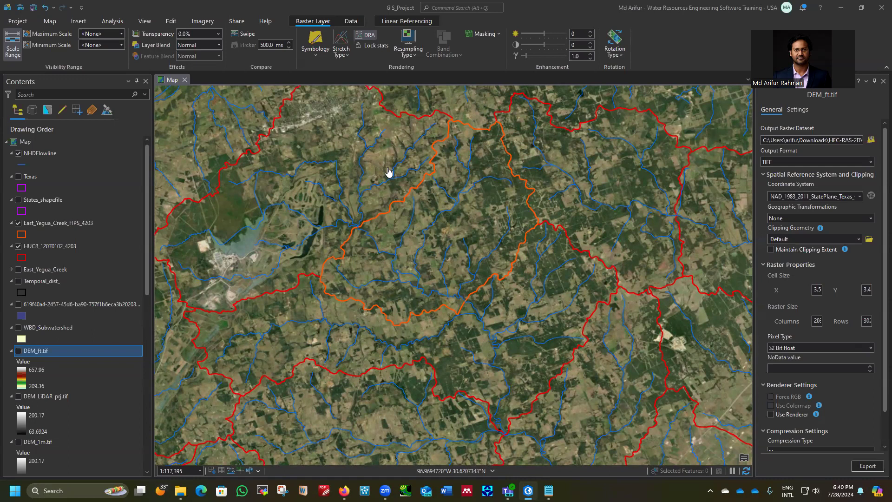
- Examine the East Yegua Creek watershed, the surrounding HUC8 boundaries and the NHD flowlines at several map scales
{"action": "scroll", "coordinate": [500, 175], "scroll_direction": "down", "scroll_amount": 1}
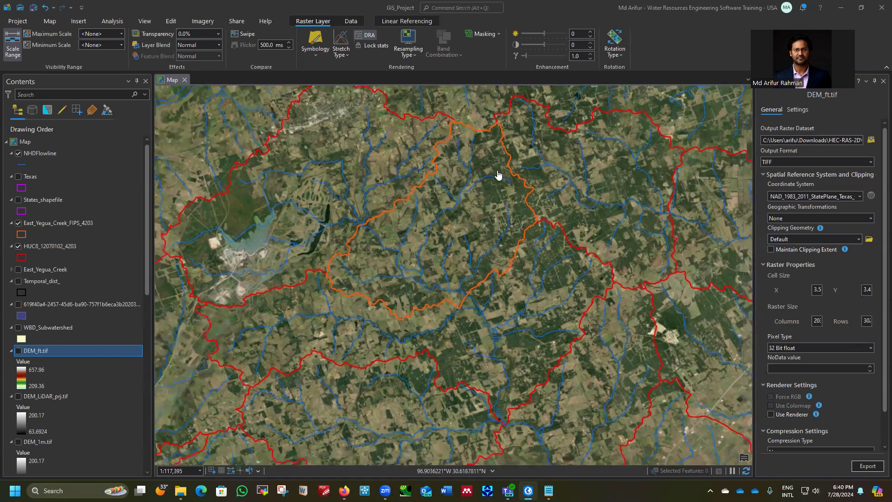
{"action": "scroll", "coordinate": [499, 175], "scroll_direction": "down", "scroll_amount": 2}
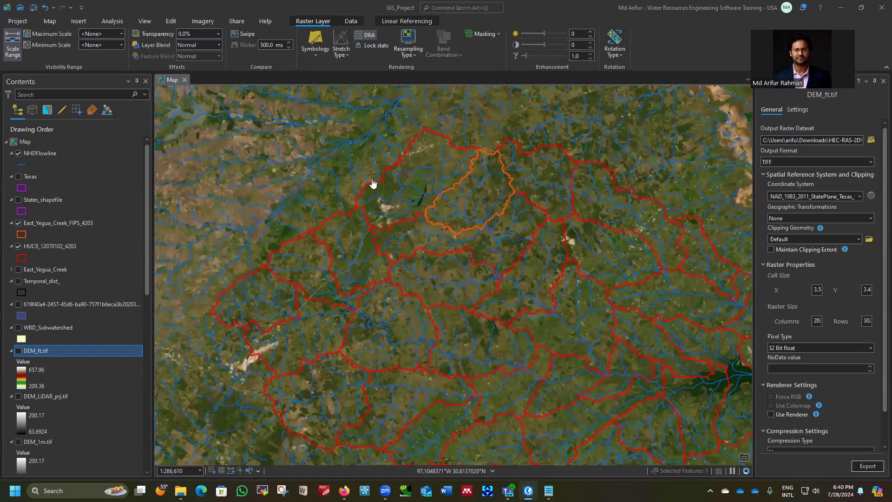
{"action": "scroll", "coordinate": [372, 183], "scroll_direction": "down", "scroll_amount": 1}
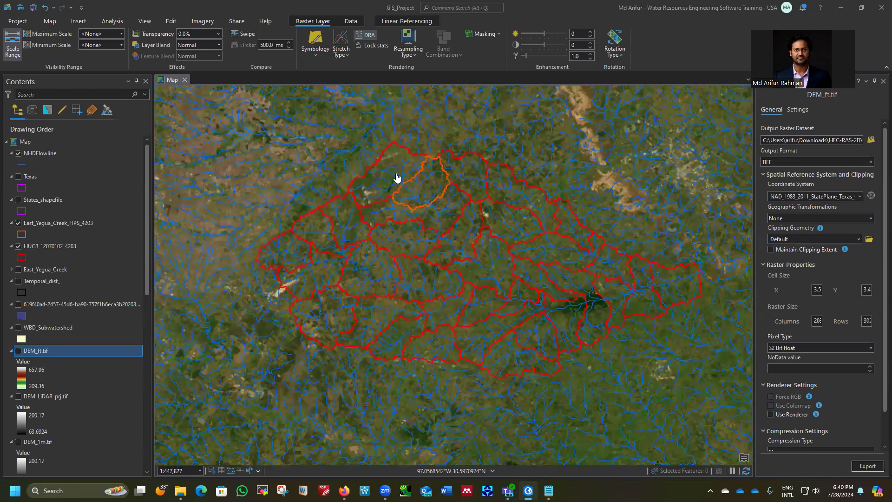
{"action": "scroll", "coordinate": [472, 145], "scroll_direction": "up", "scroll_amount": 2}
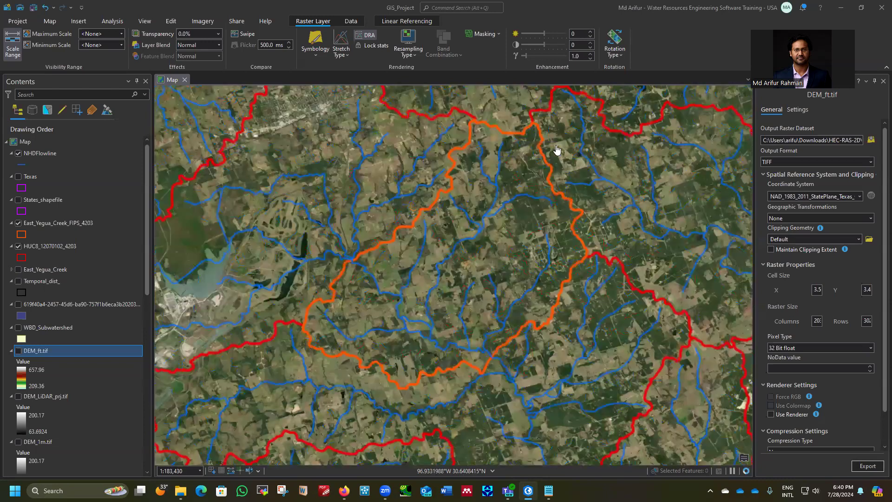
{"action": "scroll", "coordinate": [558, 150], "scroll_direction": "up", "scroll_amount": 2}
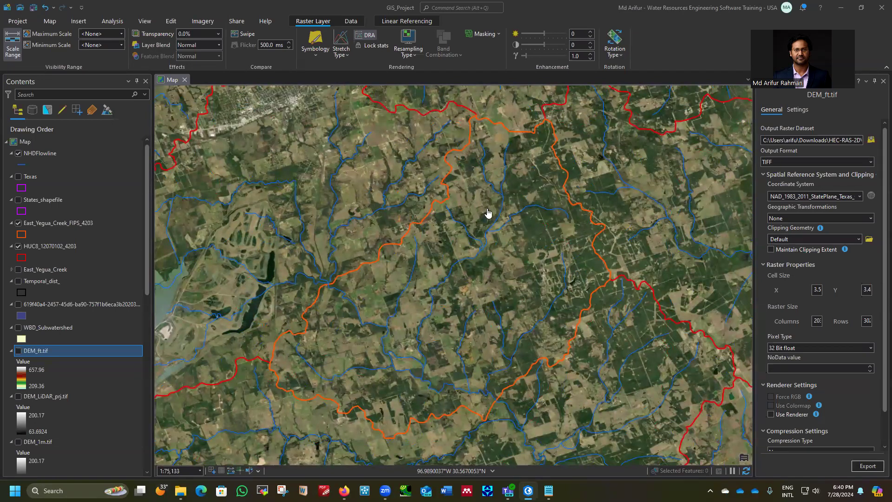
{"action": "scroll", "coordinate": [449, 200], "scroll_direction": "down", "scroll_amount": 1}
{"action": "scroll", "coordinate": [448, 195], "scroll_direction": "down", "scroll_amount": 10}
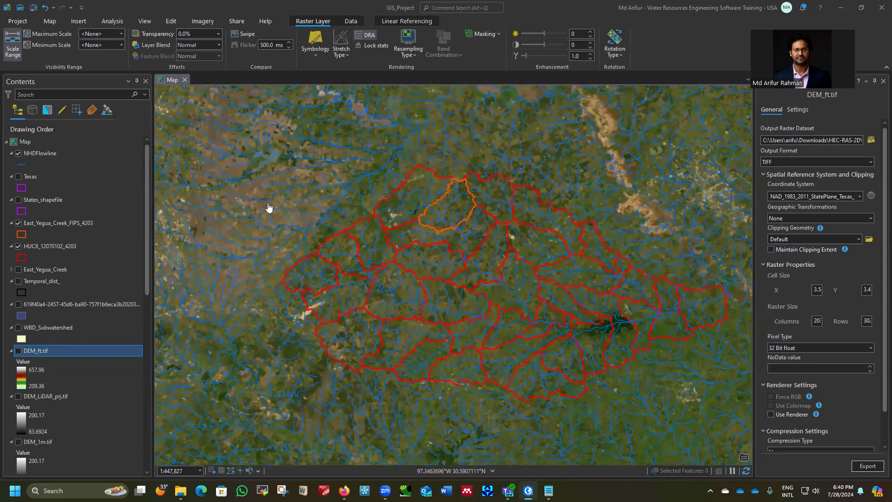
{"action": "scroll", "coordinate": [270, 209], "scroll_direction": "down", "scroll_amount": 3}
{"action": "scroll", "coordinate": [401, 251], "scroll_direction": "up", "scroll_amount": 2}
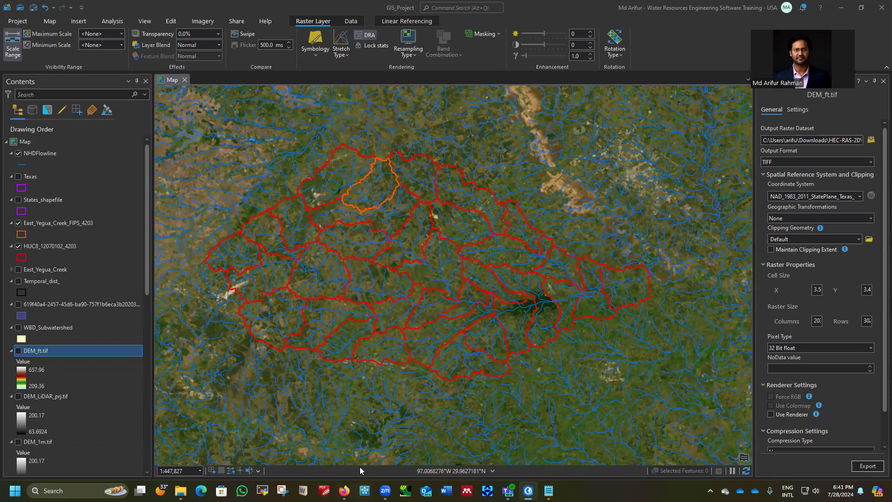
- Switch to Firefox and locate the NLCD 2021 Land Cover (CONUS) dataset on the MRLC data page
{"action": "mouse_move", "coordinate": [344, 491]}
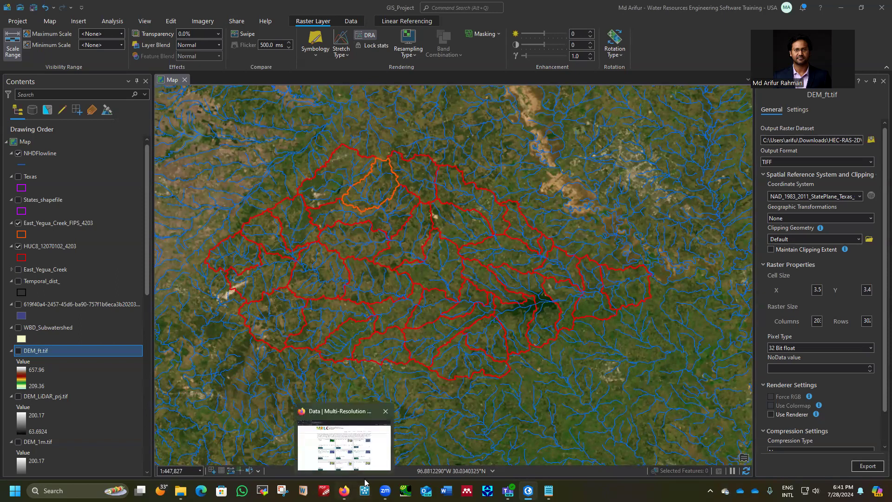
{"action": "left_click", "coordinate": [329, 436]}
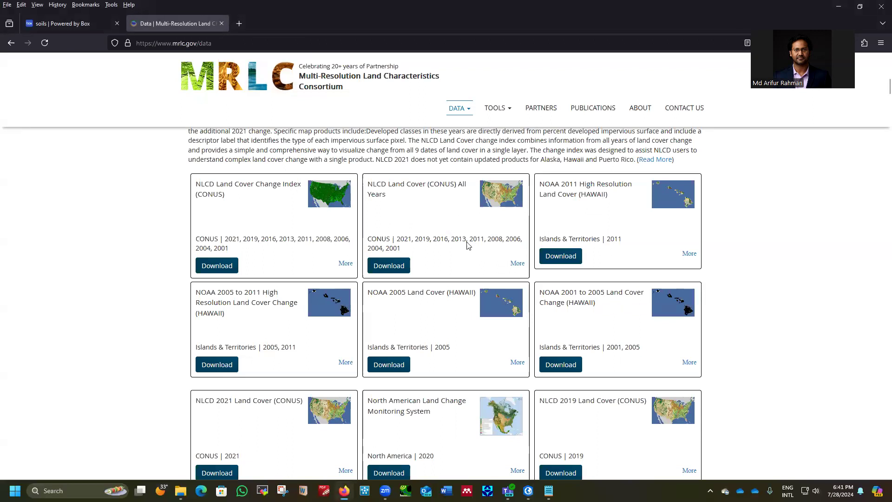
{"action": "scroll", "coordinate": [477, 228], "scroll_direction": "down", "scroll_amount": 2}
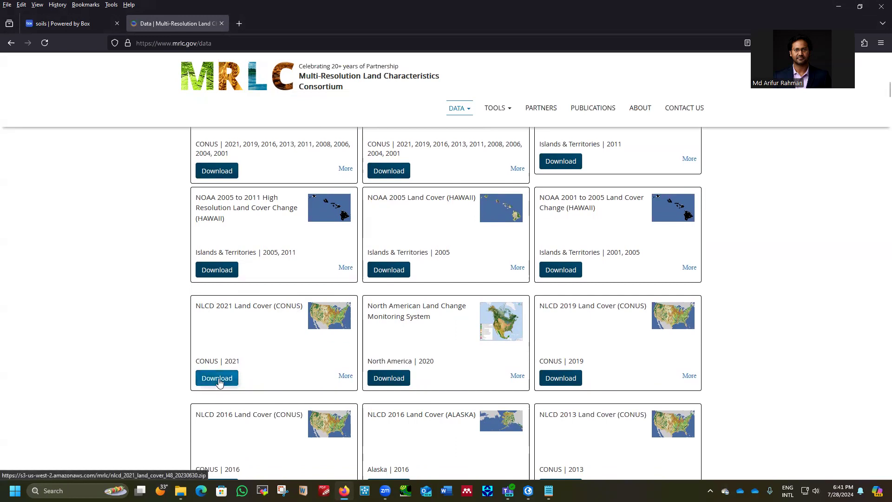
- Switch to File Explorer and inspect the NLCD 2021 zip and its extracted folder in GIS_Files, returning to GIS_Files
{"action": "mouse_move", "coordinate": [181, 491]}
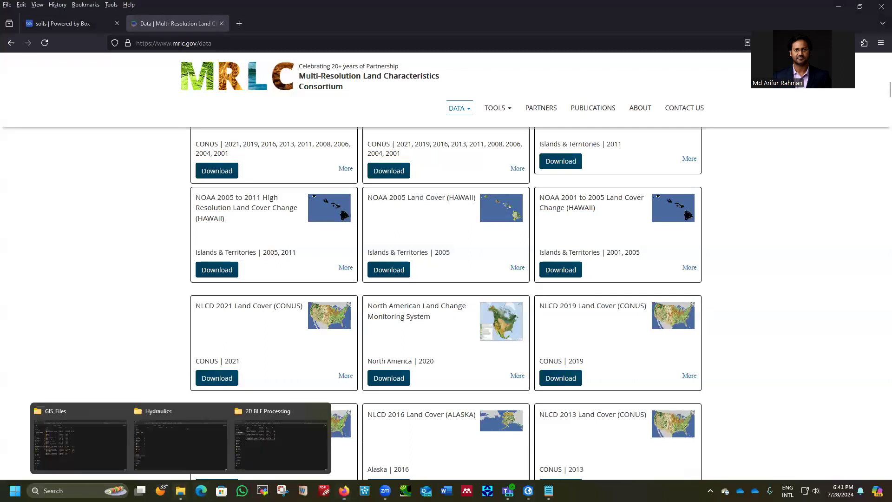
{"action": "left_click", "coordinate": [109, 442]}
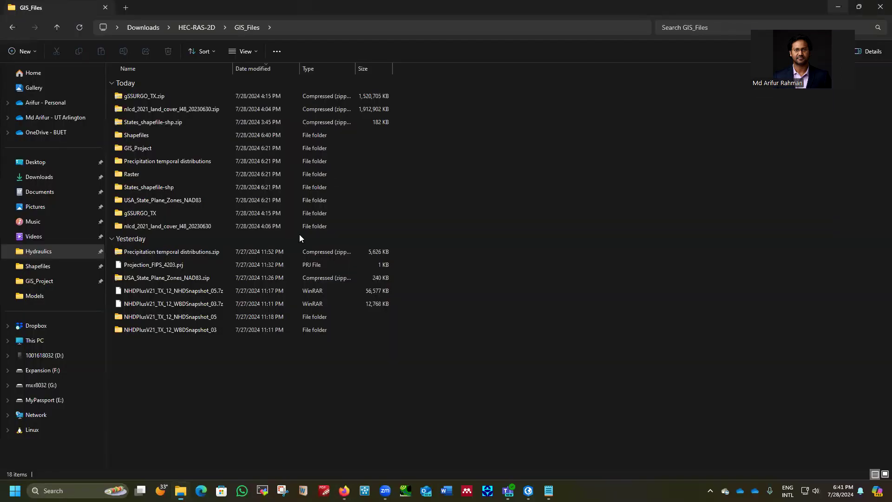
{"action": "left_click", "coordinate": [137, 110]}
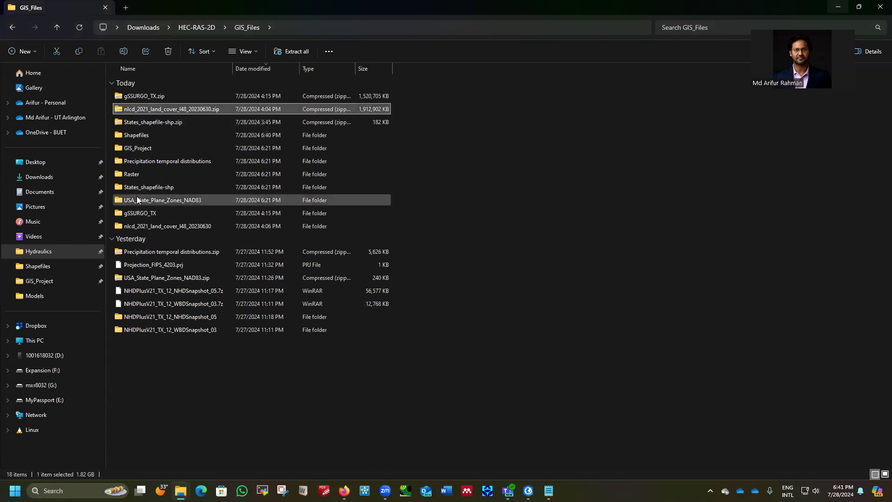
{"action": "double_click", "coordinate": [146, 226]}
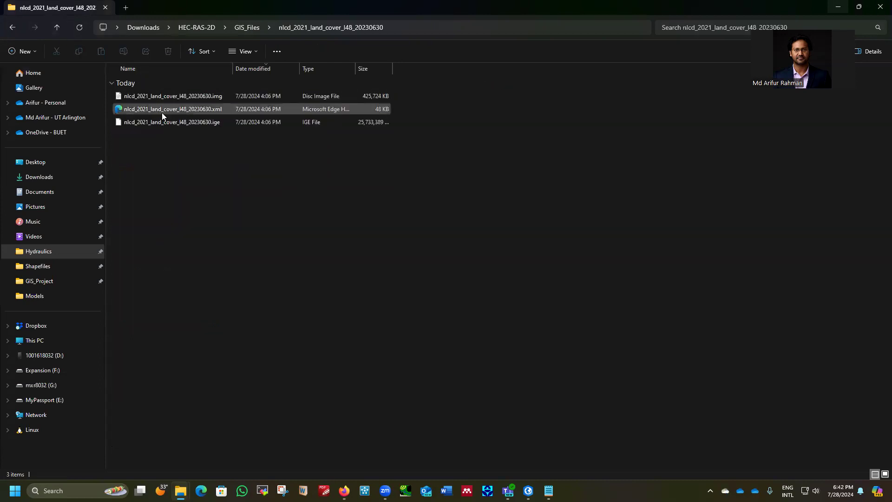
{"action": "left_click", "coordinate": [57, 27]}
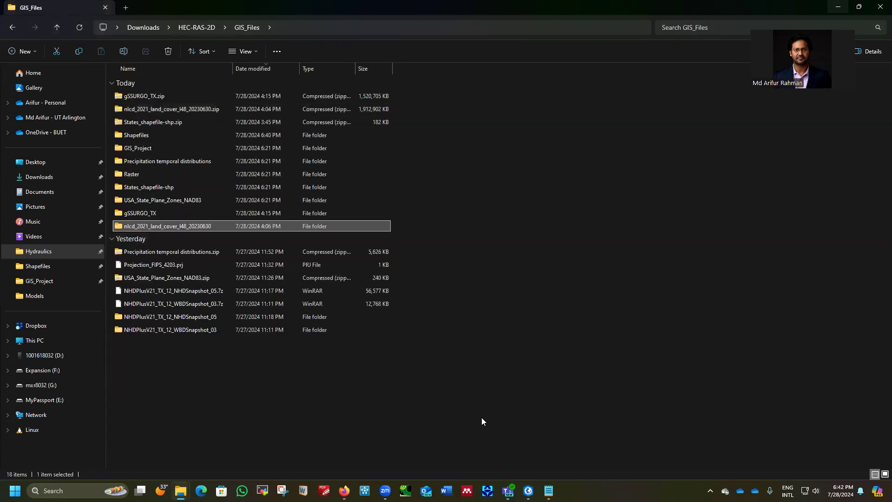
- Switch to ArcGIS Pro, hide the NHDFlowline layer and display the nationwide nlcd_2021_land_cover_l48_20230630.img raster
{"action": "left_click", "coordinate": [529, 491]}
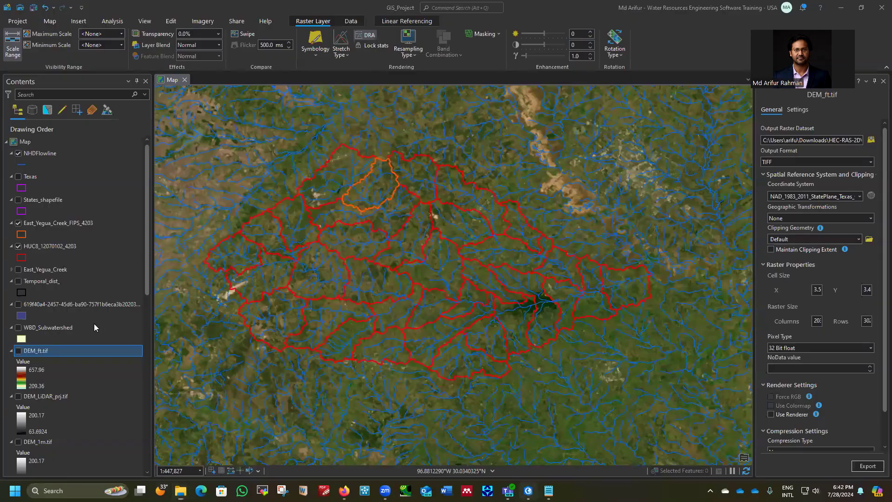
{"action": "left_click", "coordinate": [18, 153]}
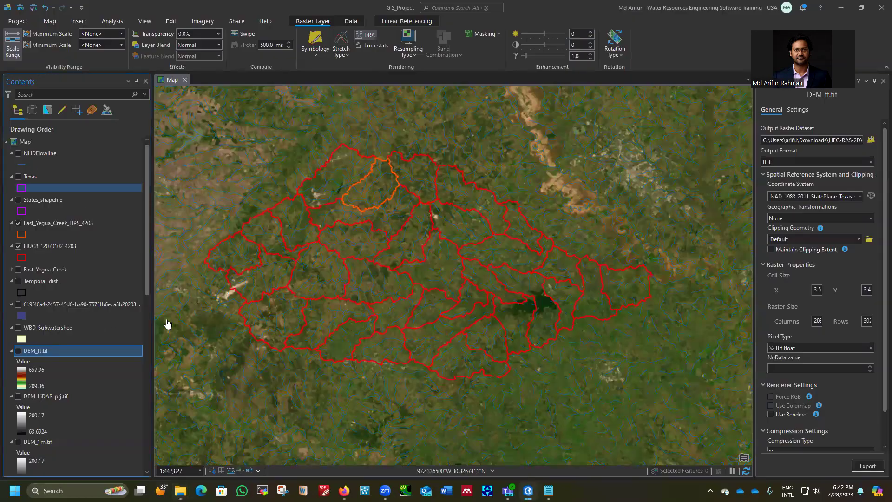
{"action": "scroll", "coordinate": [87, 305], "scroll_direction": "down", "scroll_amount": 1}
{"action": "scroll", "coordinate": [87, 305], "scroll_direction": "down", "scroll_amount": 10}
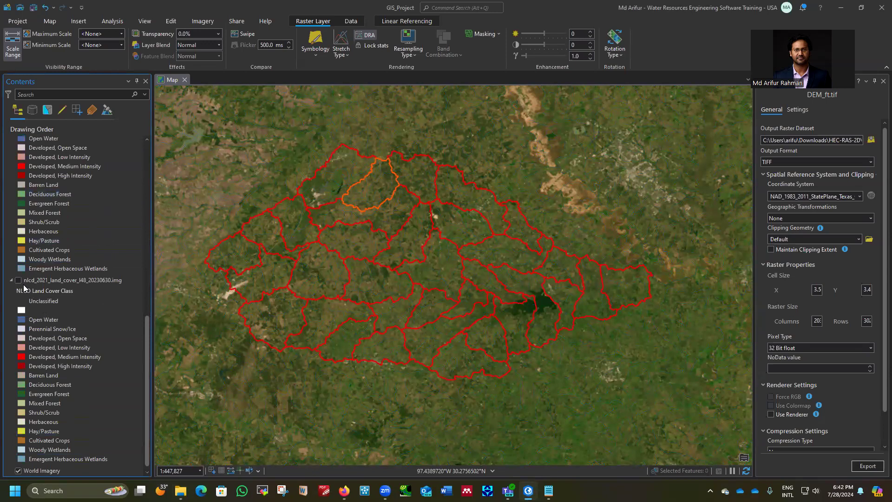
{"action": "left_click", "coordinate": [18, 281]}
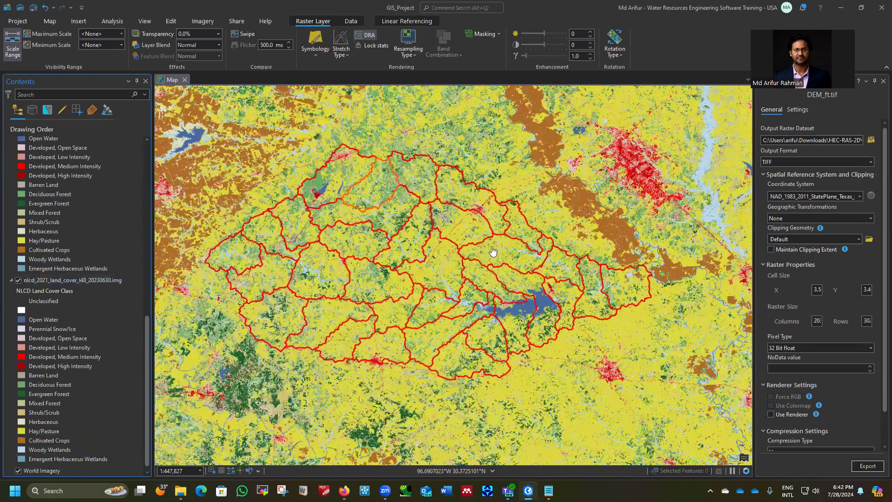
{"action": "scroll", "coordinate": [437, 325], "scroll_direction": "down", "scroll_amount": 10}
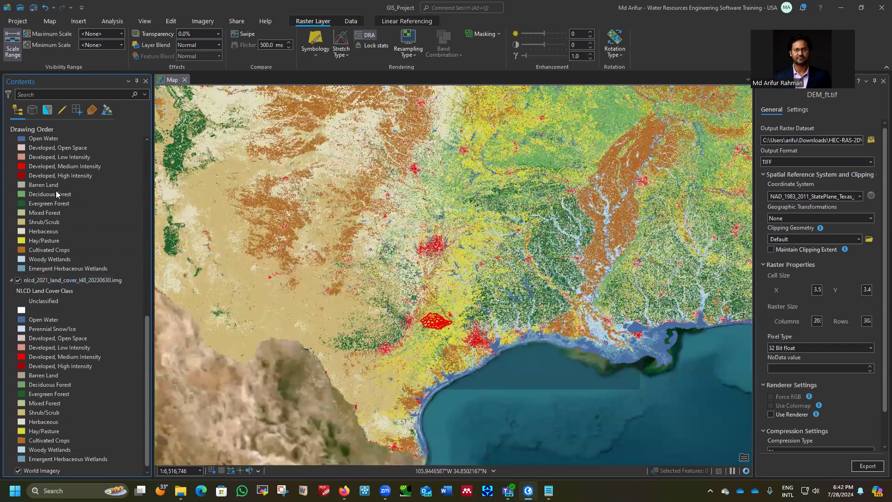
- Hide the nationwide NLCD raster and display NLCD_2021_Texas.tif around the HUC8 watershed instead
{"action": "left_click", "coordinate": [18, 281]}
{"action": "scroll", "coordinate": [19, 156], "scroll_direction": "up", "scroll_amount": 2}
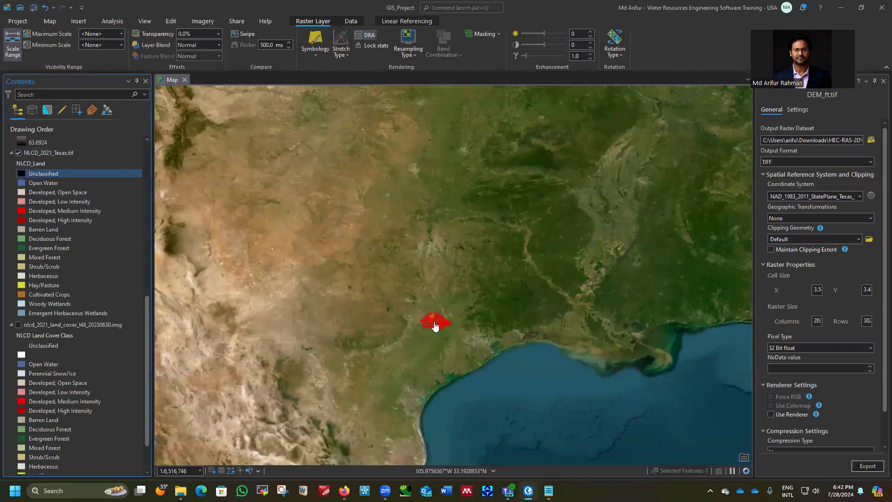
{"action": "scroll", "coordinate": [436, 327], "scroll_direction": "up", "scroll_amount": 1}
{"action": "scroll", "coordinate": [436, 327], "scroll_direction": "up", "scroll_amount": 6}
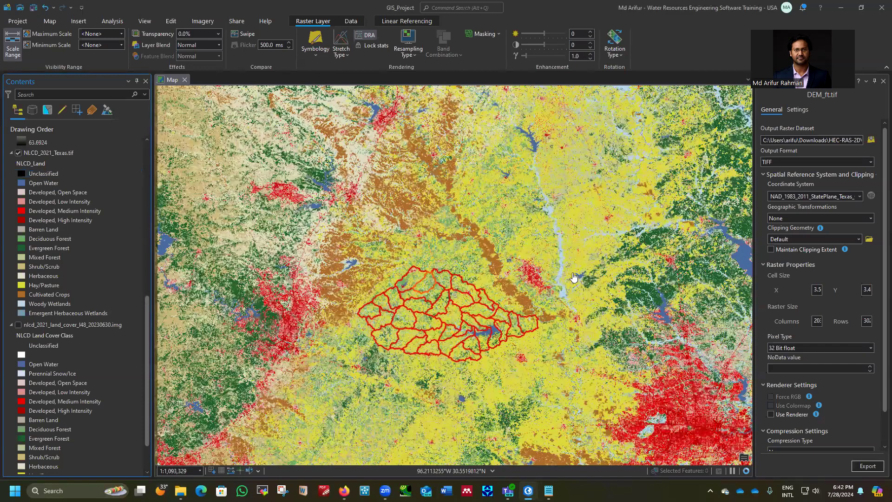
- Examine the extent of NLCD_2021_Texas.tif around the HUC8 watershed and hide the raster
{"action": "scroll", "coordinate": [541, 268], "scroll_direction": "down", "scroll_amount": 6}
{"action": "scroll", "coordinate": [134, 175], "scroll_direction": "up", "scroll_amount": 8}
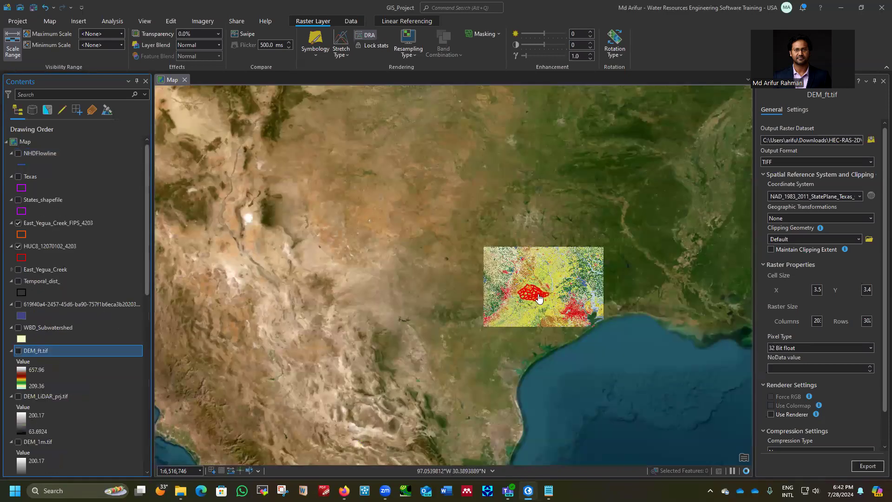
{"action": "scroll", "coordinate": [545, 292], "scroll_direction": "up", "scroll_amount": 3}
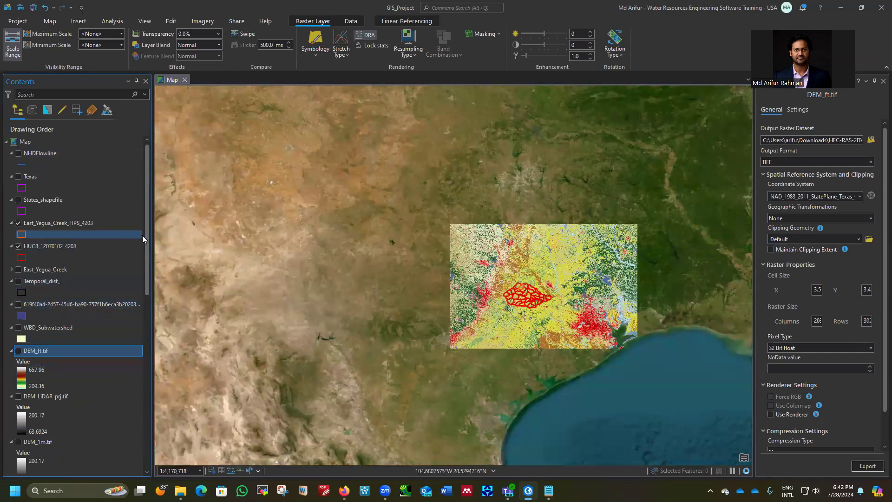
{"action": "scroll", "coordinate": [554, 307], "scroll_direction": "up", "scroll_amount": 3}
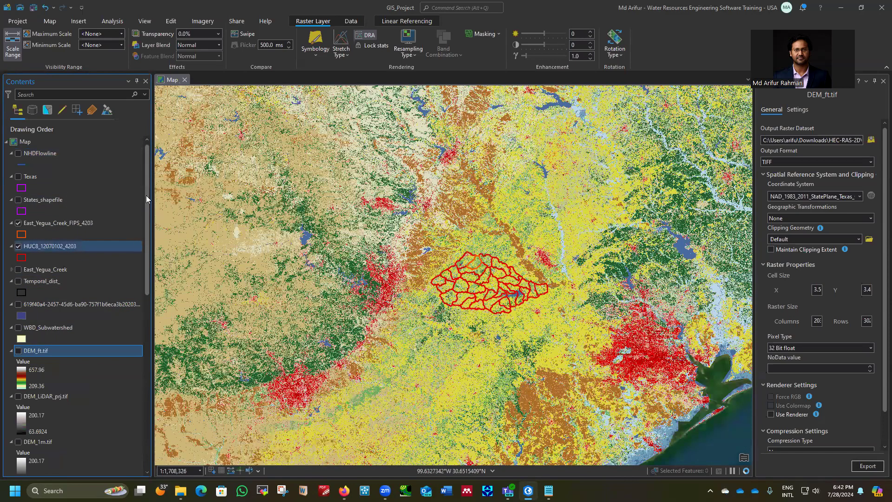
{"action": "scroll", "coordinate": [18, 180], "scroll_direction": "down", "scroll_amount": 10}
{"action": "left_click", "coordinate": [17, 172]}
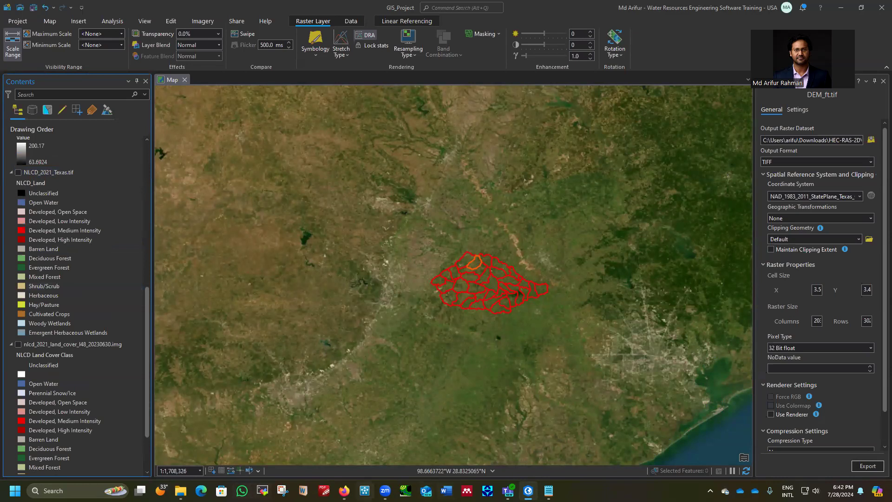
- Switch to Firefox and bring up the download option for gSSURGO_TX.zip in the USDA October 2023 gSSURGO by State folder
{"action": "left_click", "coordinate": [344, 491]}
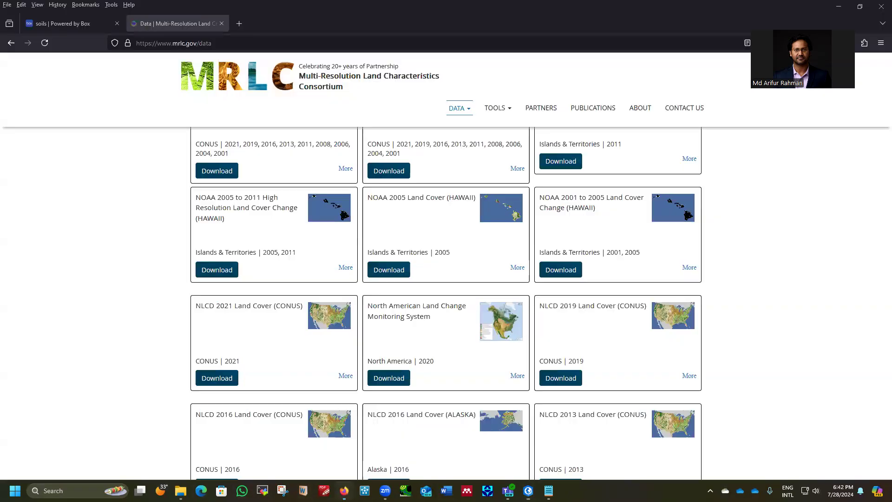
{"action": "left_click", "coordinate": [55, 24]}
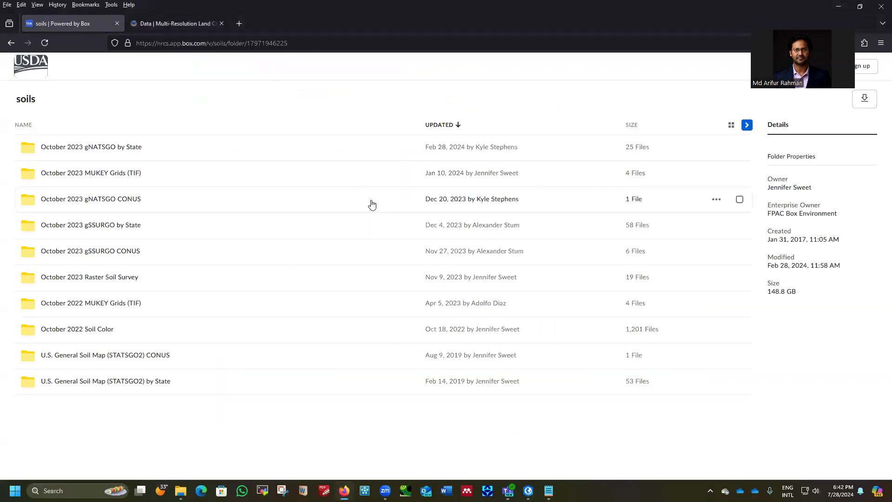
{"action": "left_click", "coordinate": [108, 227]}
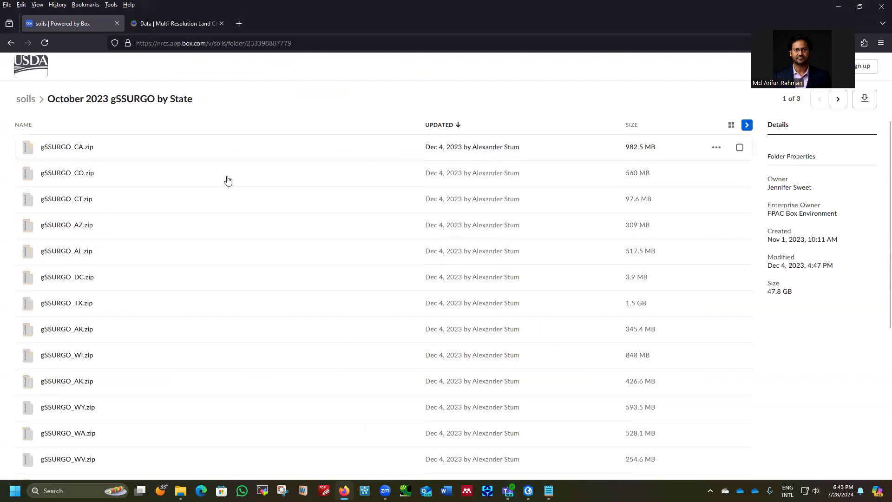
{"action": "scroll", "coordinate": [97, 213], "scroll_direction": "down", "scroll_amount": 2}
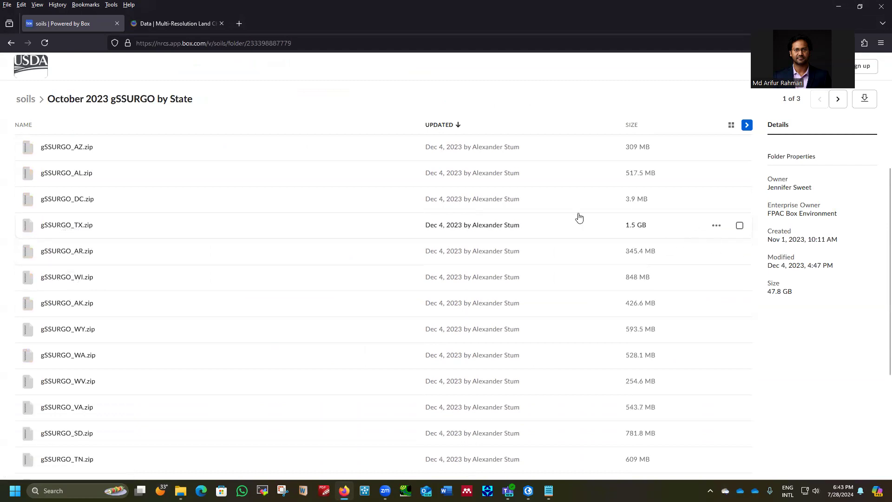
{"action": "left_click", "coordinate": [716, 225]}
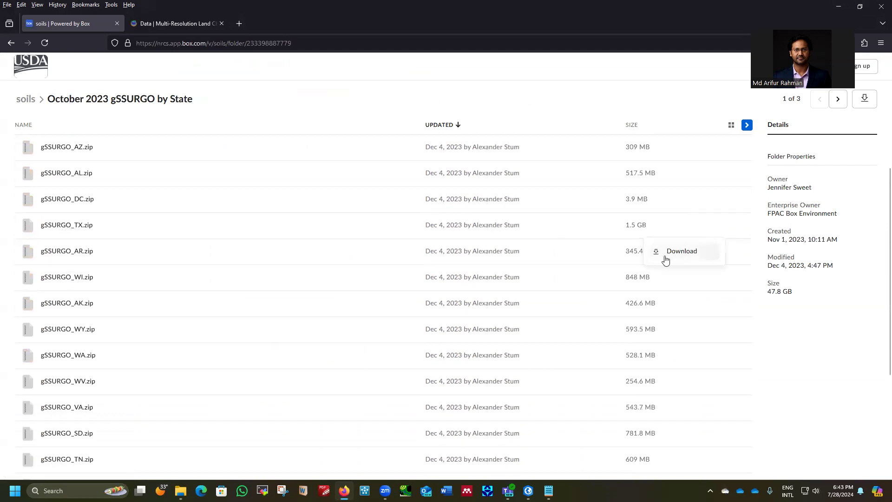
- Switch to File Explorer, locate gSSURGO_TX.zip in GIS_Files and open the extracted gSSURGO_TX folder
{"action": "mouse_move", "coordinate": [181, 489]}
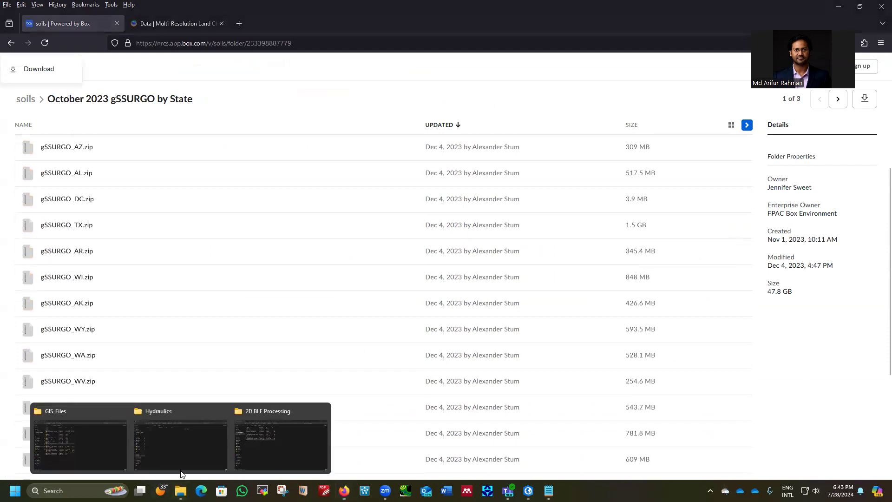
{"action": "left_click", "coordinate": [119, 444]}
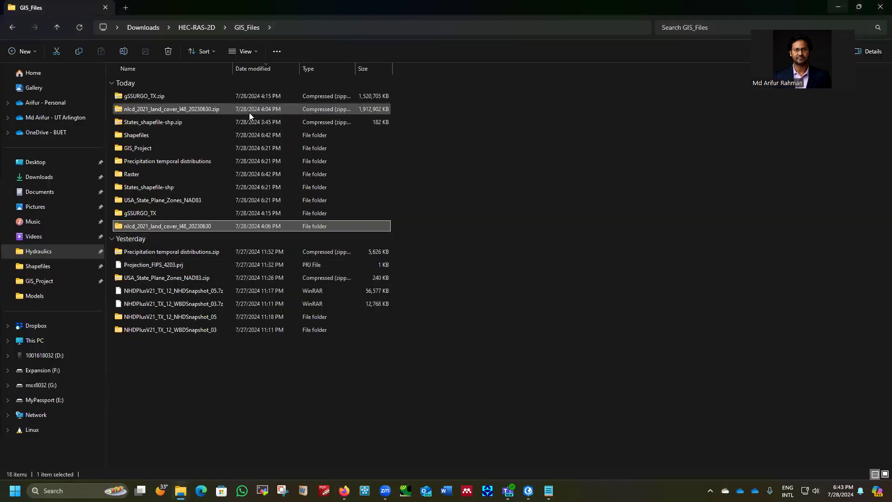
{"action": "left_click", "coordinate": [153, 96]}
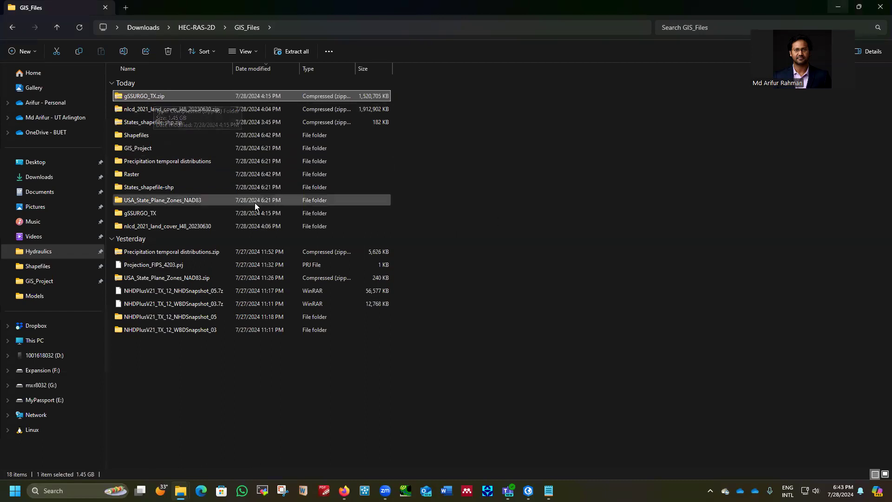
{"action": "double_click", "coordinate": [152, 214]}
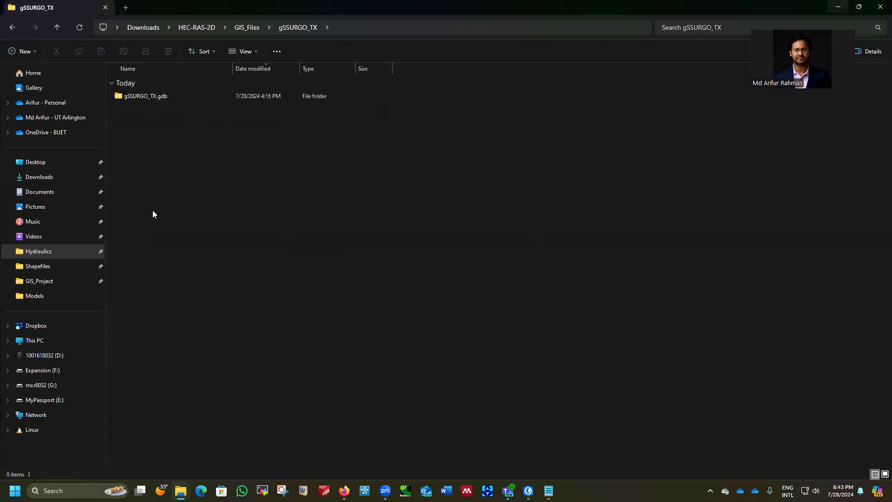
- Look inside gSSURGO_TX.gdb, return to the gSSURGO_TX folder and launch HEC-RAS 6.4.1
{"action": "double_click", "coordinate": [152, 96]}
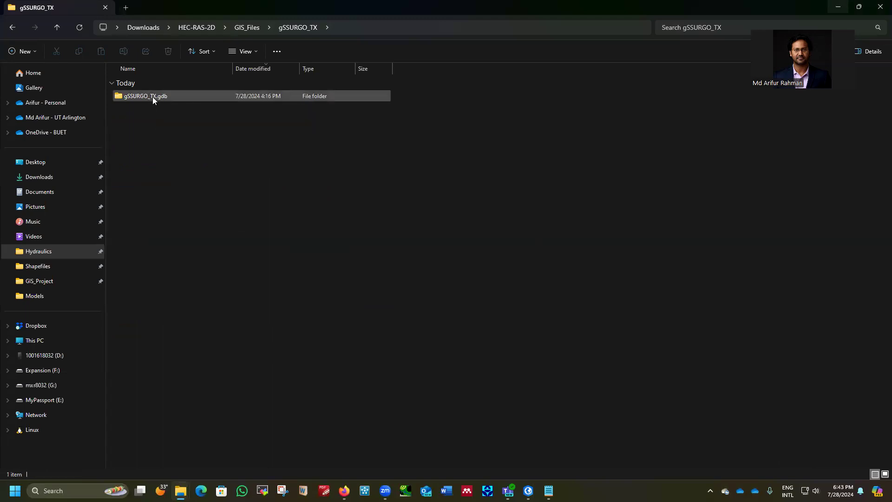
{"action": "left_click", "coordinate": [58, 27]}
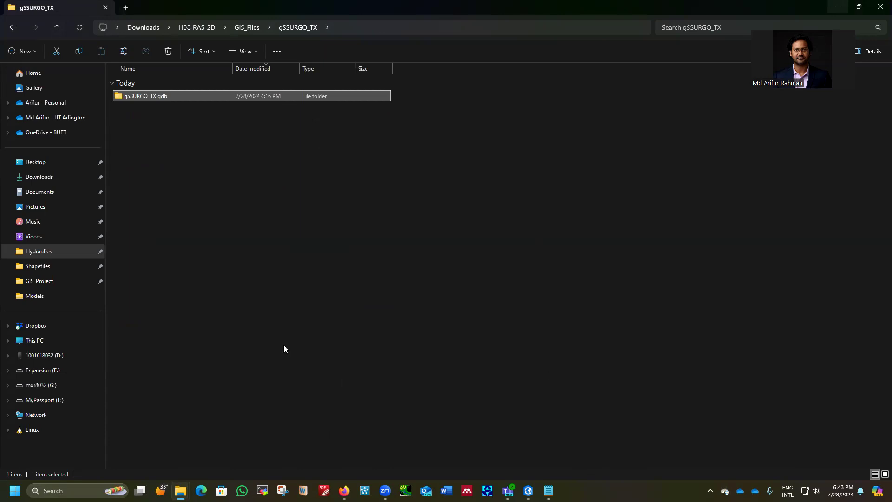
{"action": "left_click", "coordinate": [16, 491]}
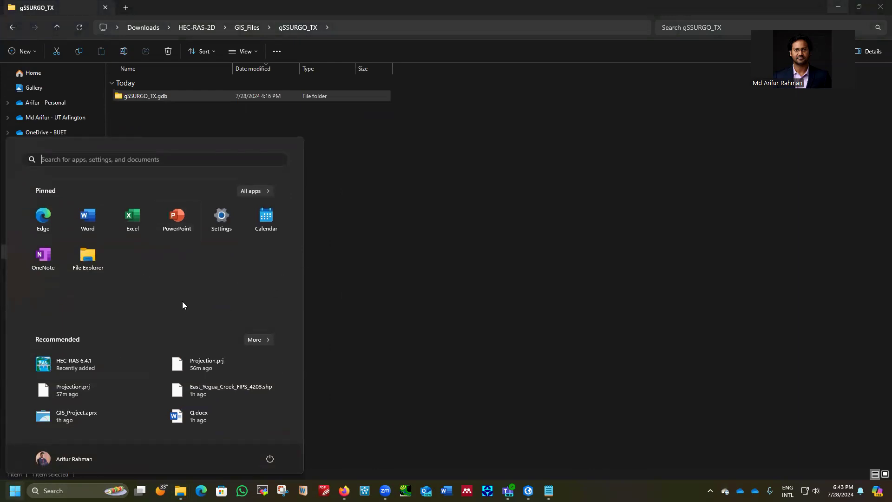
{"action": "left_click", "coordinate": [80, 365]}
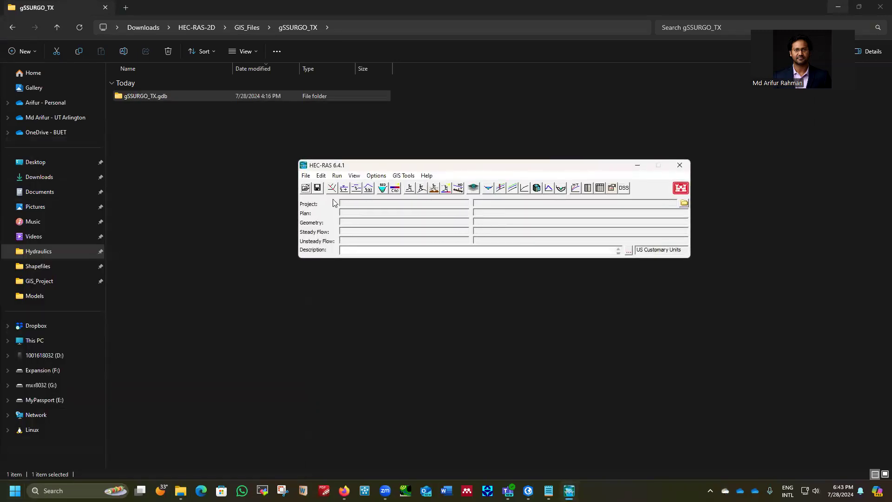
- Start a new HEC-RAS project and choose Downloads\HEC-RAS-2D\Models\Hydraulics as its folder
{"action": "left_click", "coordinate": [305, 177]}
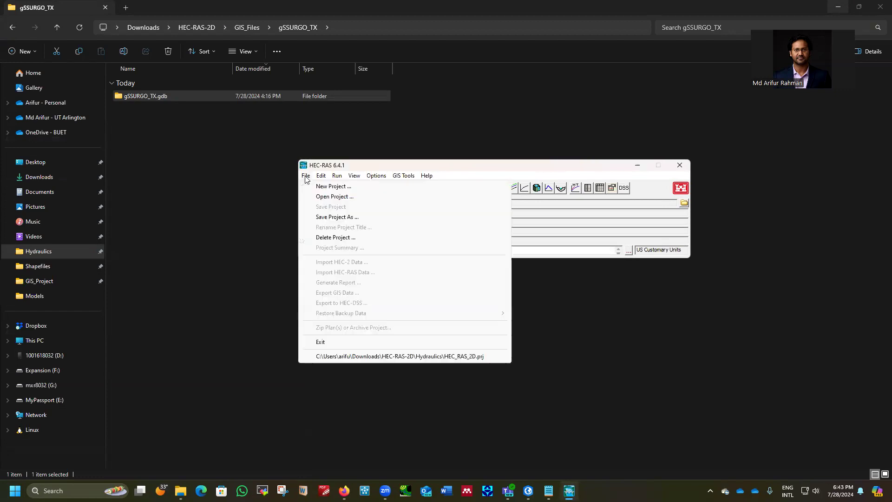
{"action": "left_click", "coordinate": [333, 186]}
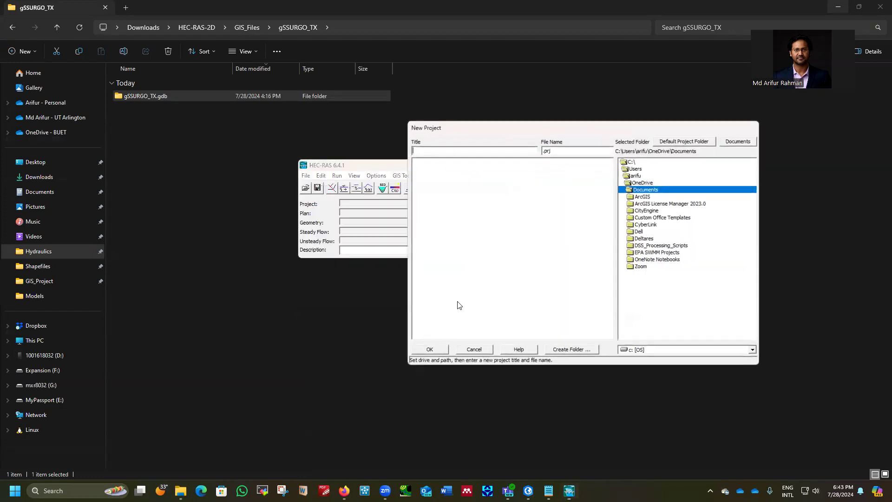
{"action": "double_click", "coordinate": [636, 177]}
{"action": "double_click", "coordinate": [648, 199]}
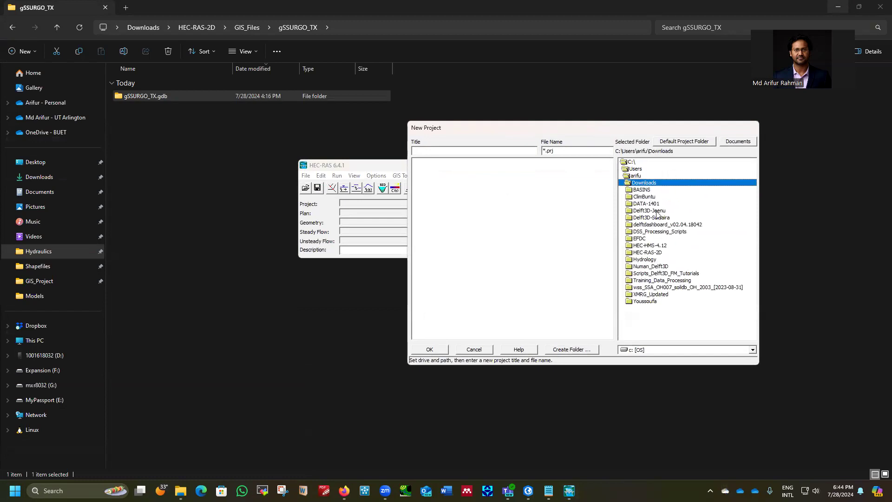
{"action": "double_click", "coordinate": [646, 253]}
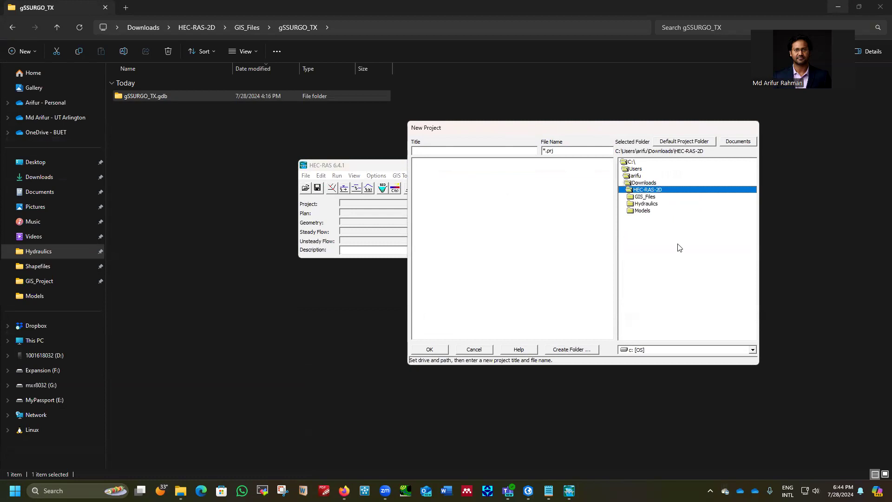
{"action": "double_click", "coordinate": [642, 212]}
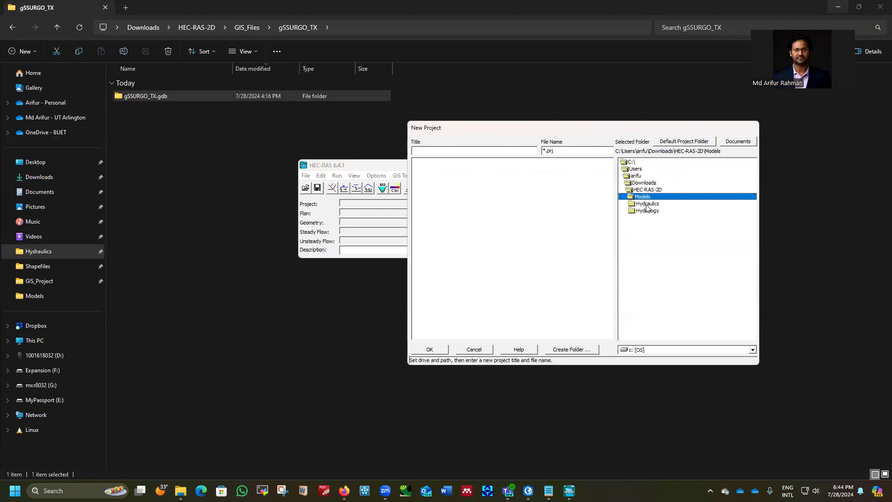
{"action": "double_click", "coordinate": [647, 205]}
- Check the watershed layer's name in ArcGIS Pro and create the HEC-RAS project with the title East_Yegua_Creek
{"action": "left_click", "coordinate": [457, 152]}
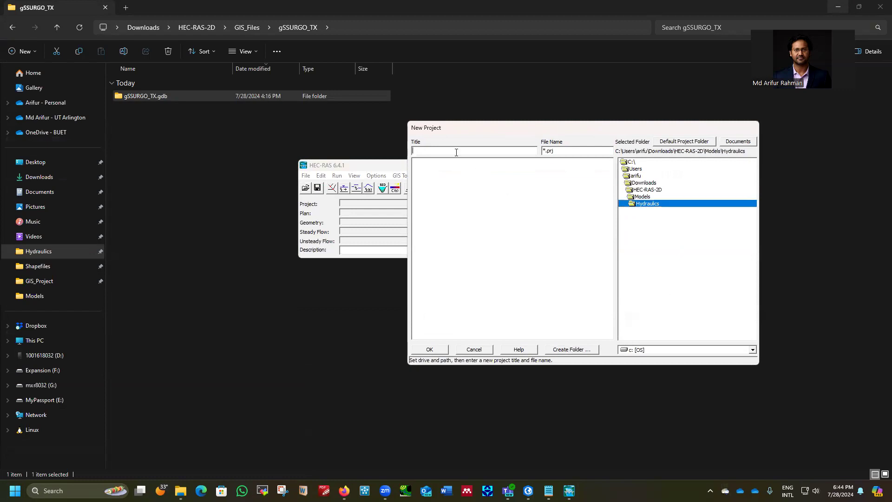
{"action": "mouse_move", "coordinate": [529, 491]}
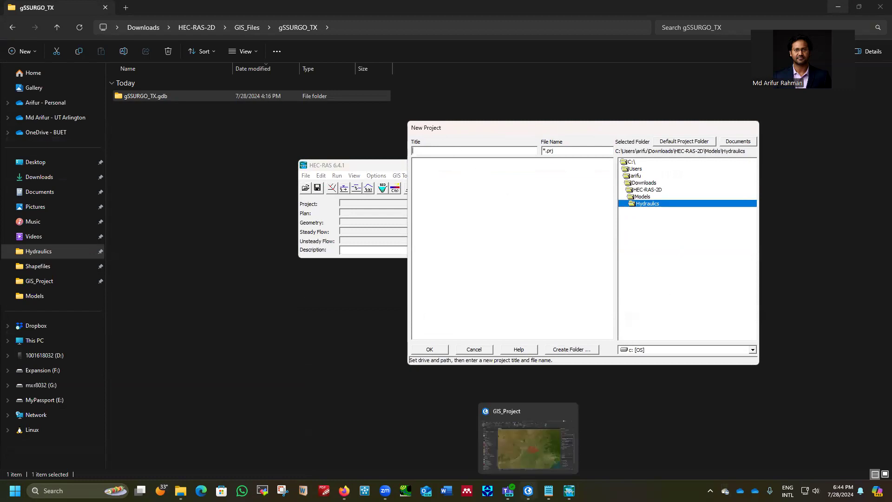
{"action": "left_click", "coordinate": [521, 452]}
{"action": "scroll", "coordinate": [71, 204], "scroll_direction": "up", "scroll_amount": 6}
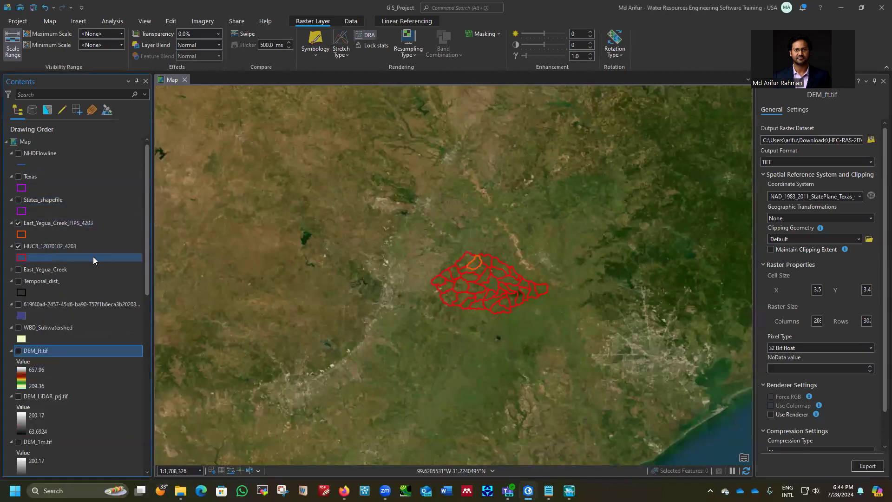
{"action": "mouse_move", "coordinate": [570, 491]}
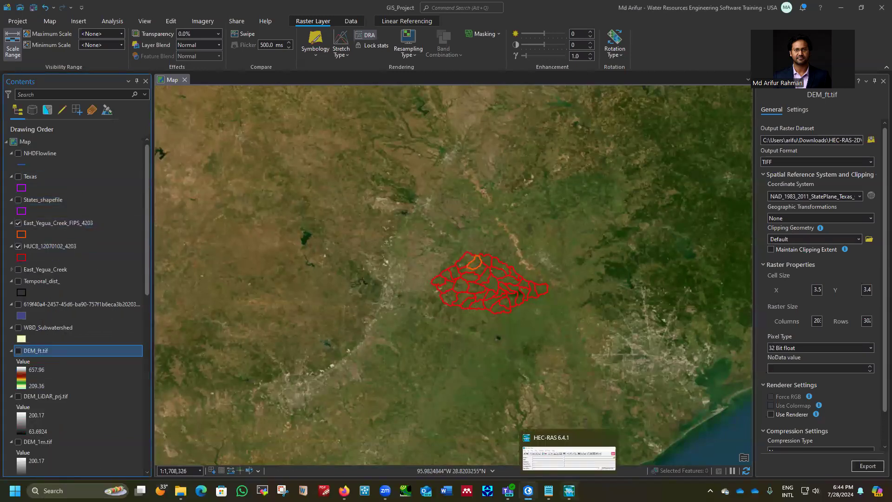
{"action": "left_click", "coordinate": [569, 438]}
{"action": "type", "text": "East"}
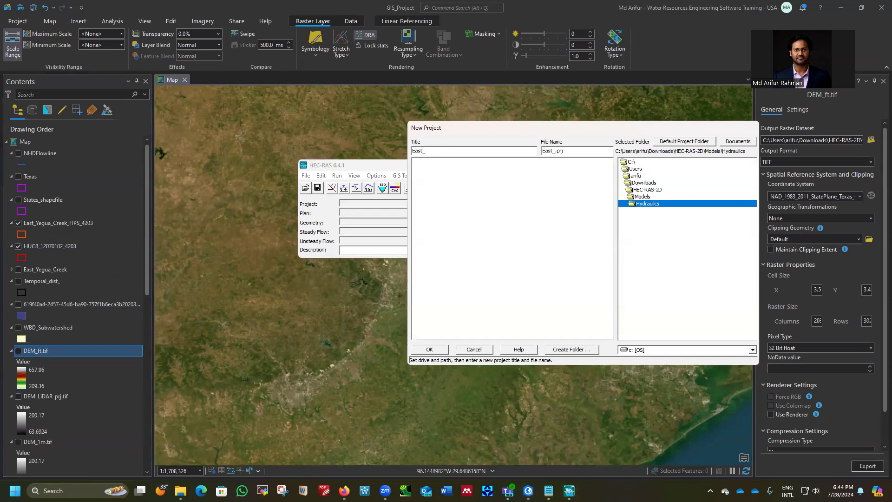
{"action": "type", "text": "_Yegua_Creek"}
{"action": "left_click", "coordinate": [430, 350]}
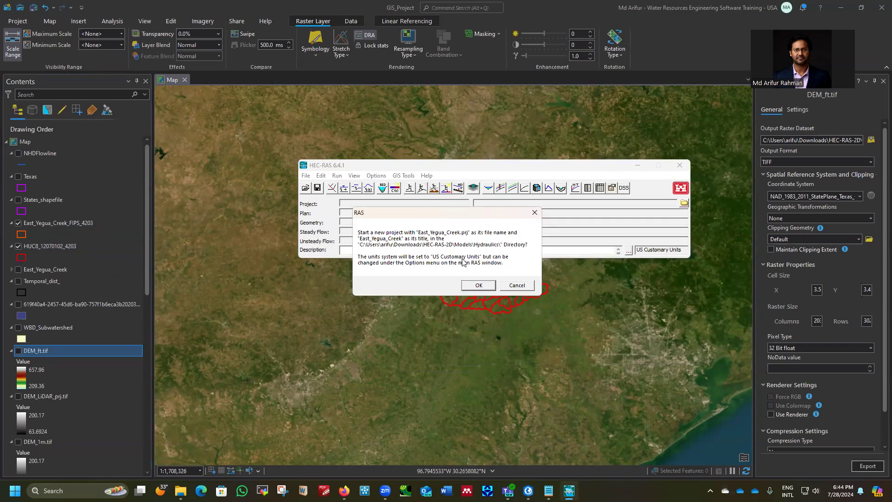
{"action": "left_click", "coordinate": [478, 285]}
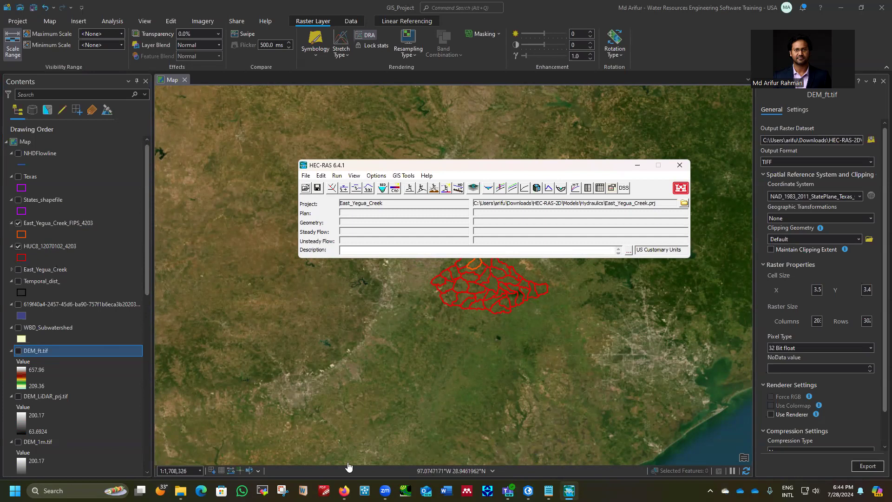
- Switch to File Explorer and copy Projection.prj from the Models folder into Models\Hydraulics
{"action": "left_click", "coordinate": [181, 491]}
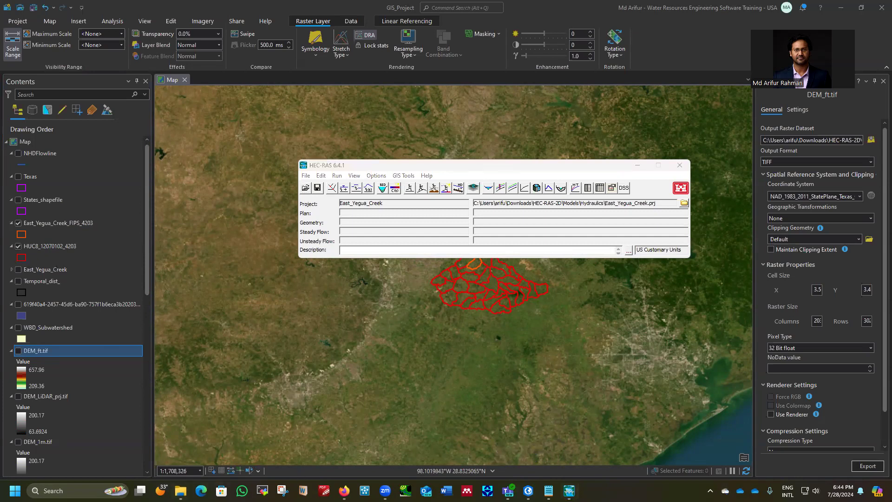
{"action": "left_click", "coordinate": [153, 439]}
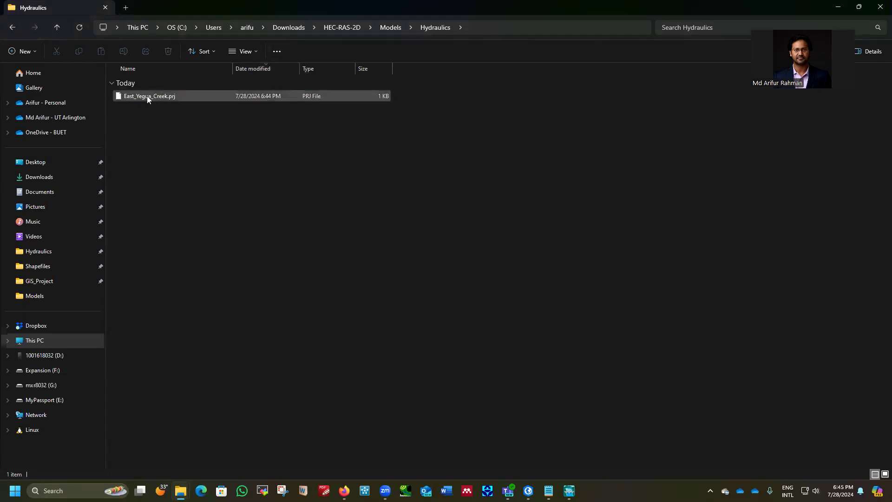
{"action": "left_click", "coordinate": [58, 26]}
{"action": "left_click", "coordinate": [148, 96]}
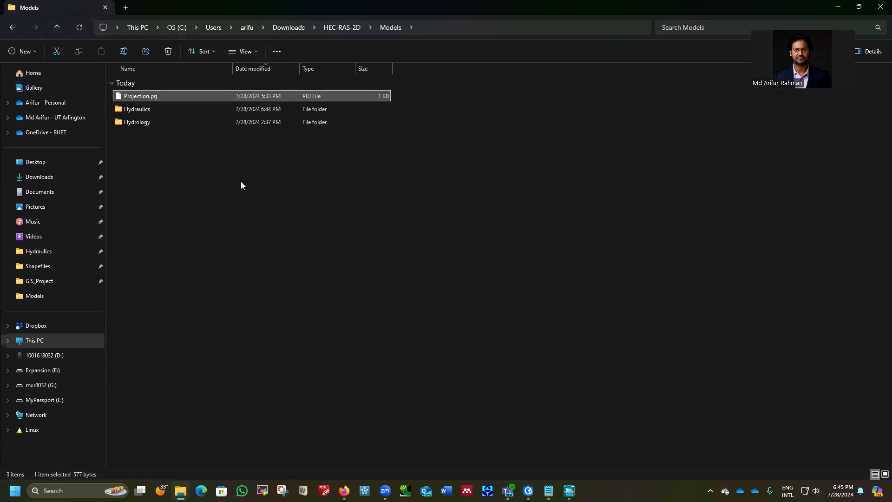
{"action": "double_click", "coordinate": [146, 109]}
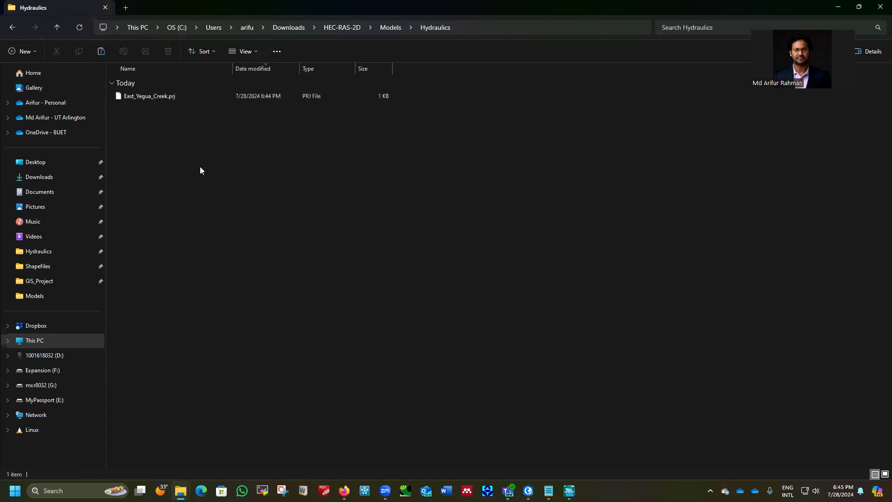
{"action": "key", "text": "ctrl+v"}
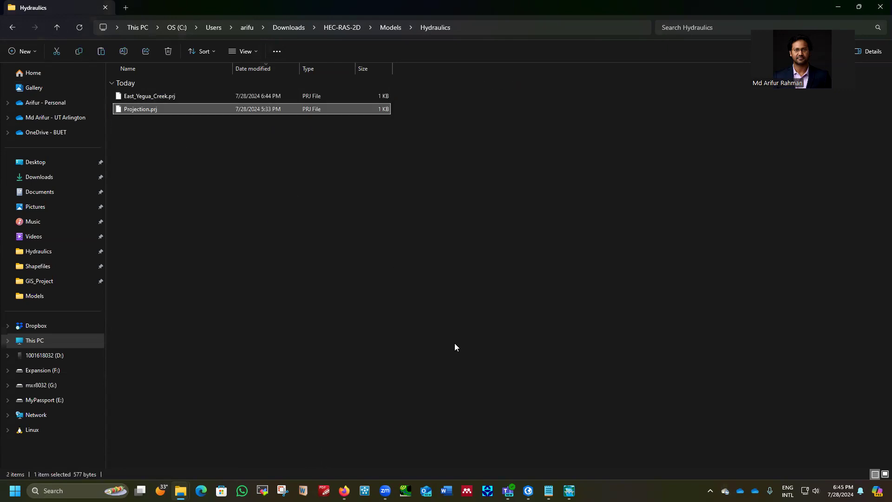
- Switch to HEC-RAS, open RAS Mapper and set the project's projection from Projection.prj in the Hydraulics folder
{"action": "left_click", "coordinate": [569, 491]}
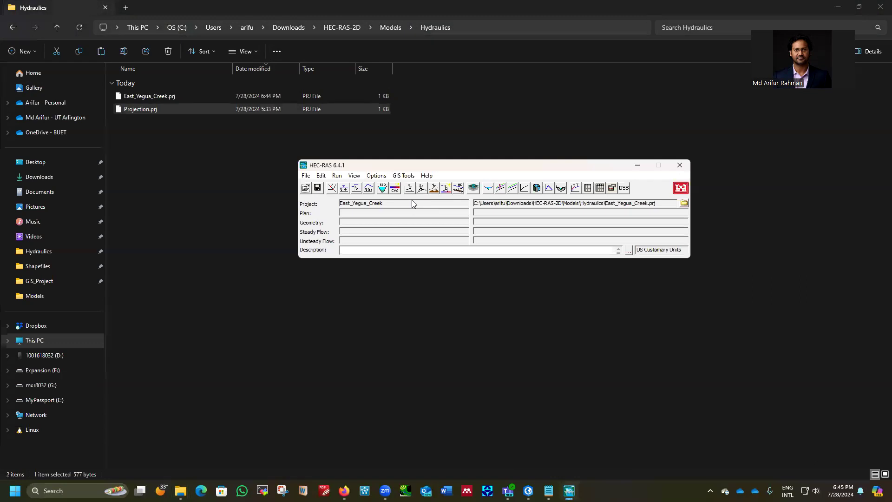
{"action": "left_click", "coordinate": [473, 188]}
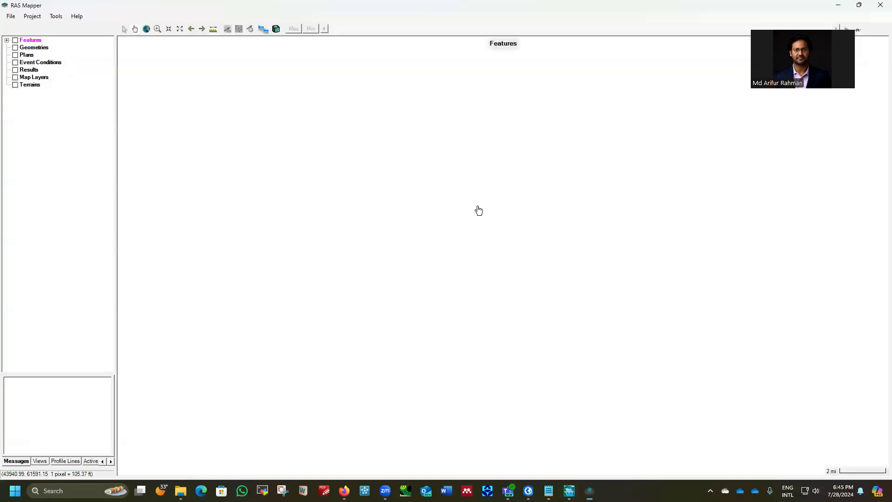
{"action": "left_click", "coordinate": [32, 17]}
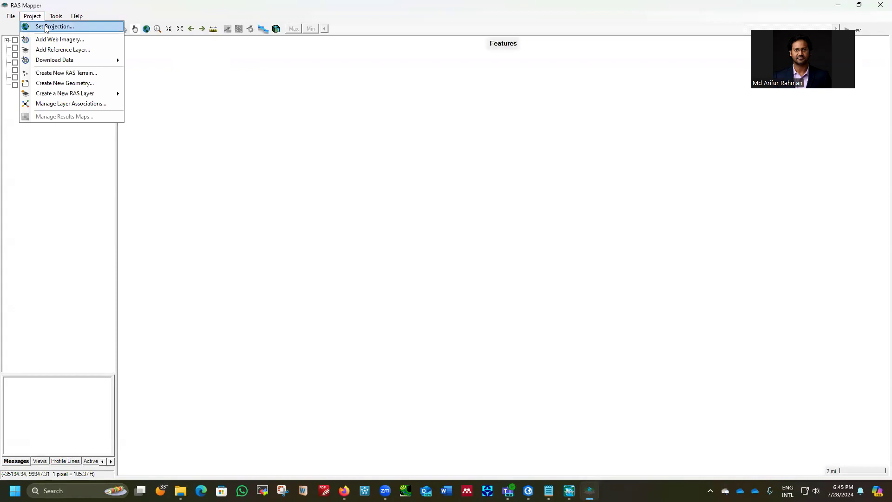
{"action": "left_click", "coordinate": [49, 28]}
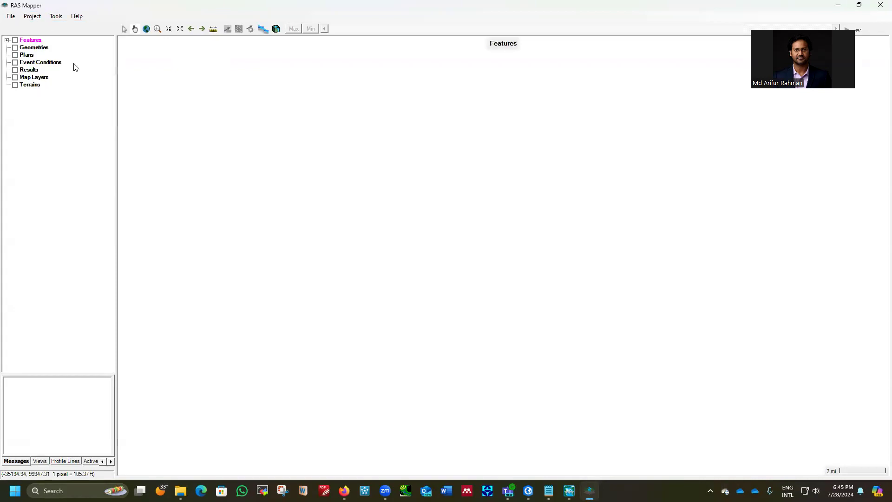
{"action": "left_click", "coordinate": [577, 159]}
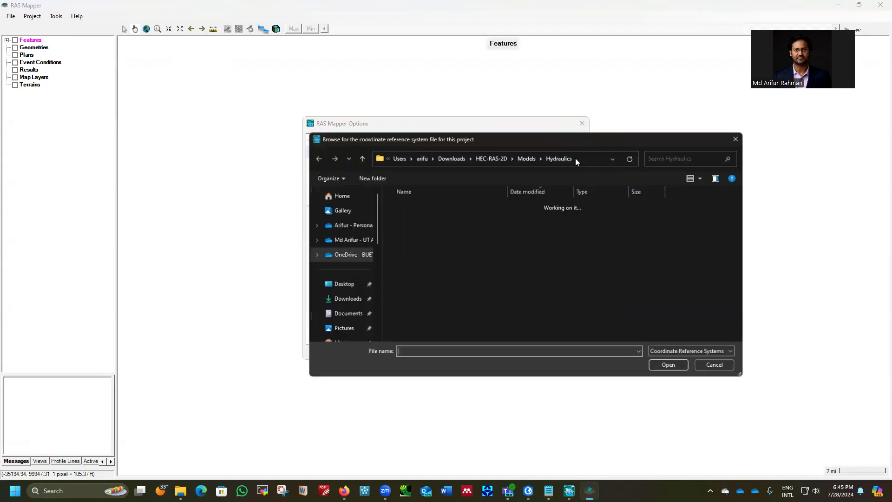
{"action": "left_click", "coordinate": [412, 231]}
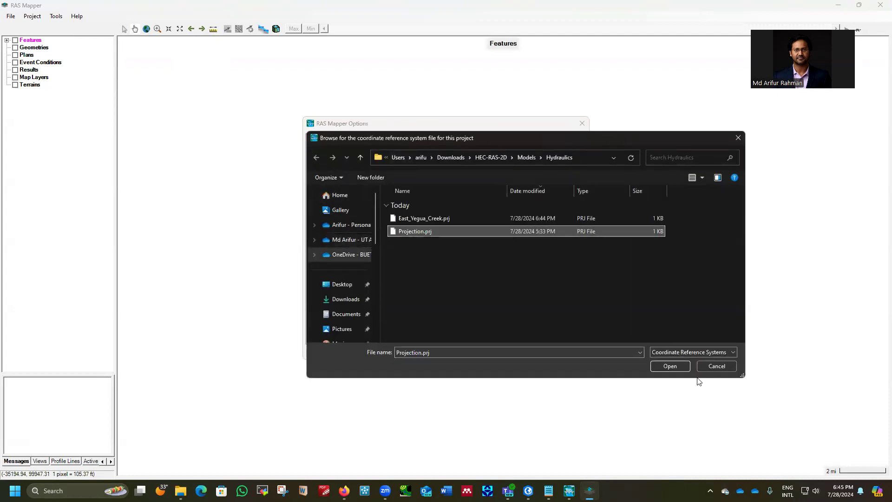
{"action": "left_click", "coordinate": [667, 364]}
{"action": "left_click", "coordinate": [497, 354]}
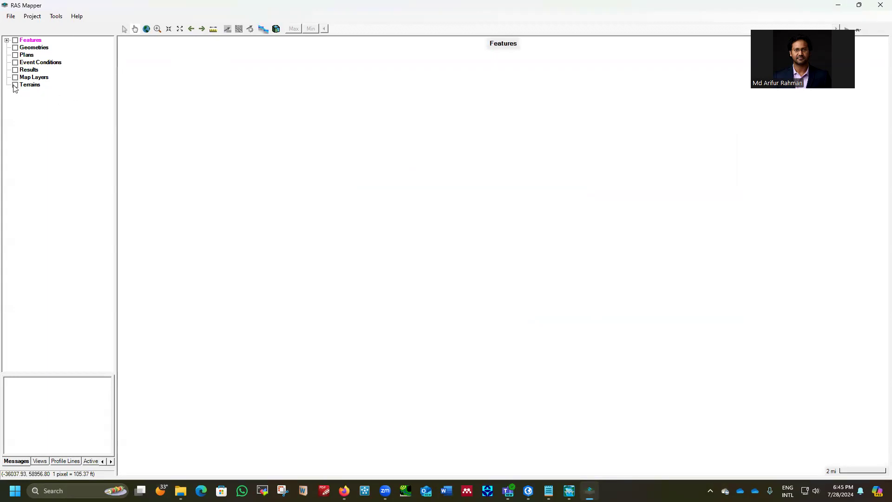
{"action": "left_click", "coordinate": [32, 87]}
{"action": "right_click", "coordinate": [27, 89]}
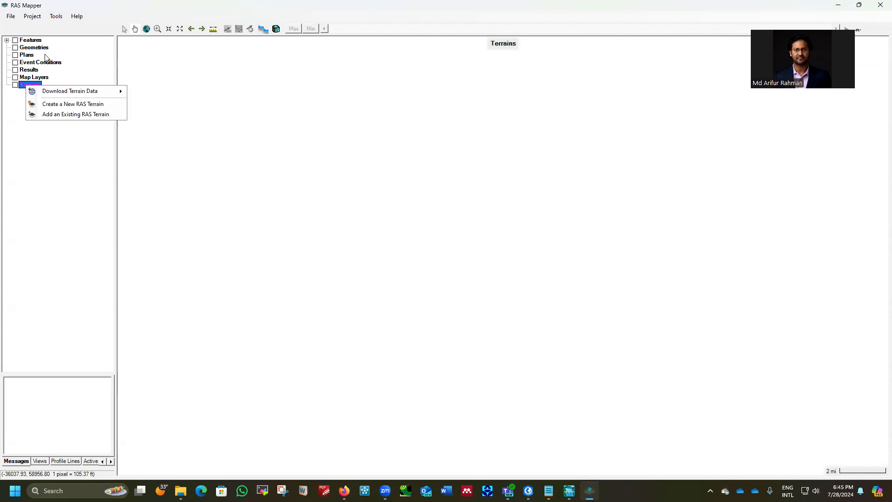
{"action": "left_click", "coordinate": [49, 154]}
- Add the existing East_Yegua_Creek_FIPS_4203 layer from GIS_Files to Features and zoom the map to its extent
{"action": "left_click", "coordinate": [36, 41]}
{"action": "right_click", "coordinate": [34, 41]}
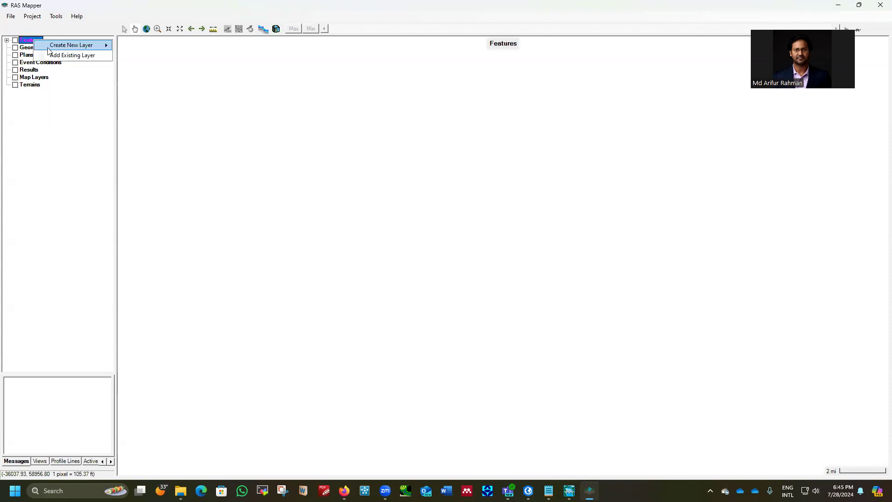
{"action": "left_click", "coordinate": [52, 55]}
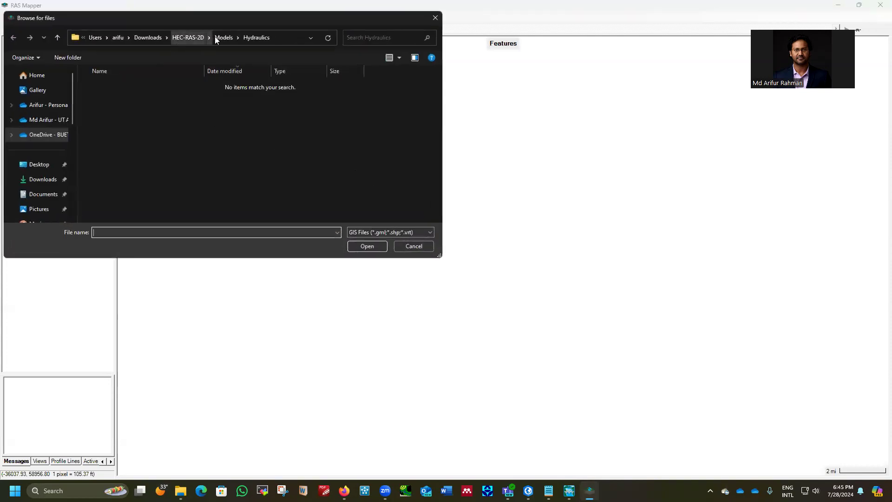
{"action": "left_click", "coordinate": [177, 39]}
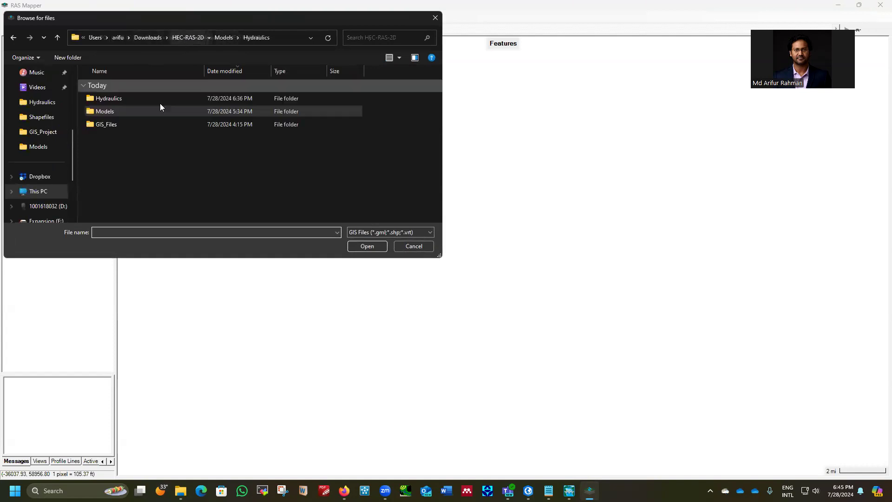
{"action": "double_click", "coordinate": [114, 125]}
{"action": "double_click", "coordinate": [120, 111]}
{"action": "left_click", "coordinate": [126, 163]}
{"action": "left_click", "coordinate": [367, 246]}
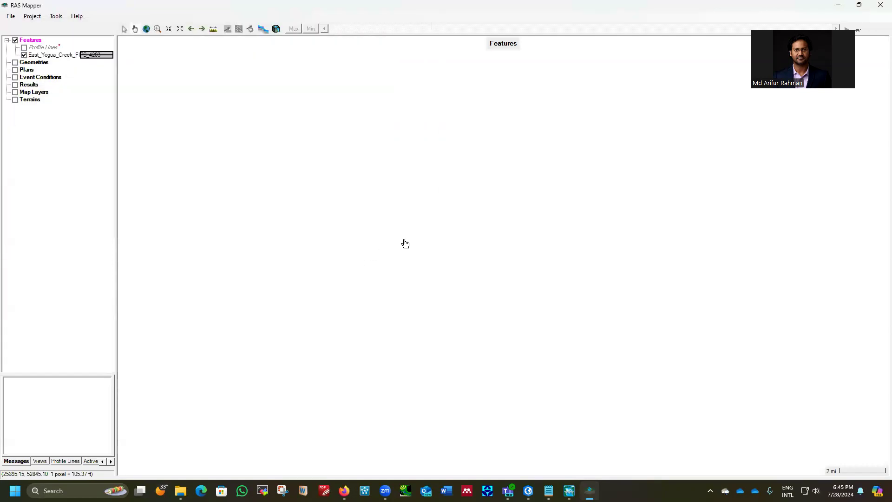
{"action": "right_click", "coordinate": [41, 55]}
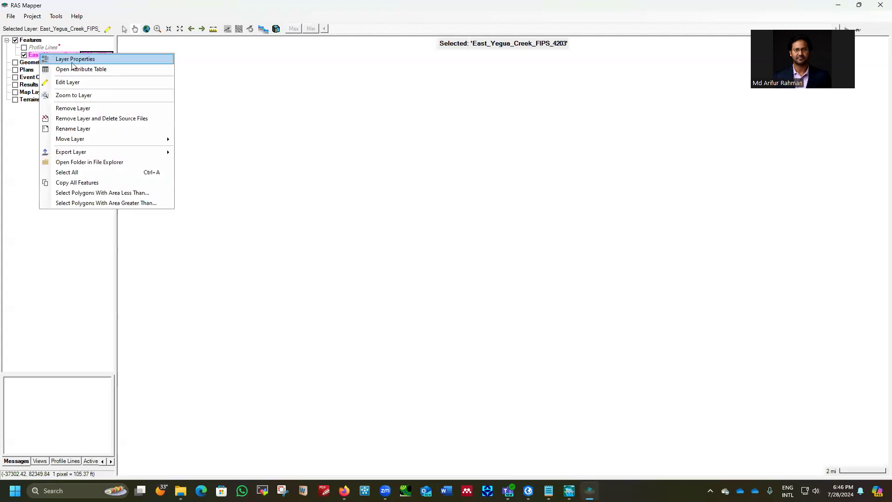
{"action": "left_click", "coordinate": [73, 95]}
{"action": "scroll", "coordinate": [496, 261], "scroll_direction": "down", "scroll_amount": 1}
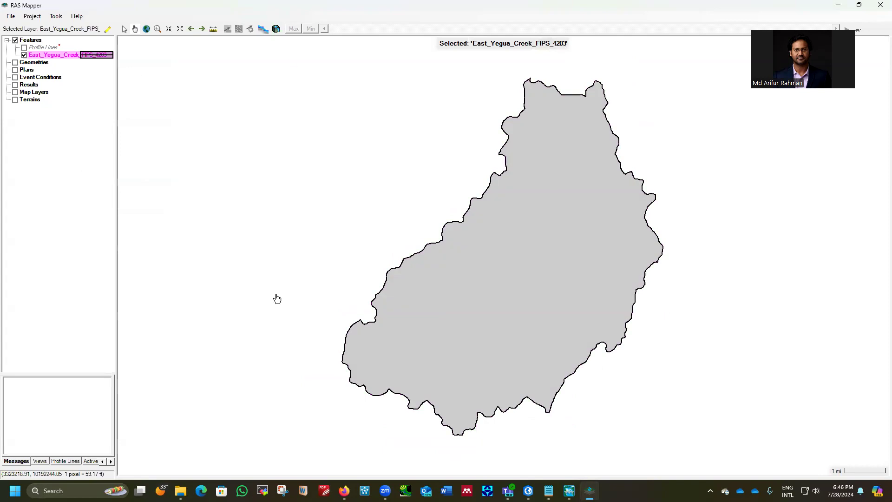
- Query USGS terrain data for Elevation Models within the current view and filter the available products to 1m
{"action": "right_click", "coordinate": [32, 101]}
{"action": "mouse_move", "coordinate": [98, 105]}
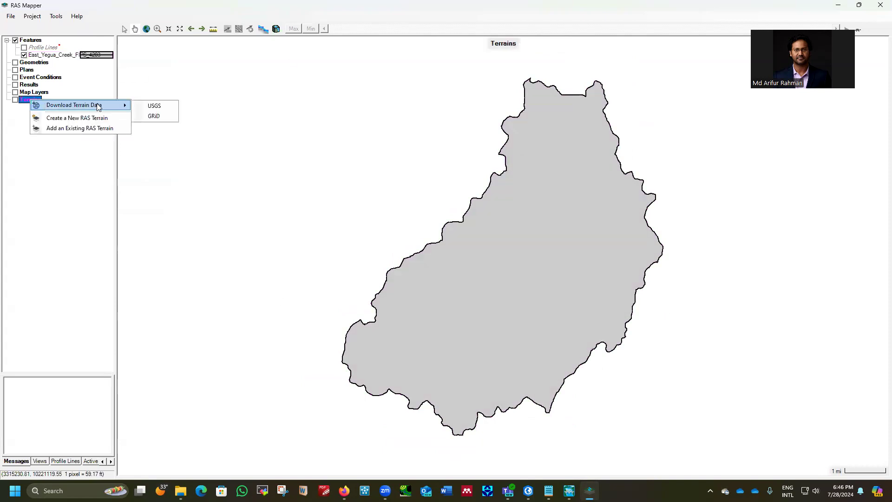
{"action": "left_click", "coordinate": [163, 109]}
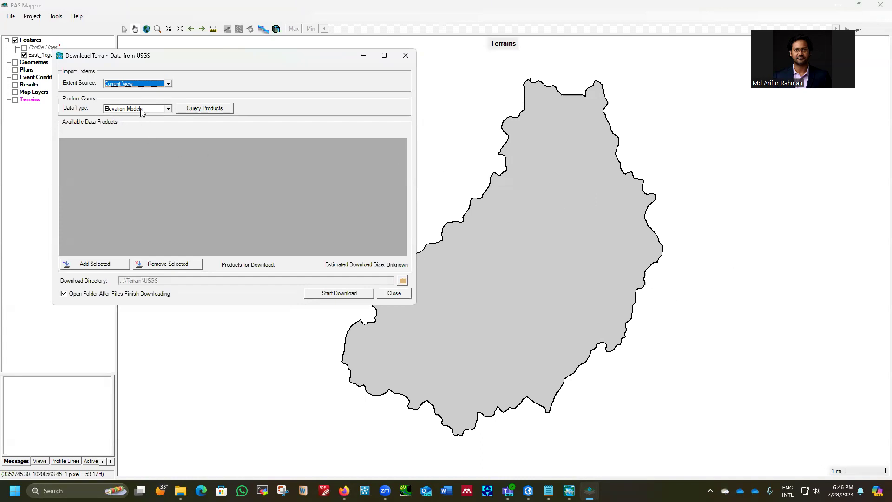
{"action": "left_click", "coordinate": [203, 110]}
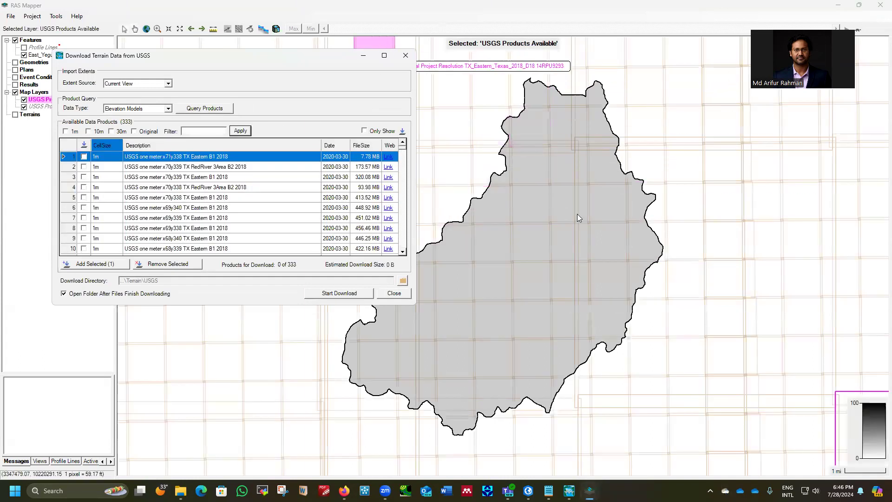
{"action": "left_click", "coordinate": [66, 132]}
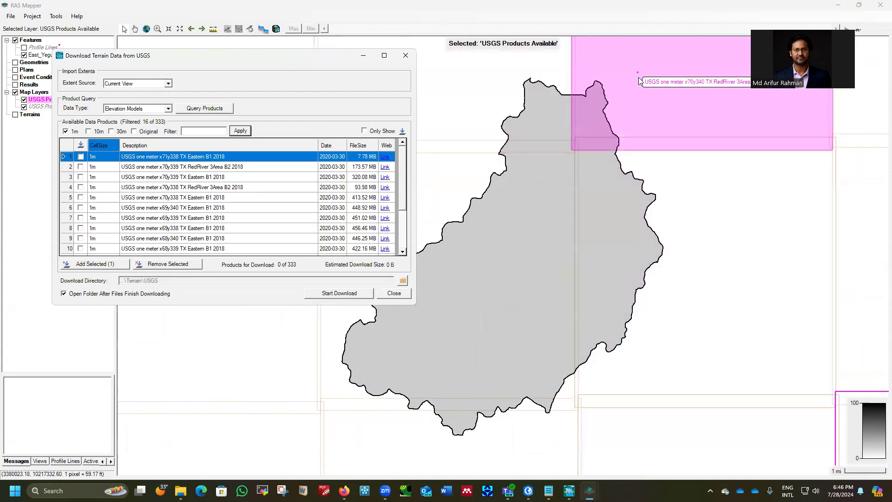
- Select on the map all 1m USGS product tiles that cover the East Yegua Creek watershed
{"action": "left_click", "coordinate": [456, 78]}
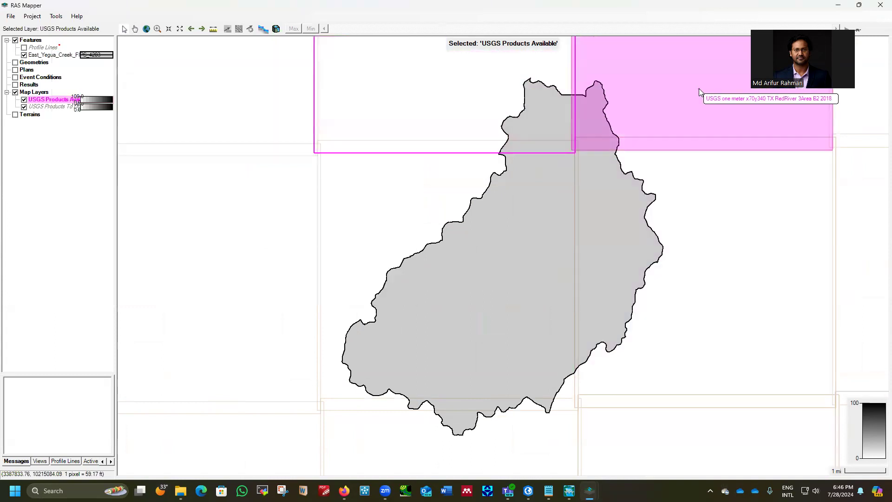
{"action": "left_click", "coordinate": [699, 89]}
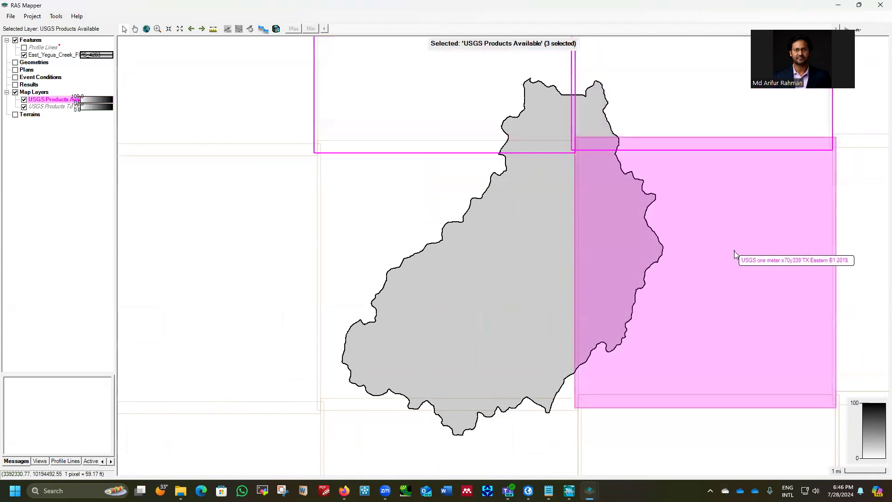
{"action": "left_click", "coordinate": [383, 195]}
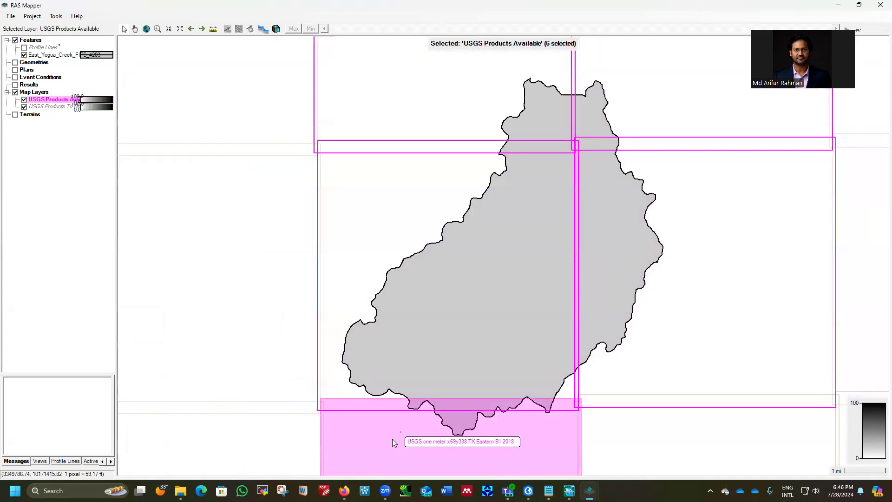
{"action": "left_click", "coordinate": [365, 428]}
{"action": "left_click", "coordinate": [638, 421]}
{"action": "left_click", "coordinate": [838, 216]}
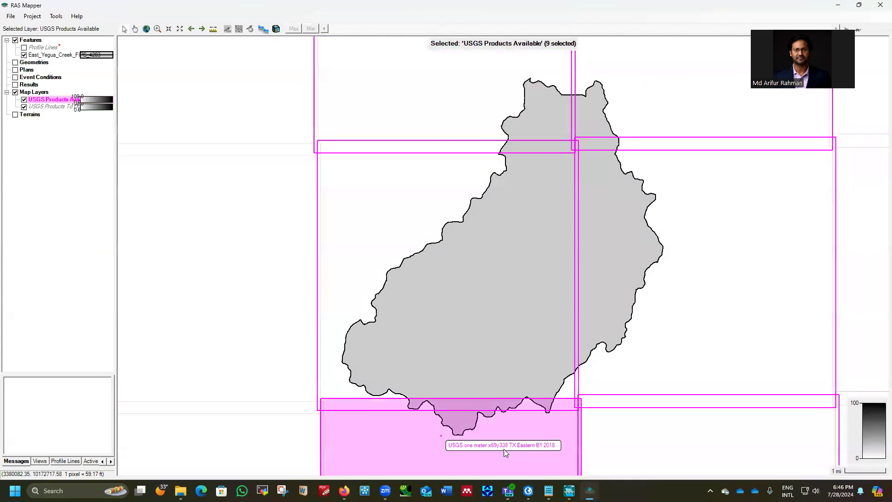
{"action": "mouse_move", "coordinate": [590, 490]}
{"action": "left_click", "coordinate": [644, 424]}
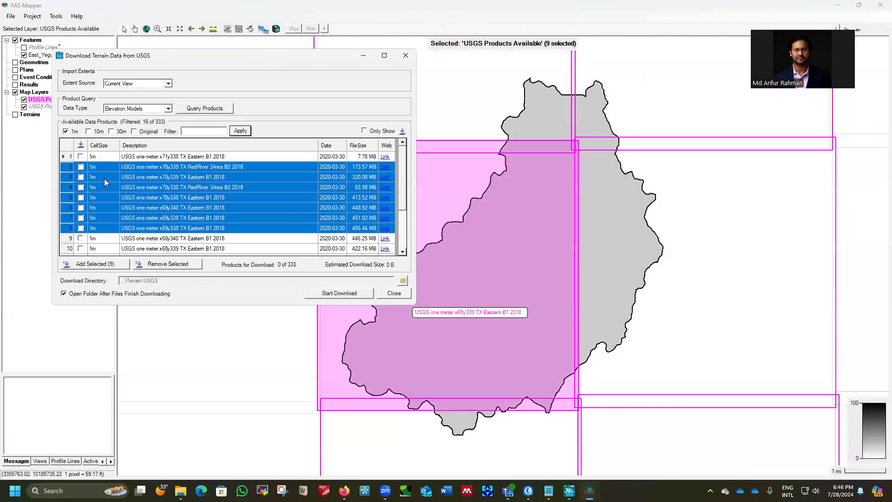
- Mark the nine selected 1m tiles, rows 2 to 8, 15 and 16 of the product list, for download
{"action": "left_click", "coordinate": [80, 168]}
{"action": "left_click", "coordinate": [80, 177]}
{"action": "left_click", "coordinate": [81, 187]}
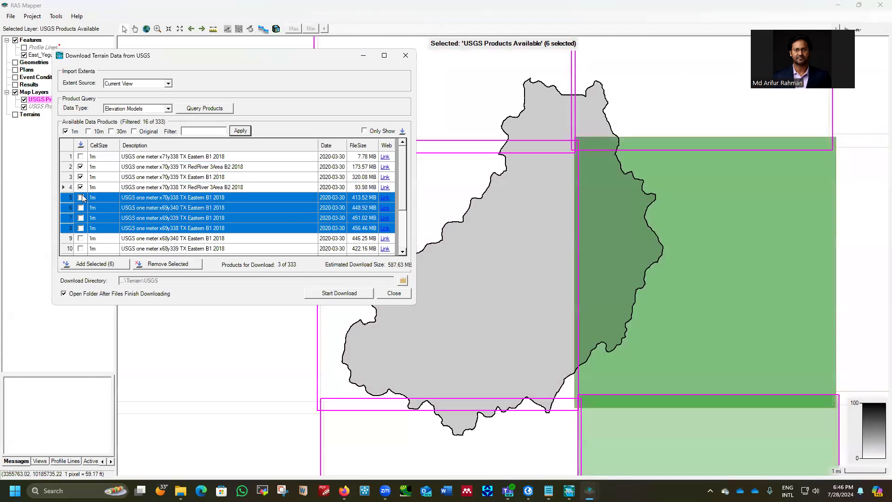
{"action": "left_click", "coordinate": [80, 197]}
{"action": "left_click", "coordinate": [81, 208]}
{"action": "left_click", "coordinate": [80, 218]}
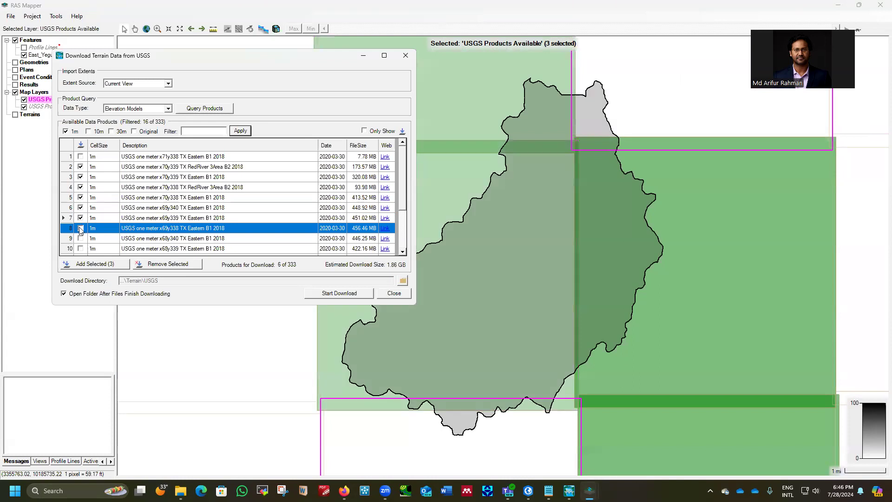
{"action": "left_click", "coordinate": [80, 228]}
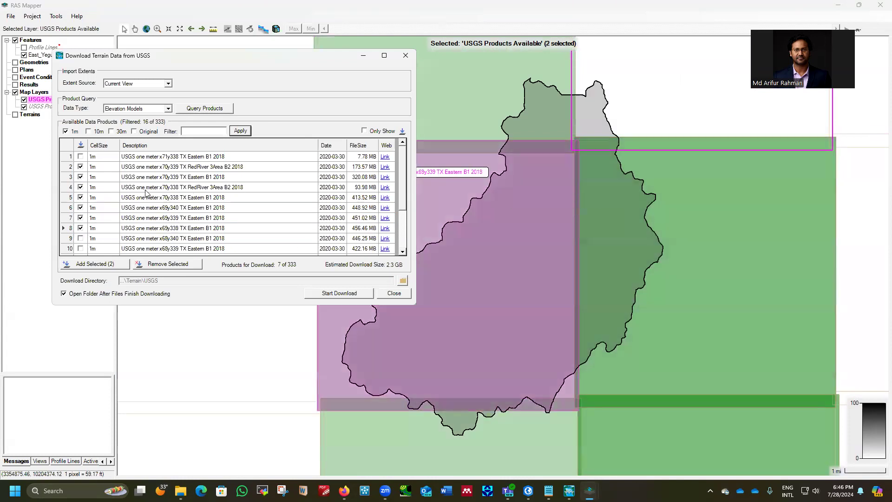
{"action": "scroll", "coordinate": [147, 193], "scroll_direction": "down", "scroll_amount": 2}
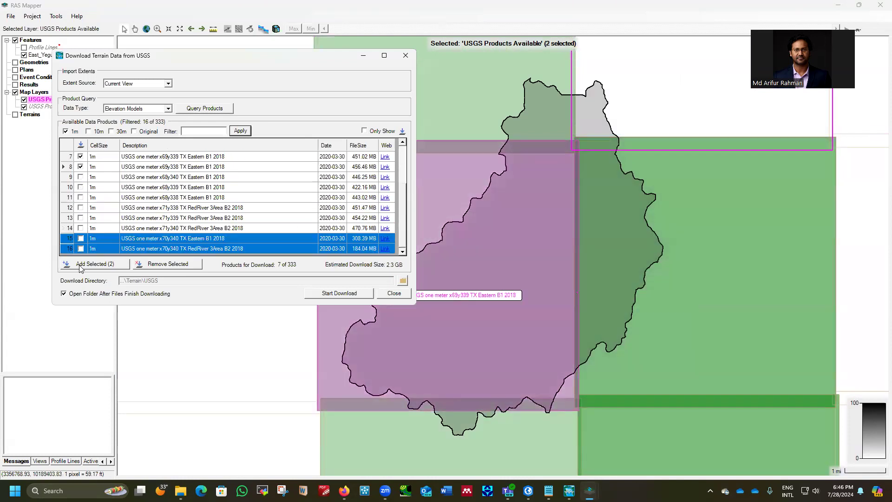
{"action": "left_click", "coordinate": [81, 239]}
{"action": "left_click", "coordinate": [81, 249]}
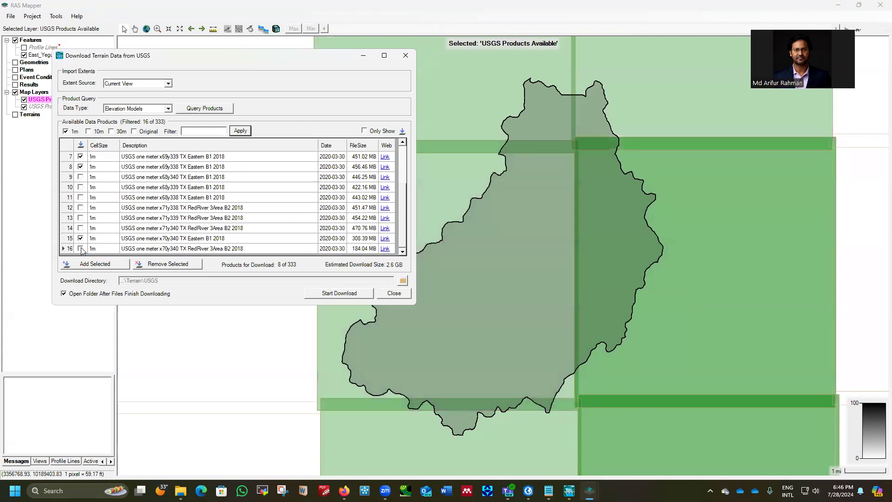
{"action": "left_click", "coordinate": [94, 267]}
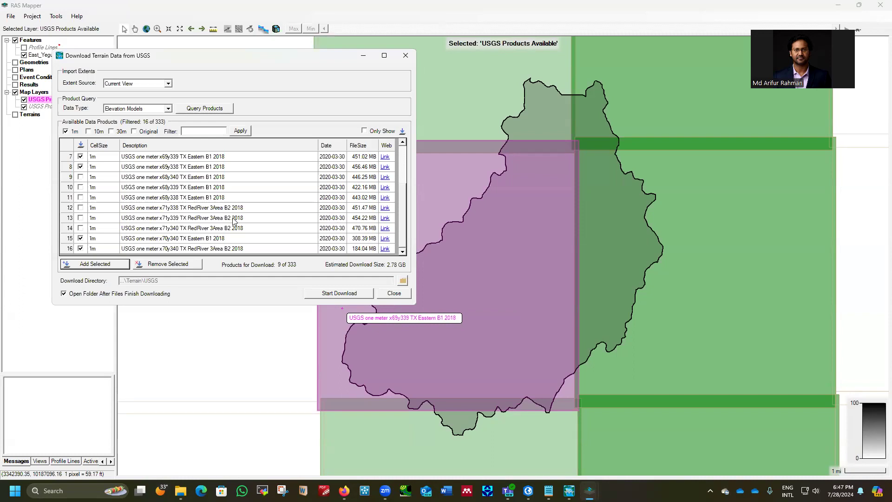
- Switch to File Explorer, open HEC-RAS-2D\Hydraulics\Terrain\USGS and widen the Name column to read the full names of the downloaded tiles
{"action": "left_click", "coordinate": [181, 491]}
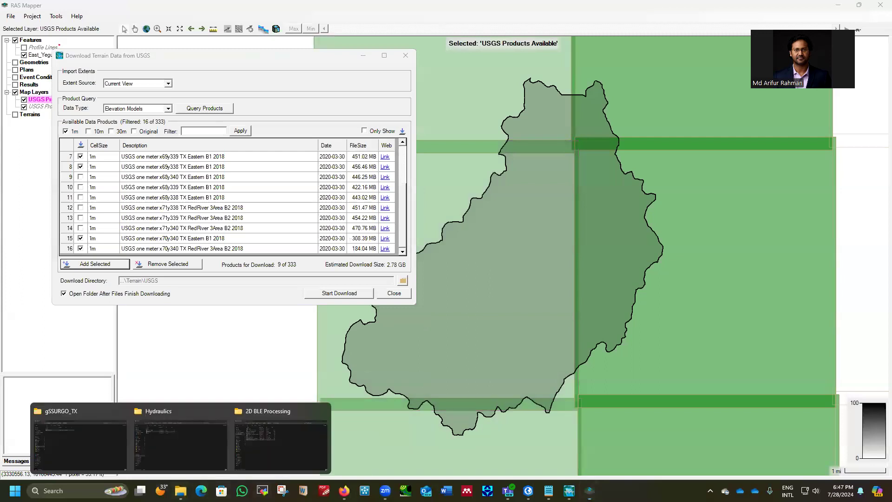
{"action": "left_click", "coordinate": [187, 440]}
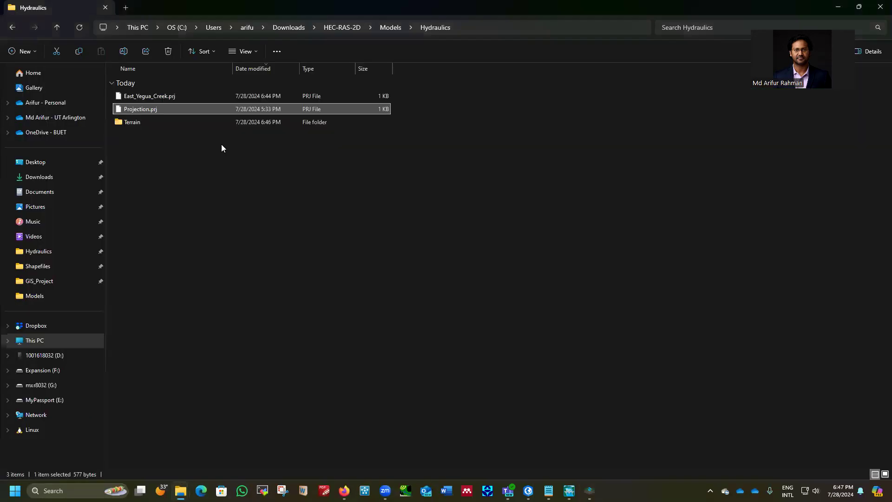
{"action": "left_click", "coordinate": [181, 491]}
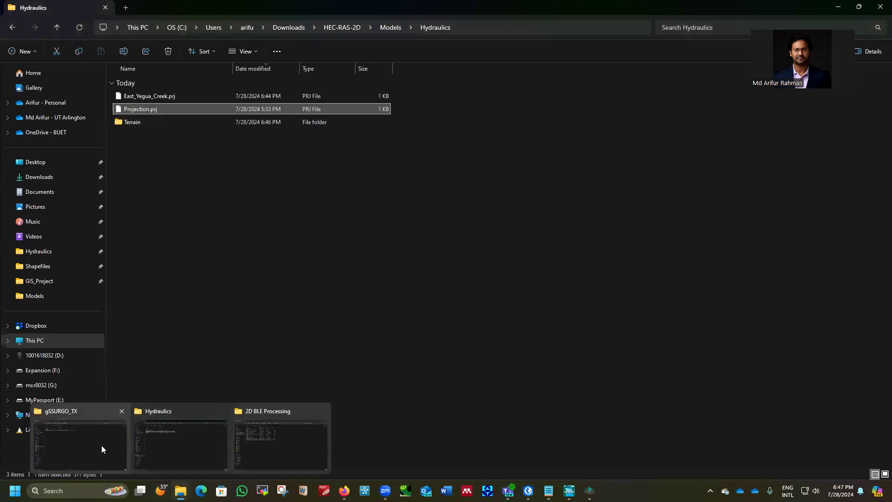
{"action": "left_click", "coordinate": [122, 441]}
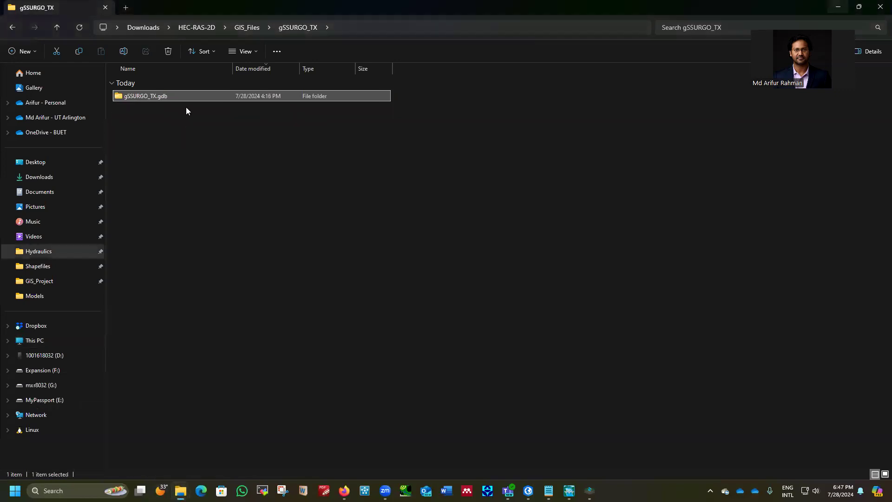
{"action": "left_click", "coordinate": [200, 28]}
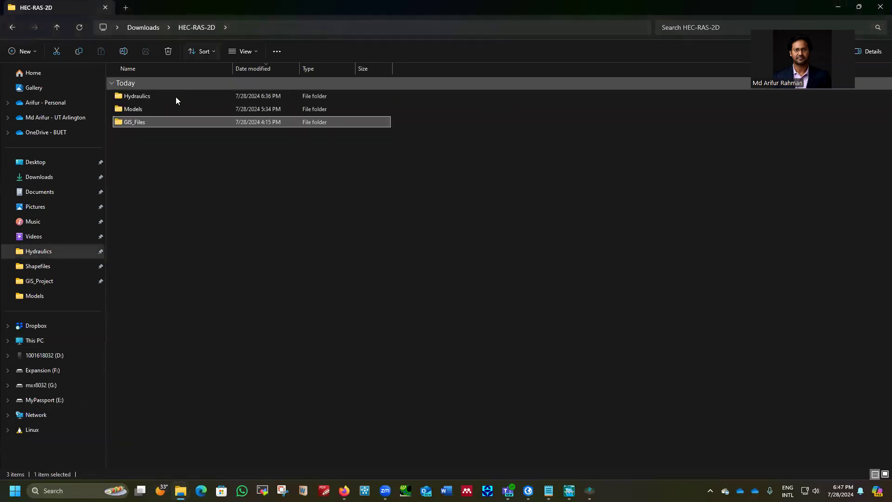
{"action": "double_click", "coordinate": [136, 95]}
{"action": "double_click", "coordinate": [132, 148]}
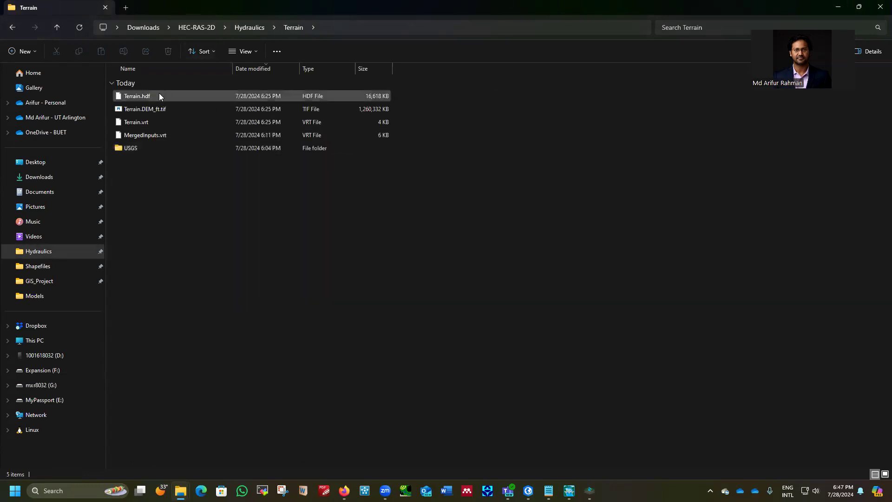
{"action": "double_click", "coordinate": [134, 147]}
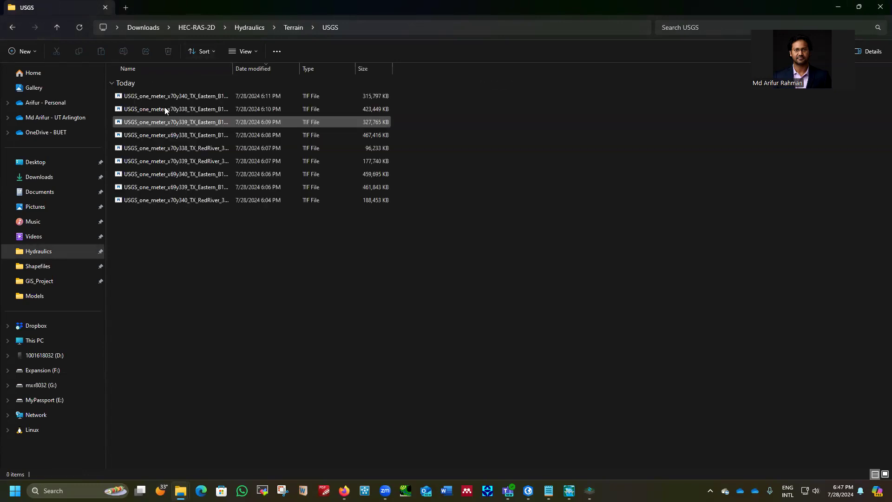
{"action": "double_click", "coordinate": [232, 68]}
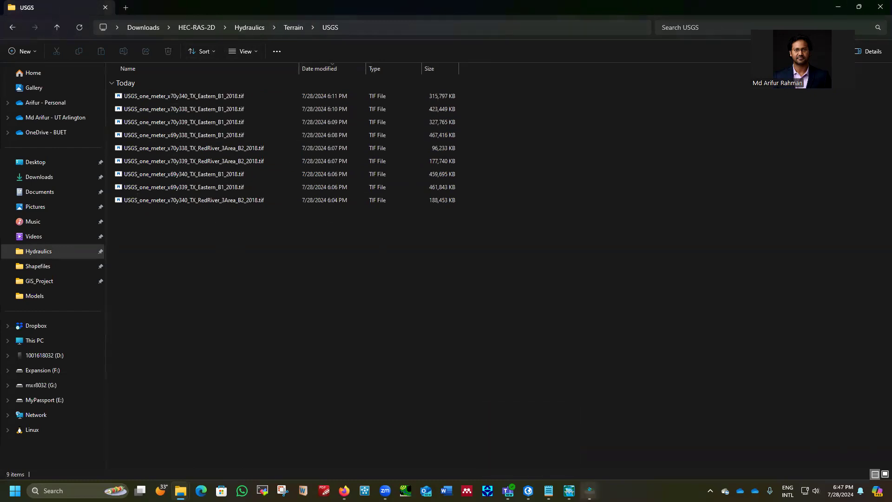
- Switch to ArcGIS Pro, display the DEM_1m.tif layer and zoom the map in on the East Yegua Creek watershed
{"action": "mouse_move", "coordinate": [589, 490]}
{"action": "left_click", "coordinate": [529, 491]}
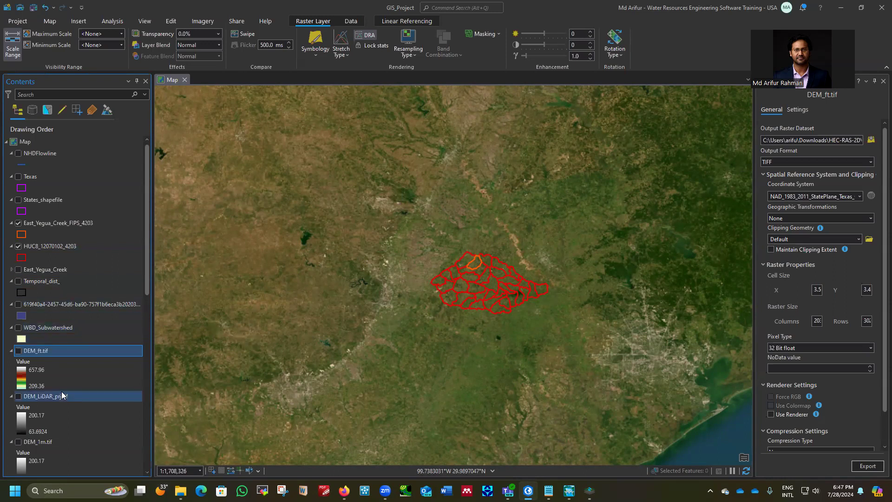
{"action": "left_click_drag", "start_coordinate": [146, 219], "coordinate": [147, 346]}
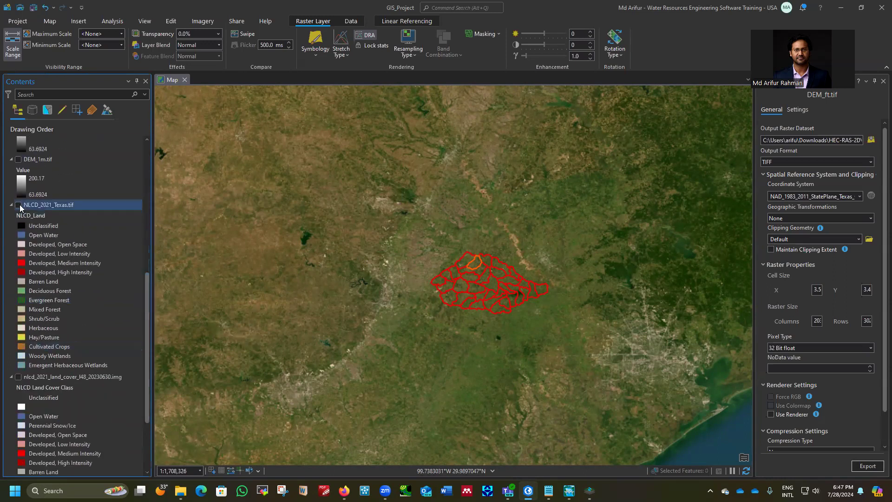
{"action": "scroll", "coordinate": [20, 204], "scroll_direction": "up", "scroll_amount": 1}
{"action": "left_click", "coordinate": [18, 181]}
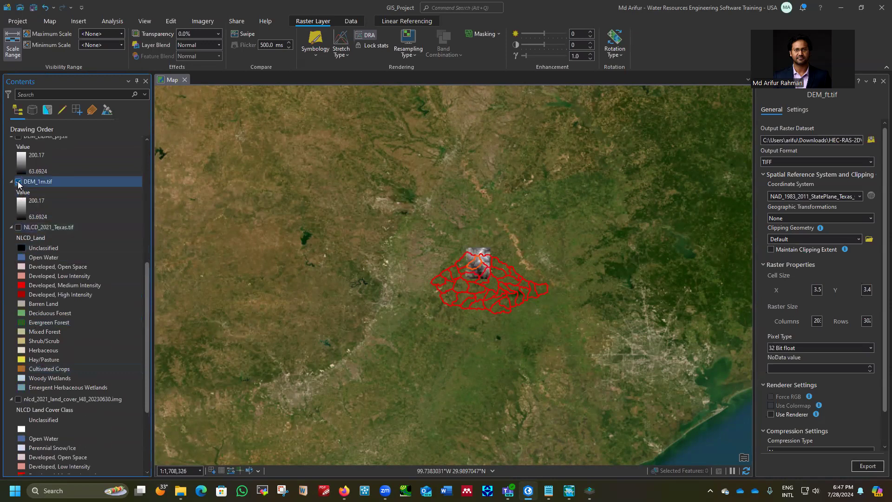
{"action": "scroll", "coordinate": [504, 292], "scroll_direction": "up", "scroll_amount": 3}
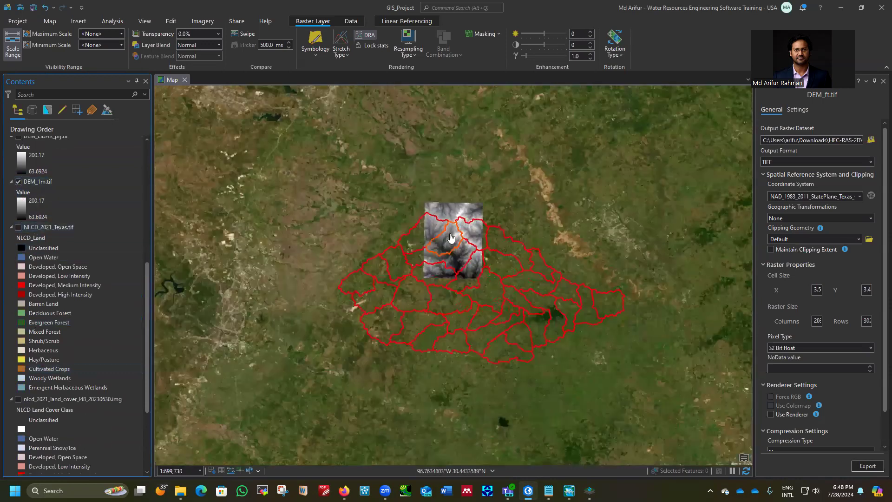
{"action": "scroll", "coordinate": [450, 238], "scroll_direction": "up", "scroll_amount": 2}
{"action": "scroll", "coordinate": [342, 279], "scroll_direction": "up", "scroll_amount": 2}
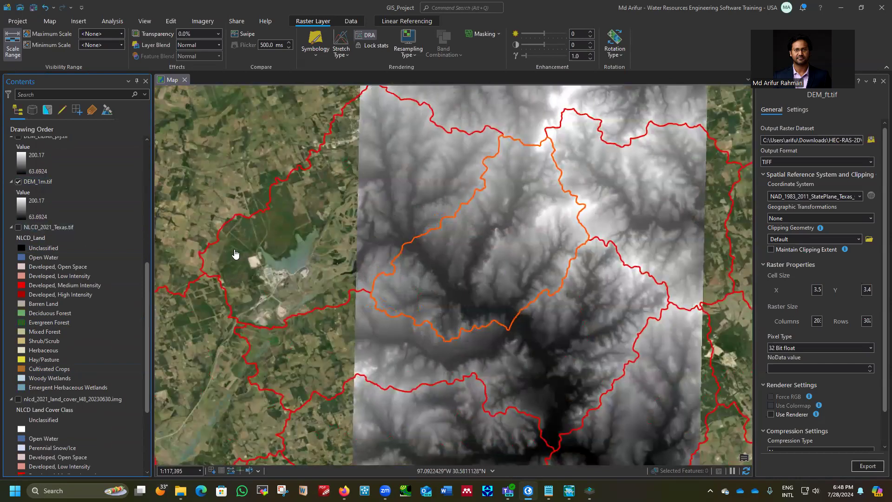
- Check the spatial reference of DEM_1m.tif in its layer properties
{"action": "right_click", "coordinate": [35, 180]}
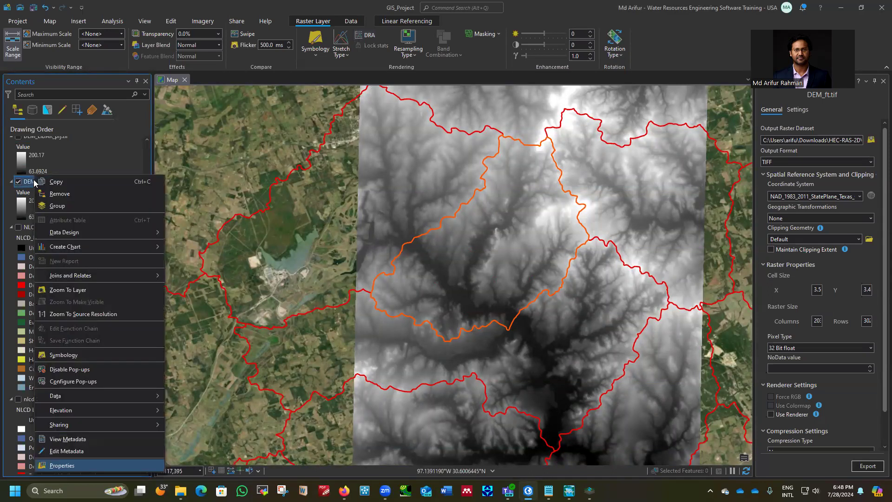
{"action": "left_click", "coordinate": [63, 466]}
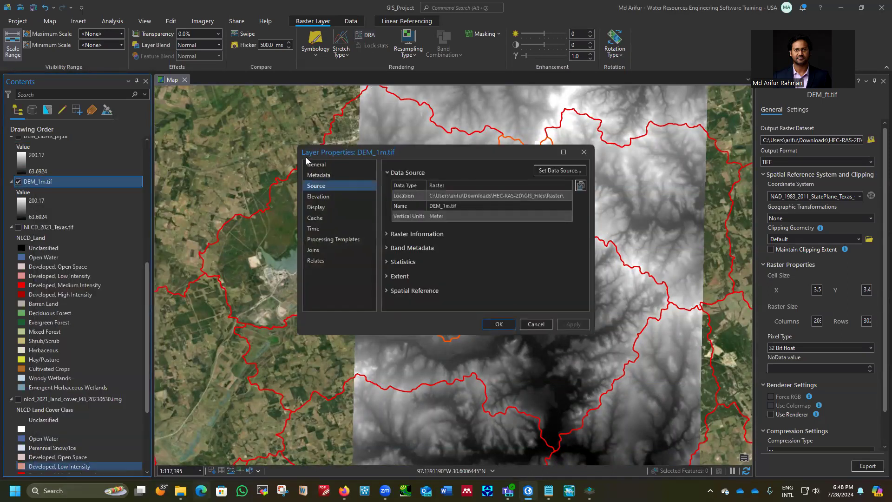
{"action": "left_click", "coordinate": [415, 291]}
{"action": "scroll", "coordinate": [459, 241], "scroll_direction": "down", "scroll_amount": 3}
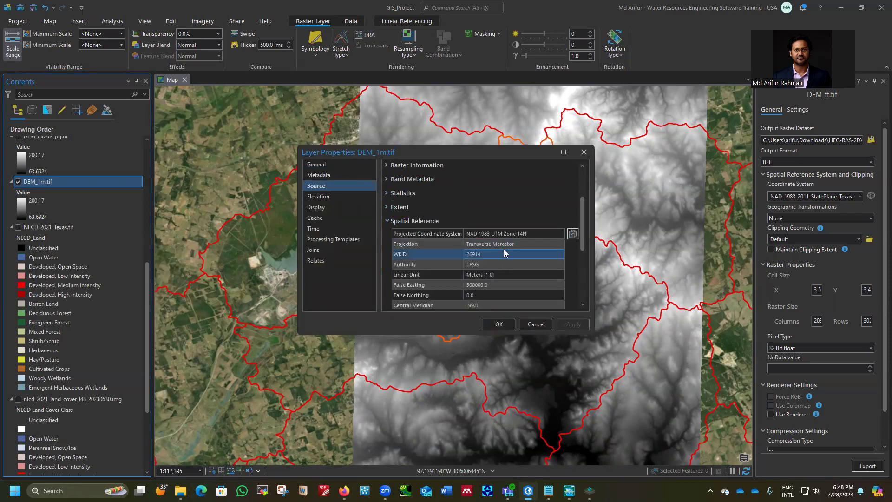
{"action": "left_click", "coordinate": [584, 152]}
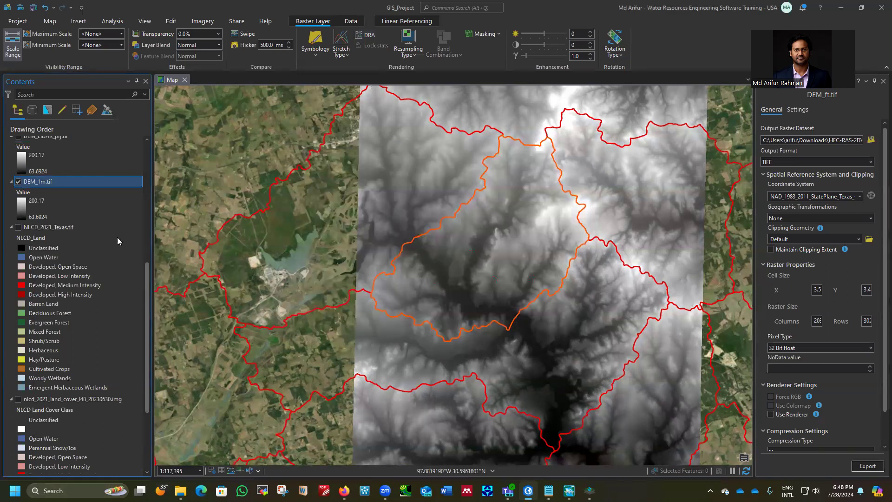
- Hide the DEM_1m.tif layer and display the DEM_LiDAR_prj.tif layer instead
{"action": "scroll", "coordinate": [143, 278], "scroll_direction": "up", "scroll_amount": 5}
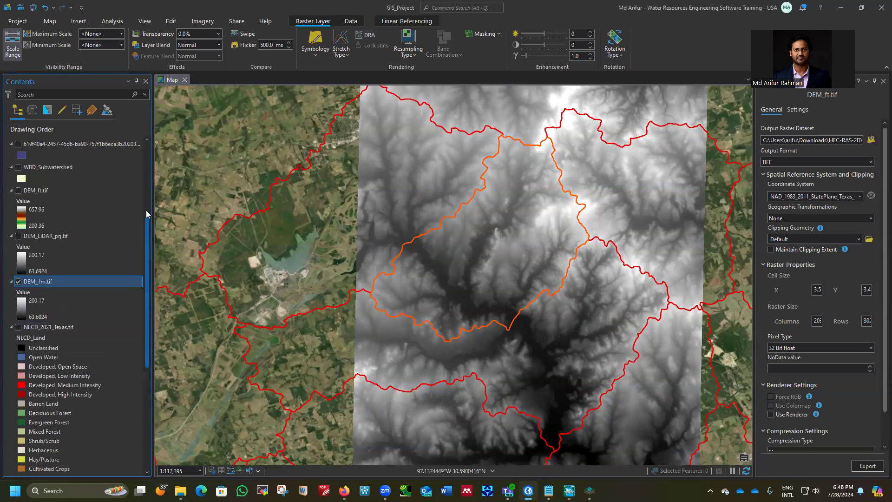
{"action": "left_click", "coordinate": [18, 333]}
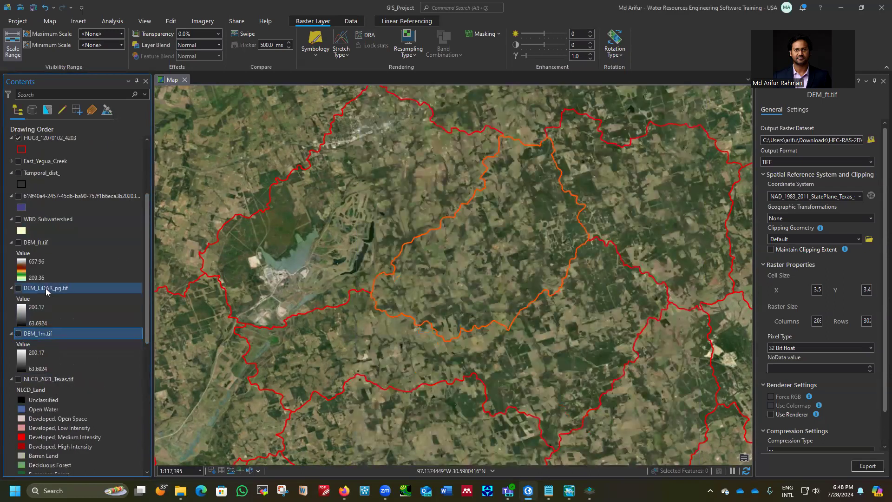
{"action": "left_click", "coordinate": [18, 288]}
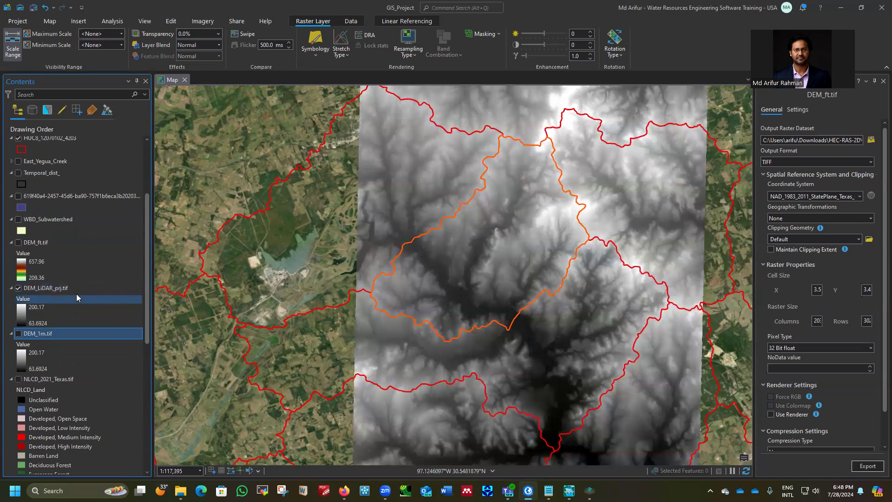
- Check the projected coordinate system of DEM_LiDAR_prj.tif in its layer properties
{"action": "left_click", "coordinate": [52, 288]}
{"action": "right_click", "coordinate": [52, 287]}
{"action": "left_click", "coordinate": [78, 293]}
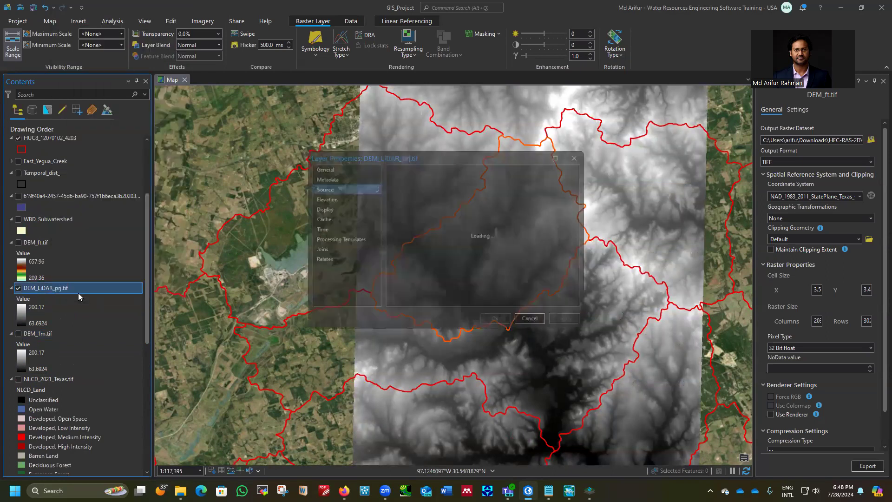
{"action": "left_click", "coordinate": [401, 291]}
{"action": "scroll", "coordinate": [487, 271], "scroll_direction": "down", "scroll_amount": 2}
{"action": "left_click", "coordinate": [495, 257]}
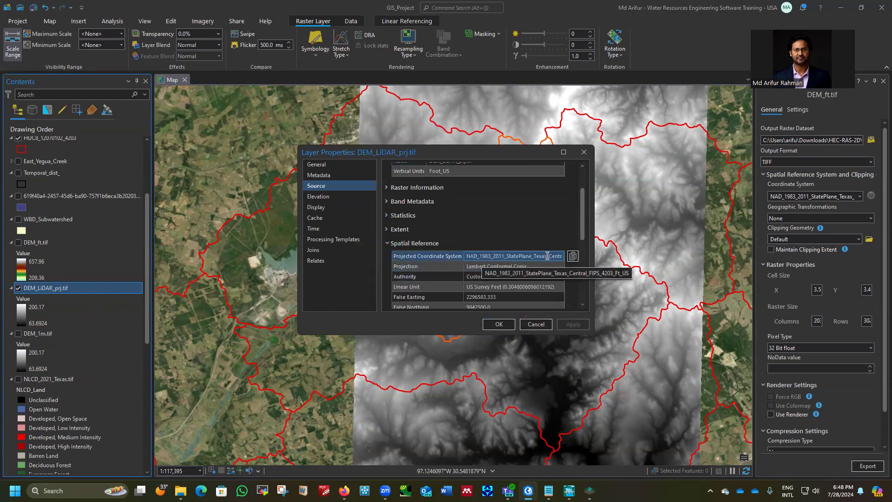
{"action": "left_click", "coordinate": [584, 152]}
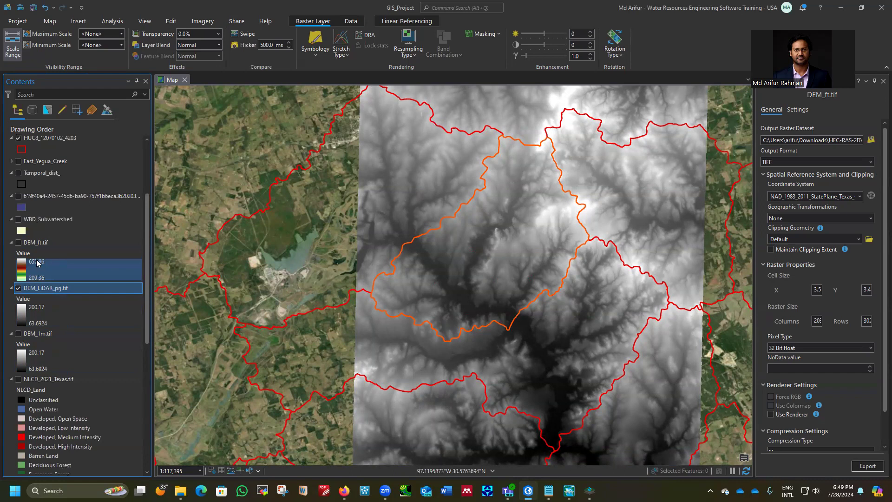
- Hide the DEM_LiDAR_prj.tif layer and display the DEM_ft.tif layer instead
{"action": "left_click", "coordinate": [18, 289]}
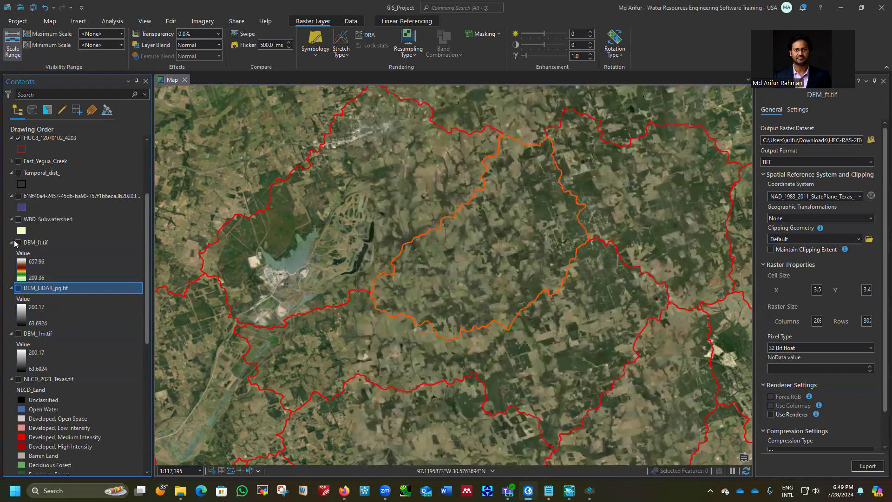
{"action": "left_click", "coordinate": [17, 242]}
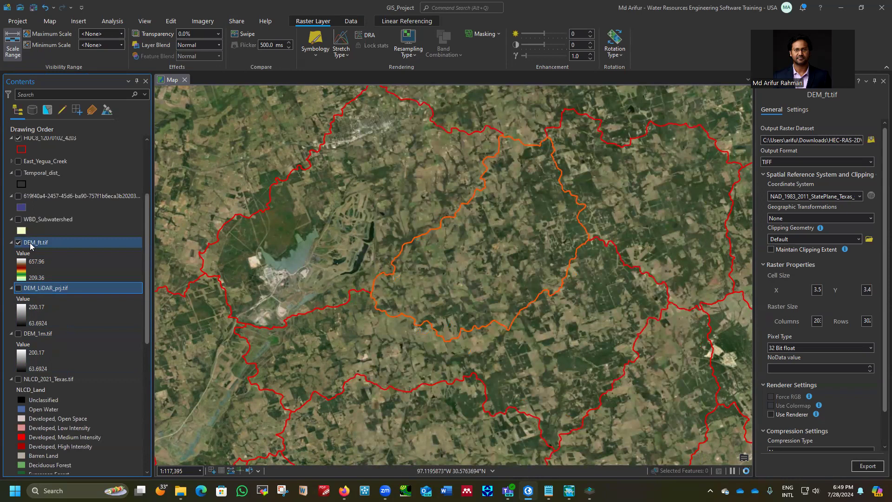
- Switch to File Explorer and open HEC-RAS-2D\GIS_Files\Raster to view the stored DEM files
{"action": "mouse_move", "coordinate": [180, 490]}
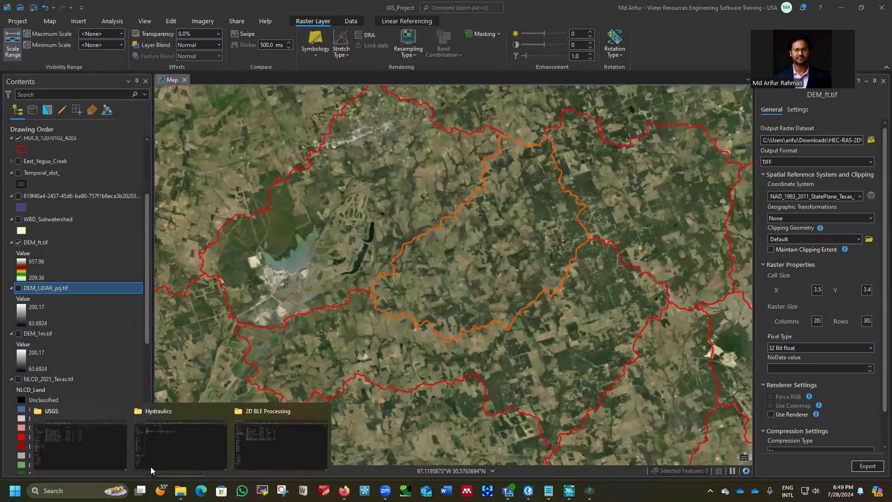
{"action": "left_click", "coordinate": [110, 448]}
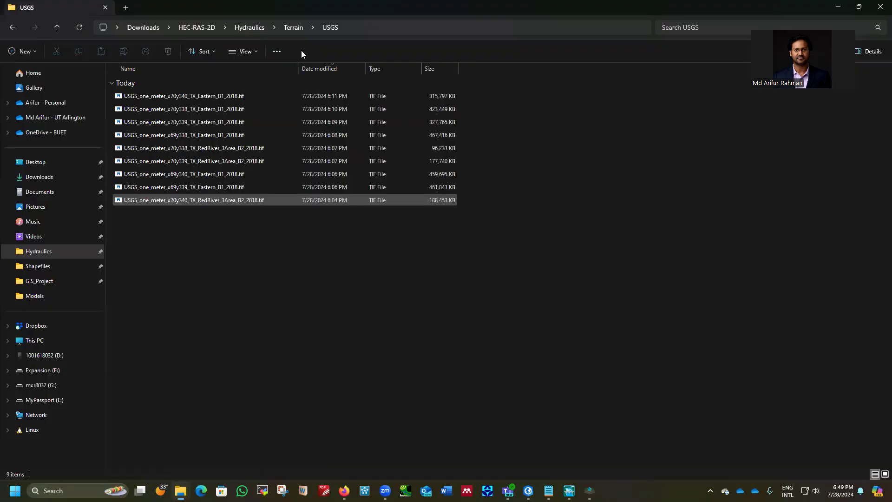
{"action": "left_click", "coordinate": [56, 28]}
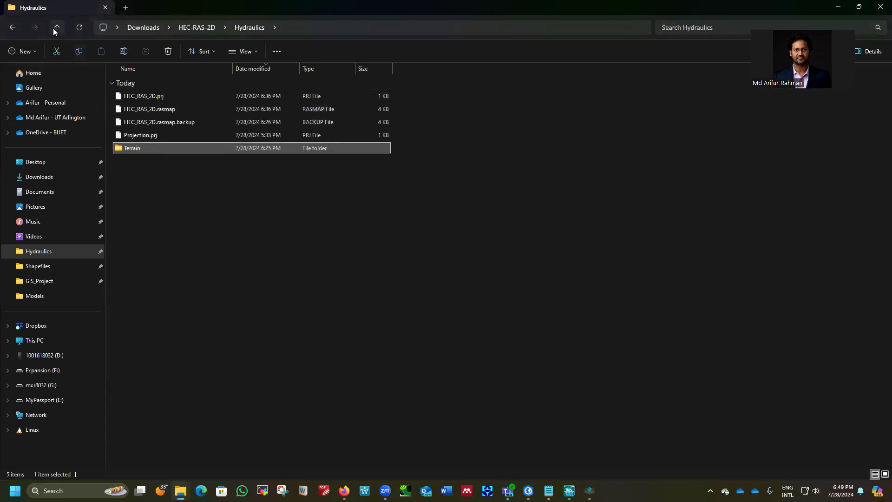
{"action": "left_click", "coordinate": [53, 28]}
{"action": "left_click", "coordinate": [135, 122]}
{"action": "double_click", "coordinate": [135, 121]}
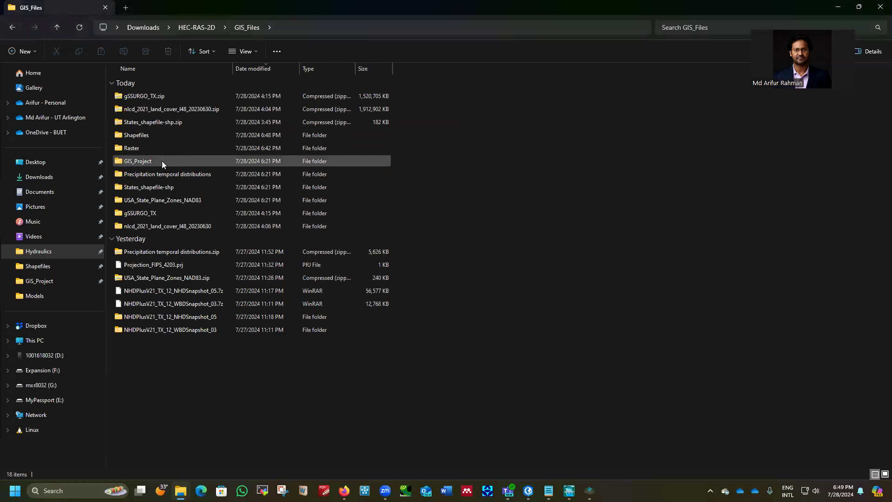
{"action": "double_click", "coordinate": [135, 148]}
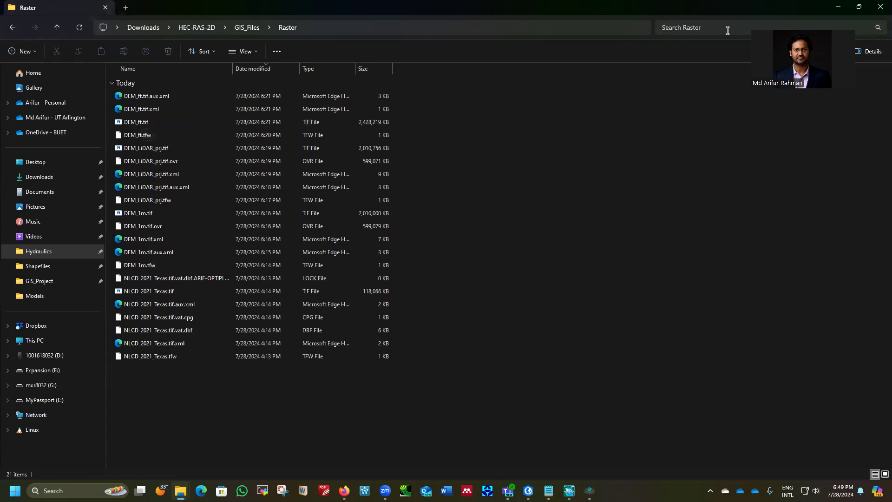
- Return to ArcGIS Pro and inspect the full extent of the DEM_ft.tif layer on the map
{"action": "left_click", "coordinate": [840, 10]}
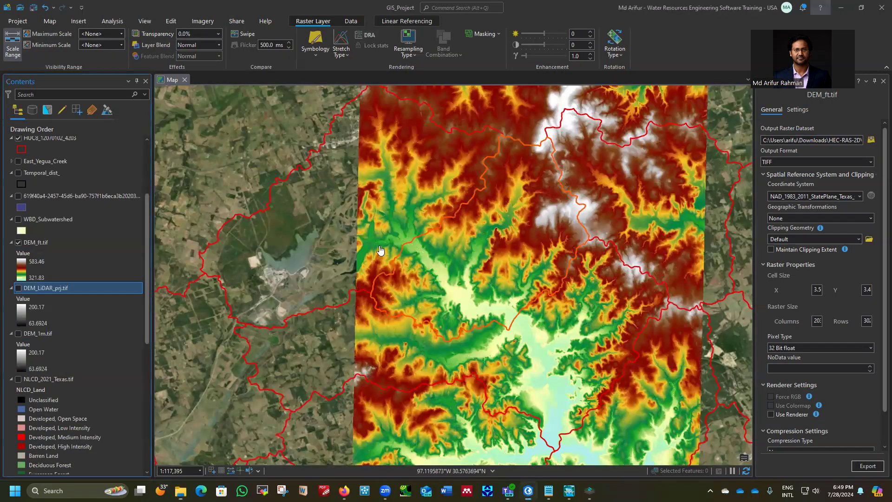
{"action": "scroll", "coordinate": [428, 259], "scroll_direction": "down", "scroll_amount": 2}
{"action": "scroll", "coordinate": [421, 265], "scroll_direction": "up", "scroll_amount": 2}
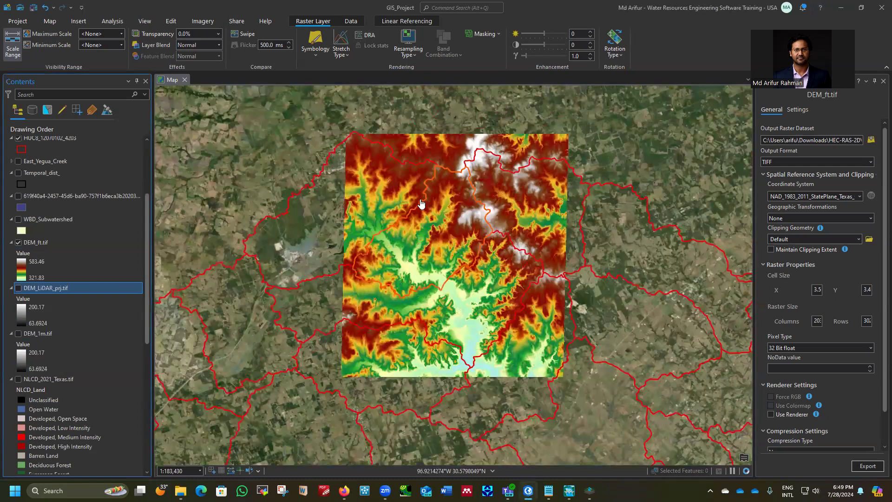
- Switch to RAS Mapper and start creating a new RAS terrain
{"action": "mouse_move", "coordinate": [590, 491]}
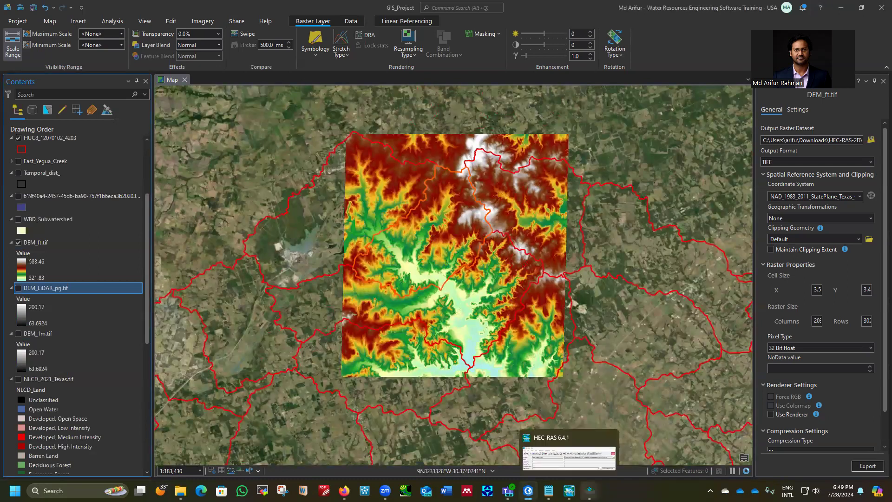
{"action": "left_click", "coordinate": [644, 416]}
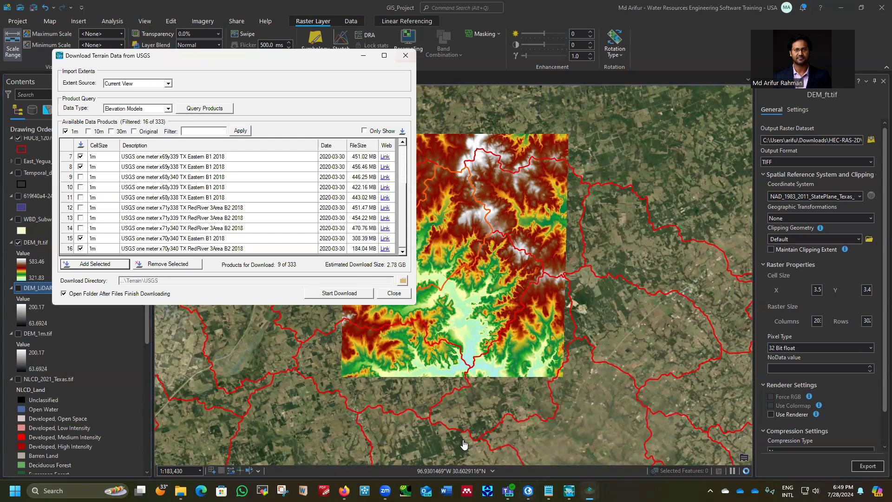
{"action": "left_click", "coordinate": [528, 491]}
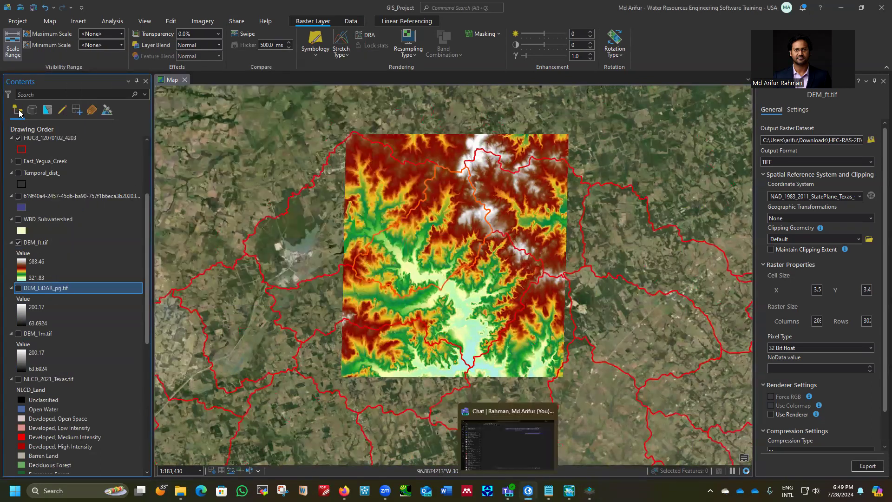
{"action": "key", "text": "alt+Tab"}
{"action": "right_click", "coordinate": [31, 99]}
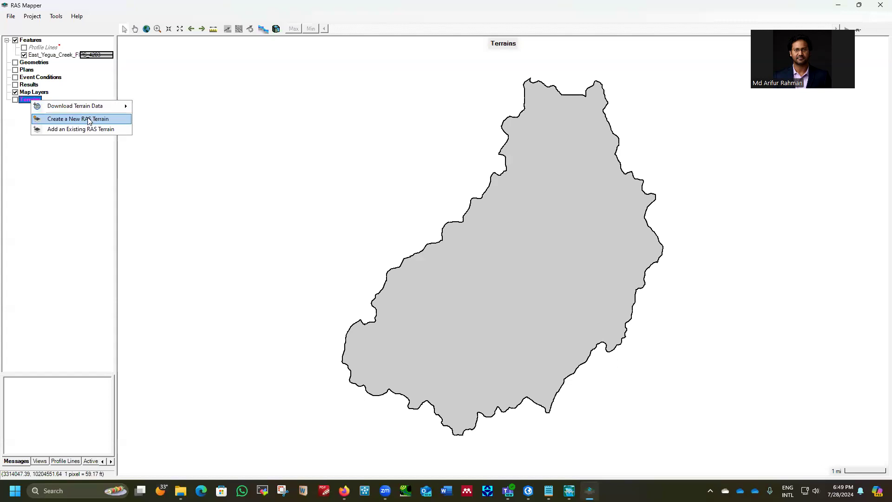
{"action": "left_click", "coordinate": [106, 119]}
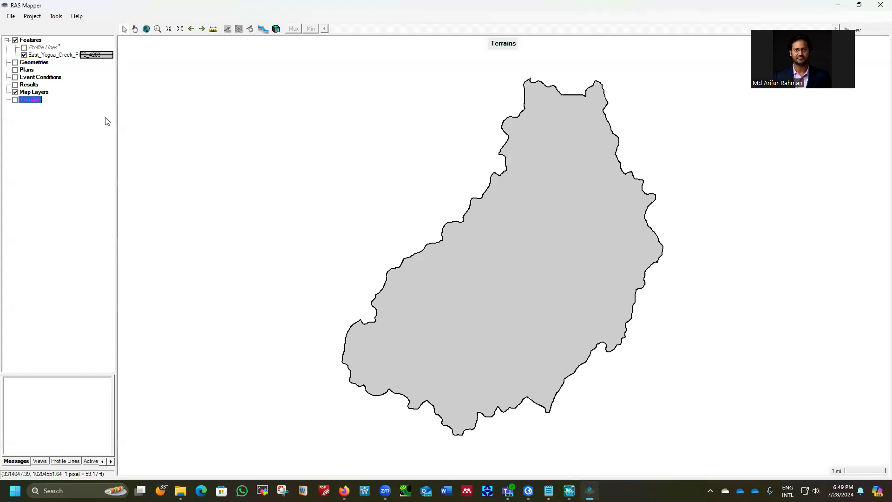
- Add DEM_ft.tif from HEC-RAS-2D\GIS_Files\Raster as the input terrain file and create the terrain
{"action": "left_click", "coordinate": [291, 195]}
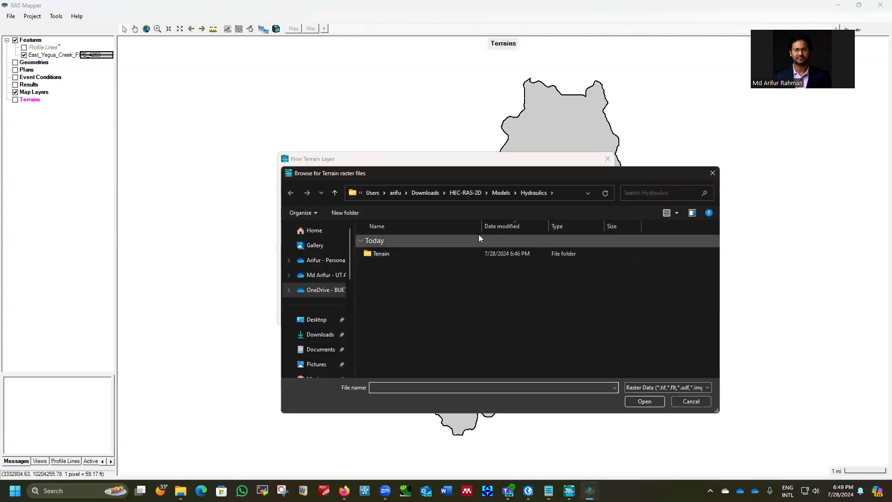
{"action": "left_click", "coordinate": [466, 192]}
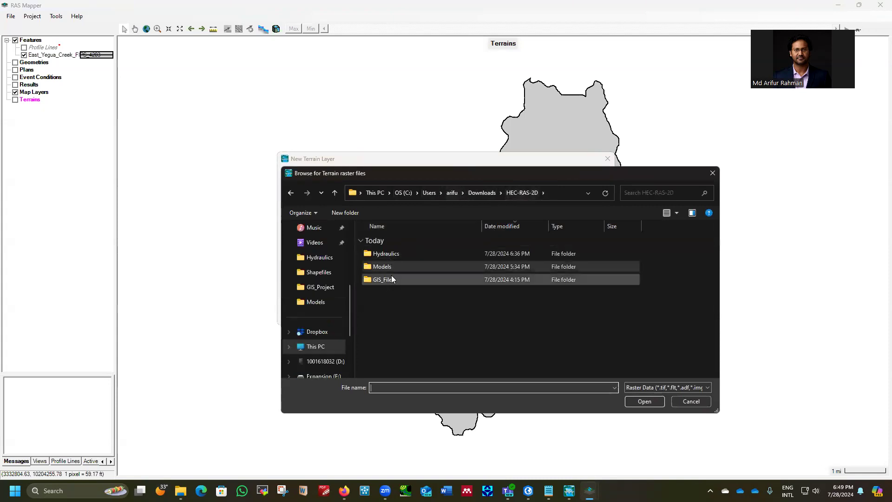
{"action": "double_click", "coordinate": [391, 276]}
{"action": "double_click", "coordinate": [386, 267]}
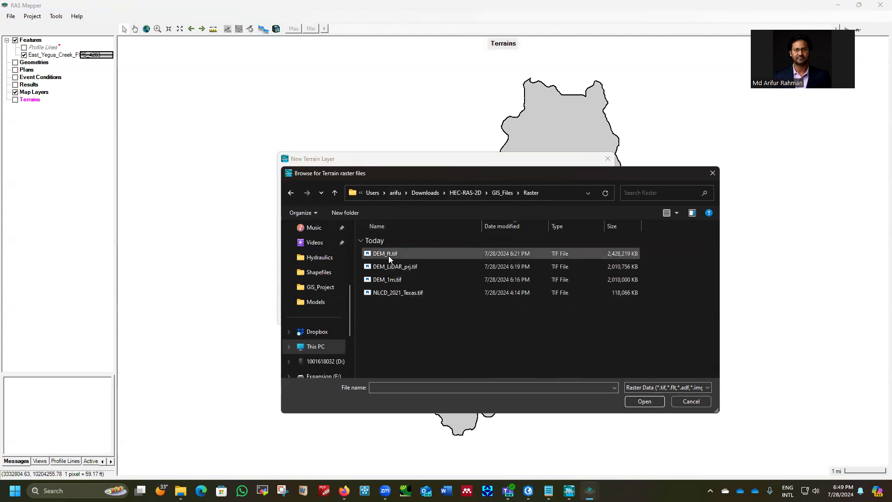
{"action": "left_click", "coordinate": [389, 253]}
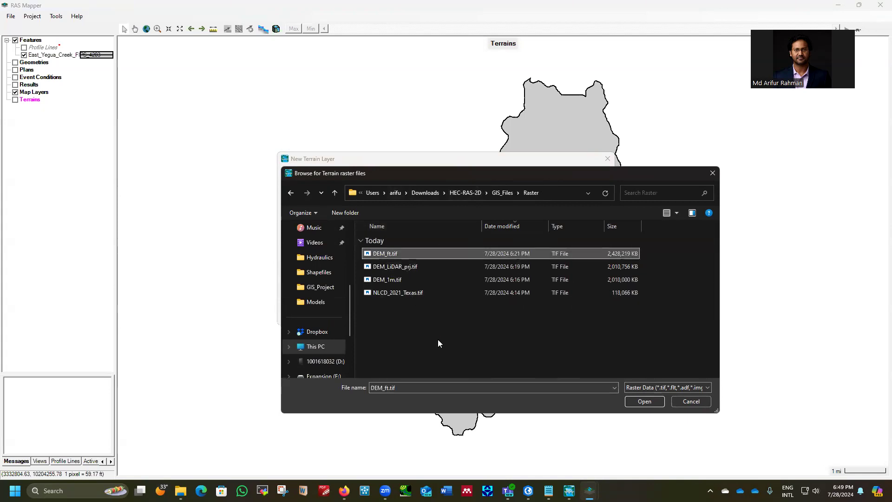
{"action": "left_click", "coordinate": [644, 402]}
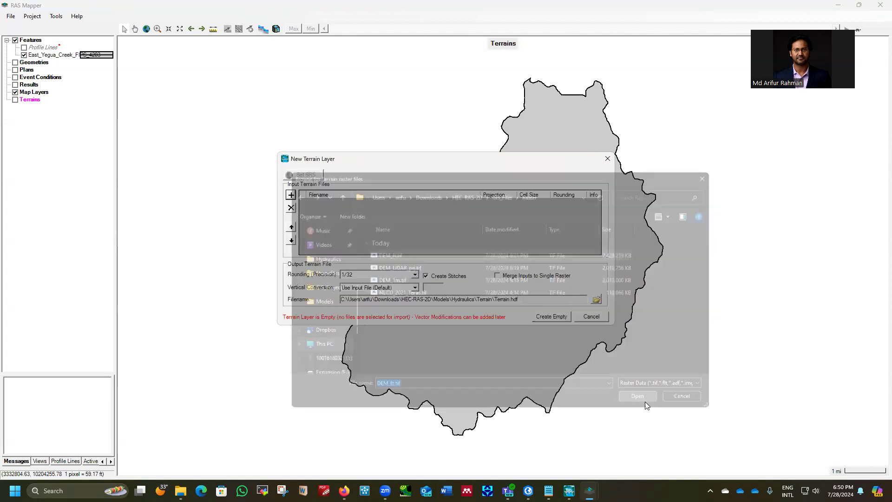
{"action": "left_click", "coordinate": [551, 319]}
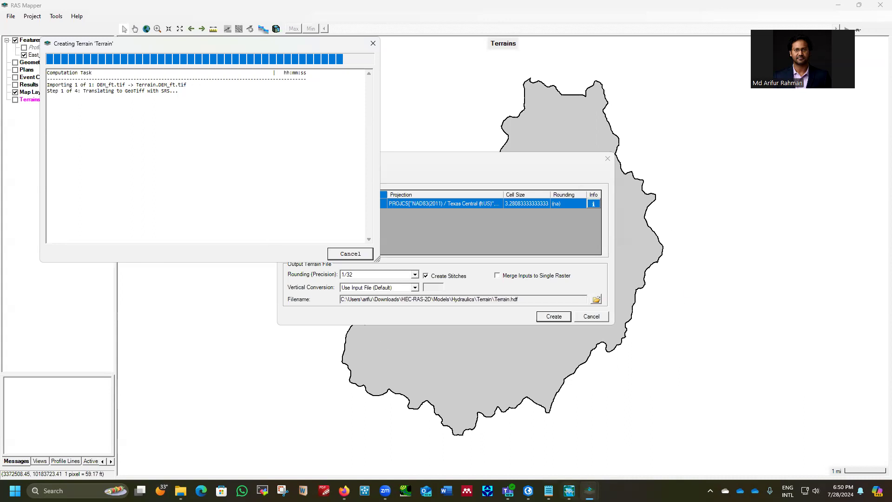
- Switch to ArcGIS Pro and compare the DEM_ft.tif coverage with the surrounding subwatershed boundaries
{"action": "left_click", "coordinate": [528, 491]}
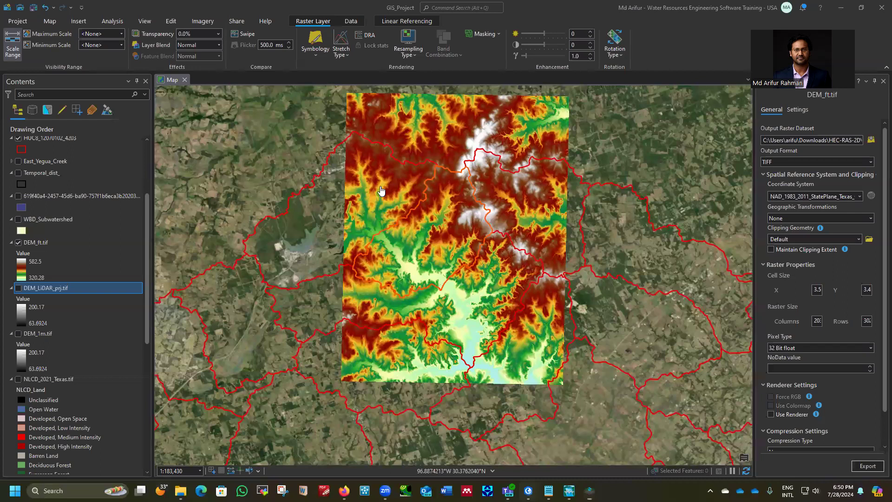
{"action": "scroll", "coordinate": [390, 219], "scroll_direction": "down", "scroll_amount": 5}
{"action": "scroll", "coordinate": [335, 225], "scroll_direction": "up", "scroll_amount": 1}
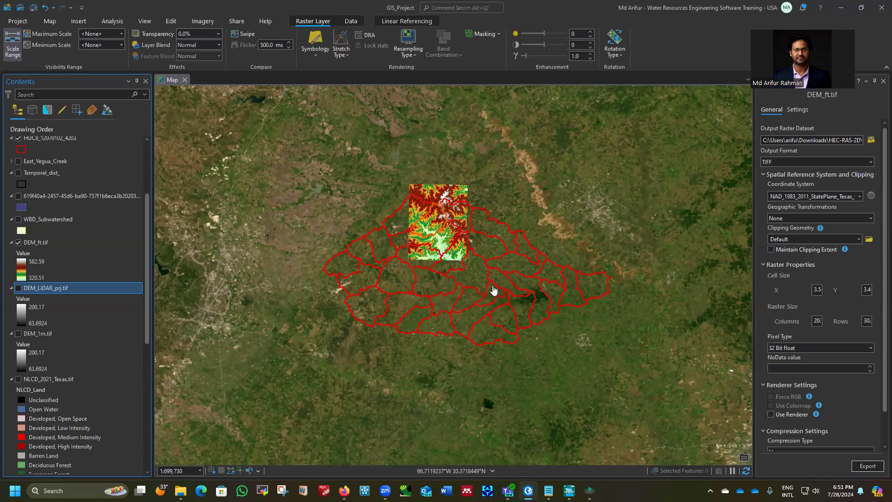
{"action": "left_click", "coordinate": [841, 7]}
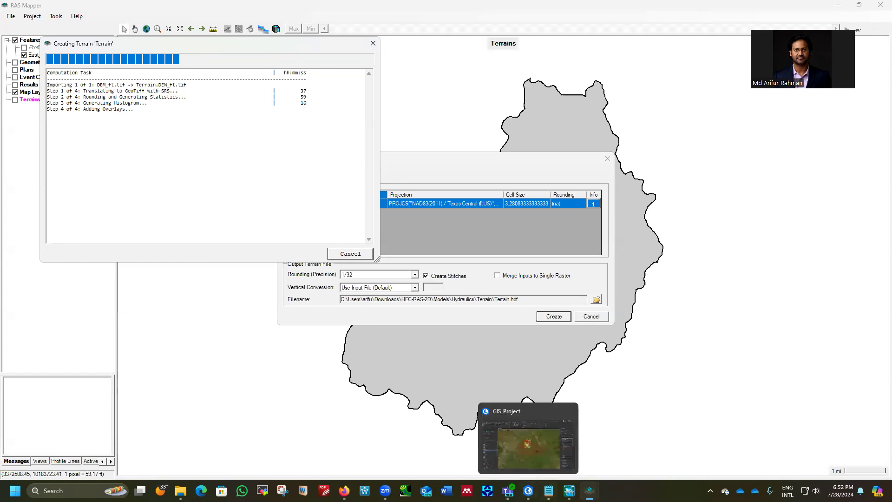
- Bring ArcGIS Pro back and check the spatial reference and vertical units of DEM_ft.tif in its layer properties
{"action": "left_click", "coordinate": [528, 490]}
{"action": "key", "text": "super+Up"}
{"action": "scroll", "coordinate": [434, 220], "scroll_direction": "up", "scroll_amount": 4}
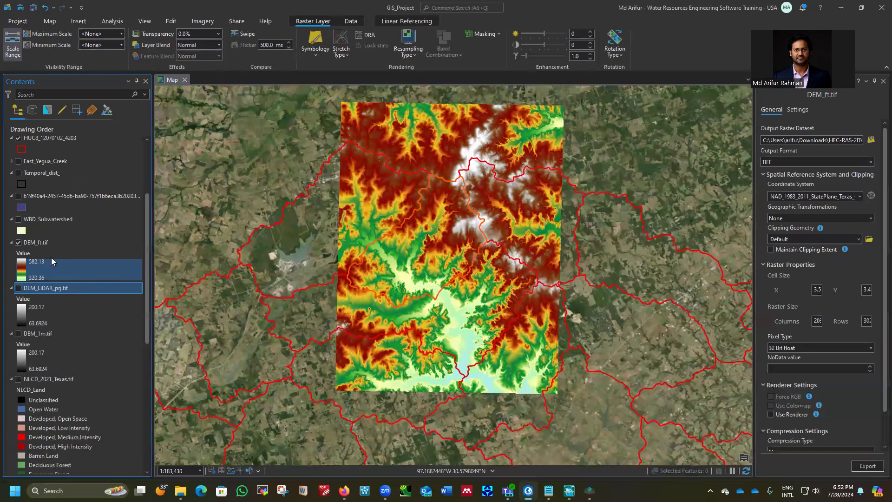
{"action": "right_click", "coordinate": [40, 244]}
{"action": "left_click", "coordinate": [79, 325]}
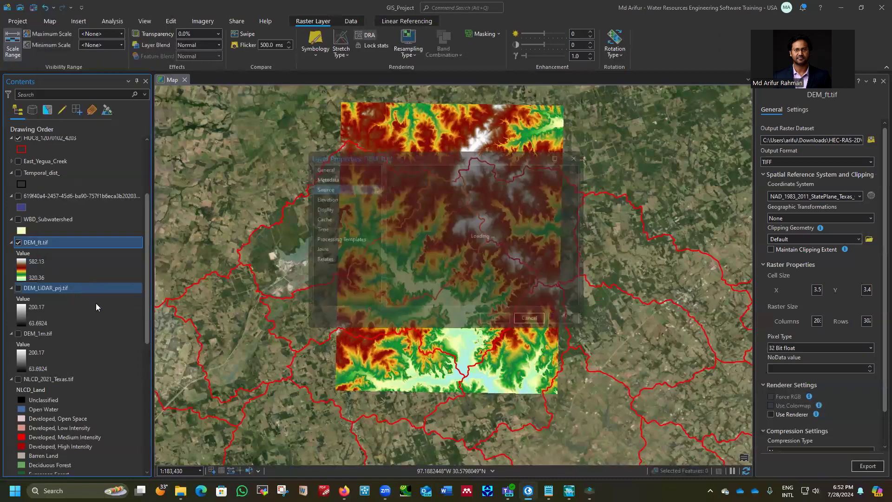
{"action": "left_click", "coordinate": [403, 291]}
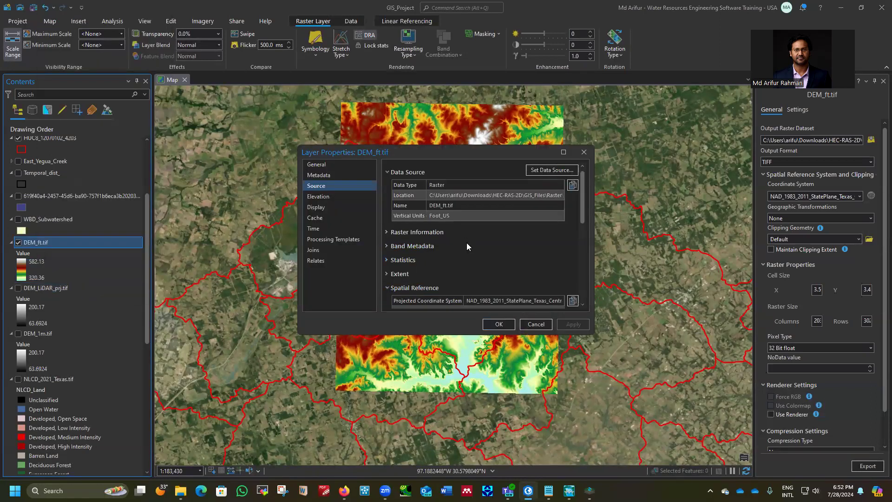
{"action": "scroll", "coordinate": [467, 246], "scroll_direction": "down", "scroll_amount": 3}
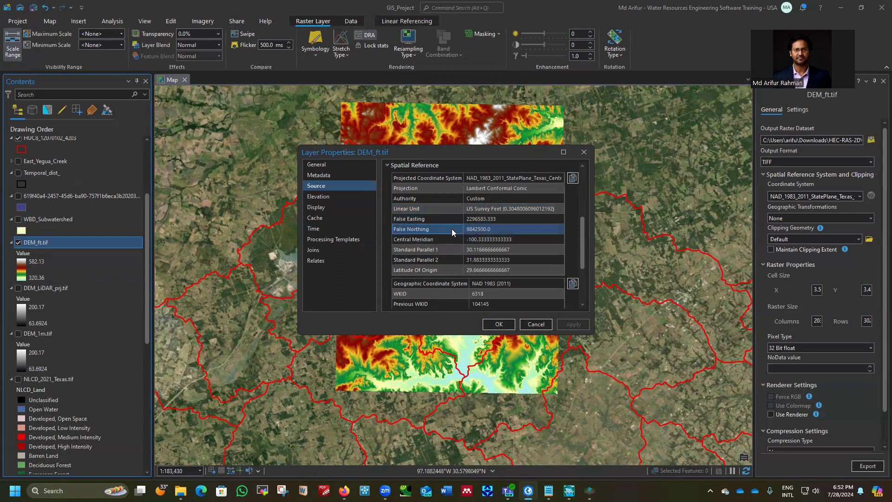
{"action": "left_click", "coordinate": [584, 154]}
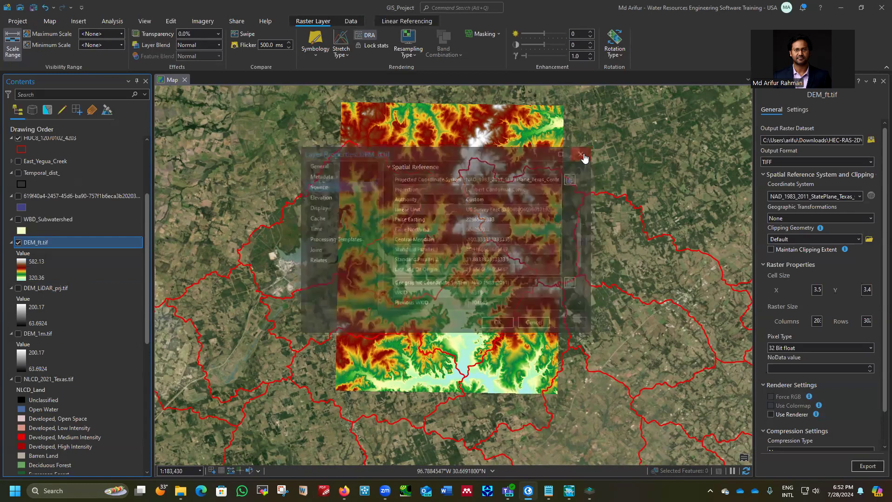
- Return to the terrain creation window in RAS Mapper and close it once processing is complete
{"action": "mouse_move", "coordinate": [589, 491]}
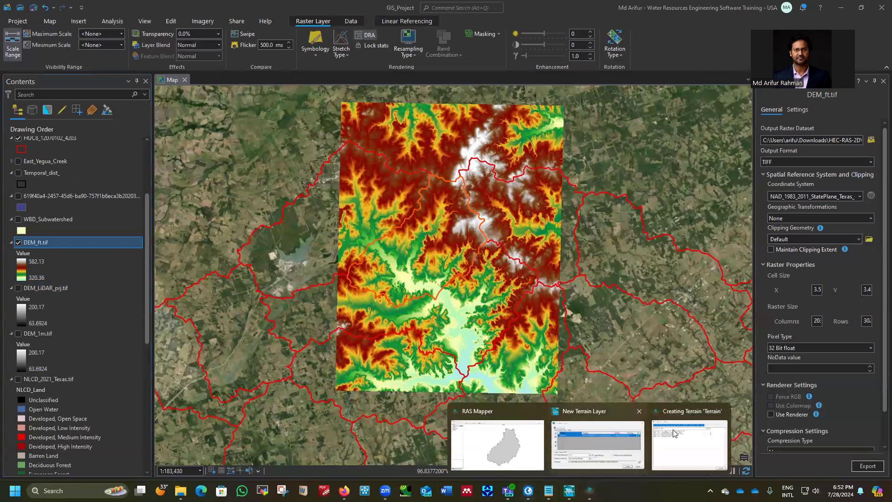
{"action": "left_click", "coordinate": [677, 449]}
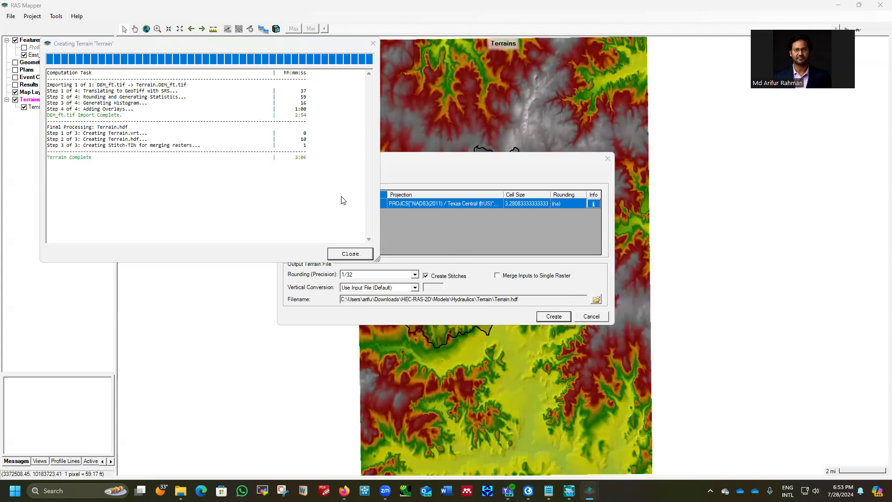
{"action": "left_click", "coordinate": [351, 255]}
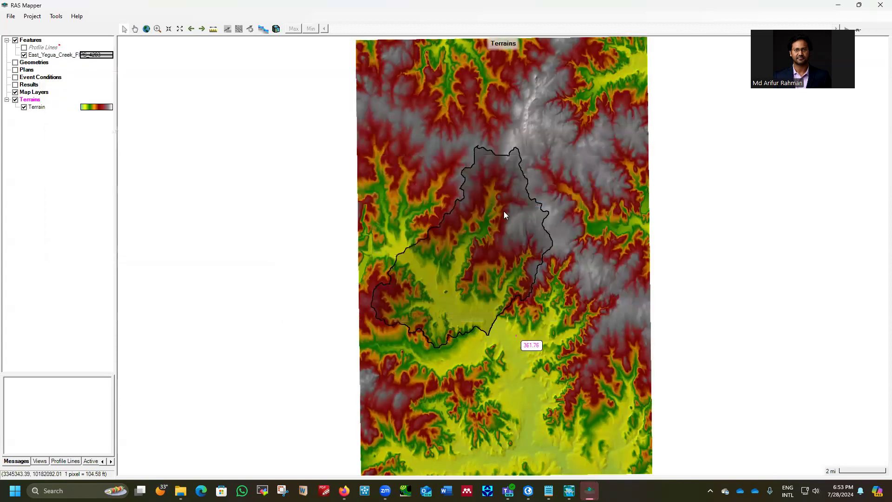
- In the Terrain layer properties, make the legend update with the view and set the hillshade Z factor to 10
{"action": "right_click", "coordinate": [41, 107]}
{"action": "left_click", "coordinate": [84, 115]}
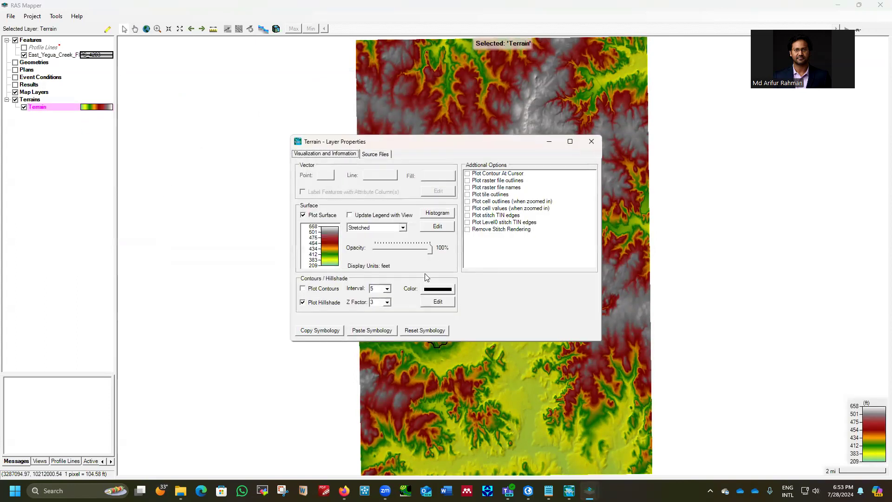
{"action": "left_click", "coordinate": [350, 215]}
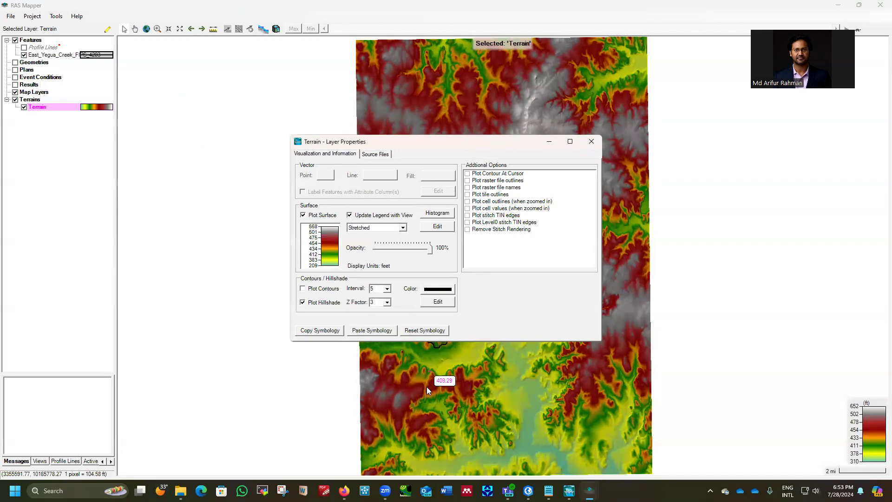
{"action": "scroll", "coordinate": [433, 388], "scroll_direction": "up", "scroll_amount": 2}
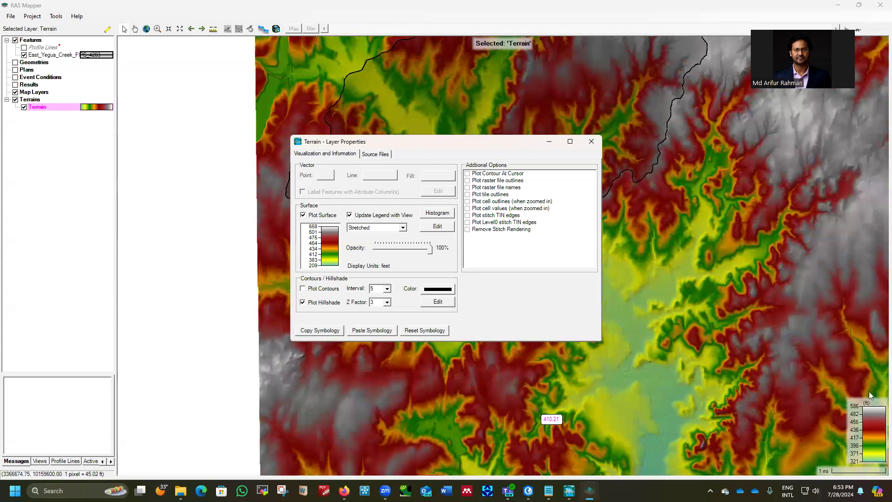
{"action": "scroll", "coordinate": [635, 306], "scroll_direction": "up", "scroll_amount": 2}
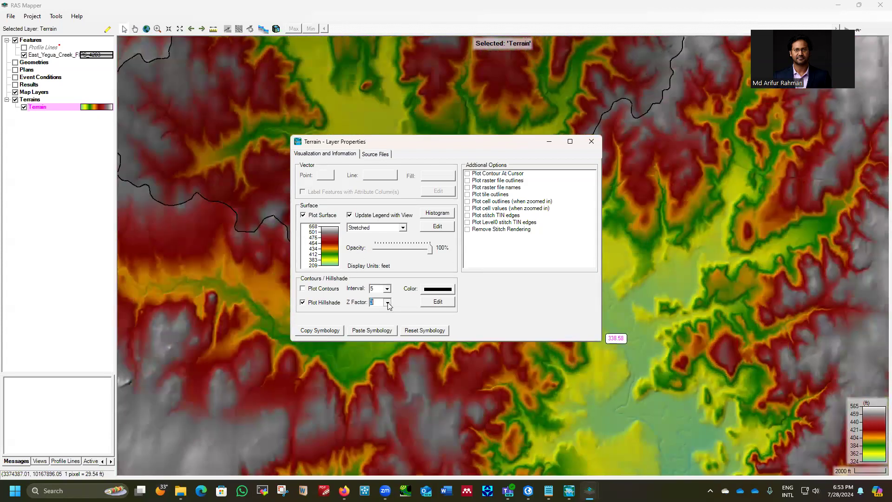
{"action": "left_click", "coordinate": [387, 302]}
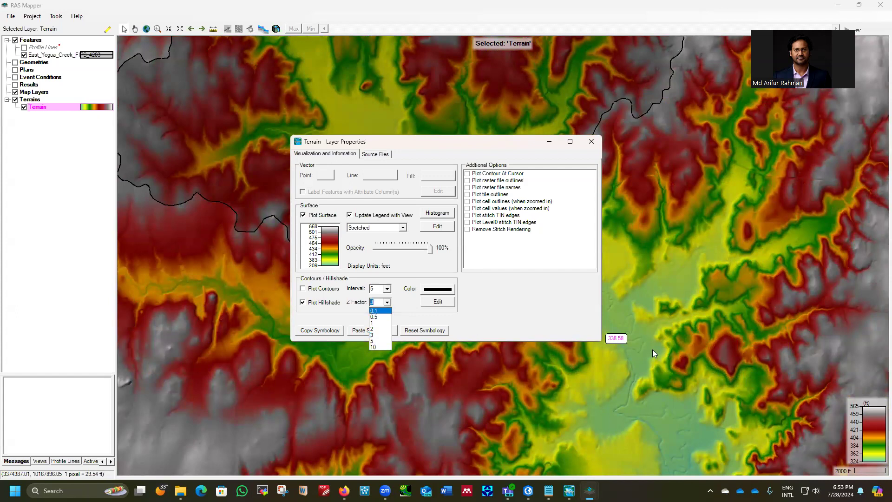
{"action": "left_click", "coordinate": [374, 348]}
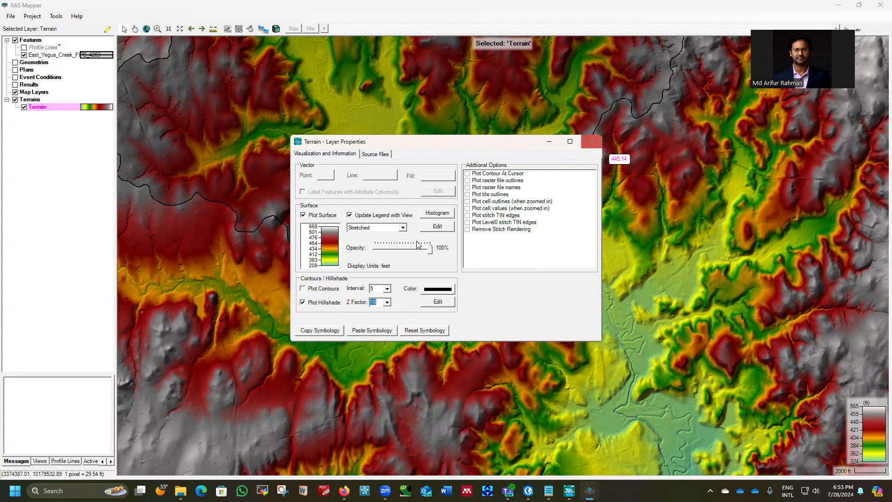
- Try plotting contours at an interval of 5 on the terrain, and turn contour plotting off again
{"action": "left_click", "coordinate": [302, 288]}
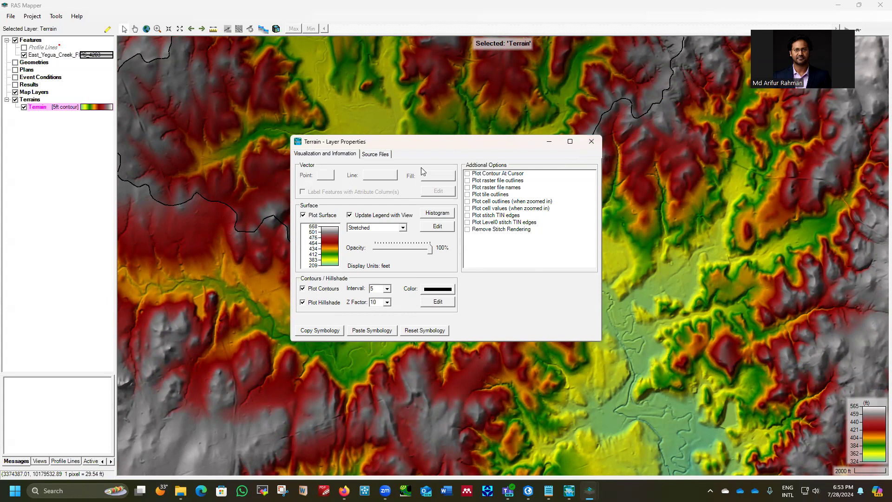
{"action": "scroll", "coordinate": [550, 220], "scroll_direction": "down", "scroll_amount": 2}
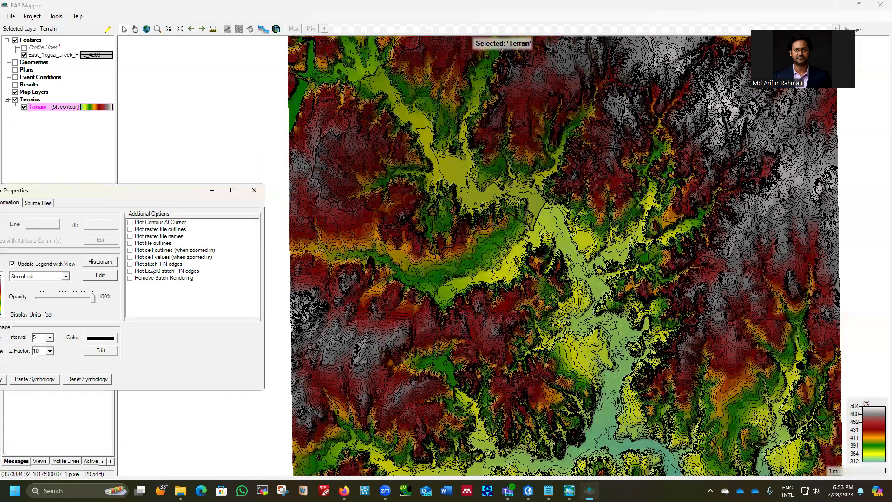
{"action": "left_click", "coordinate": [198, 287]}
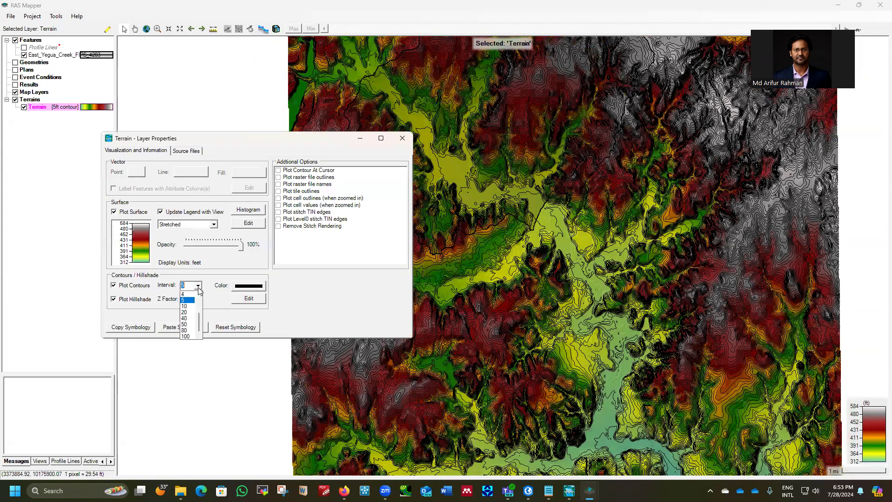
{"action": "left_click", "coordinate": [114, 286]}
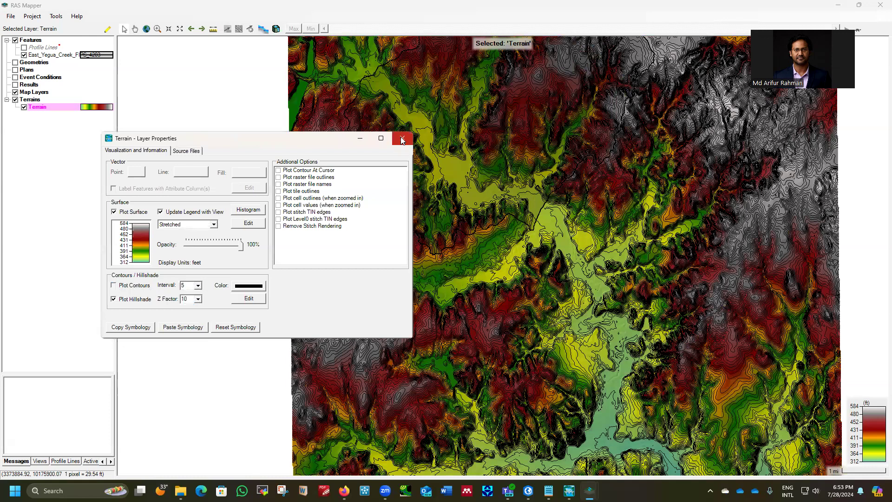
- Close the layer properties and examine the hillshaded terrain inside and around the East Yegua Creek watershed boundary
{"action": "left_click", "coordinate": [402, 138]}
{"action": "scroll", "coordinate": [525, 227], "scroll_direction": "down", "scroll_amount": 1}
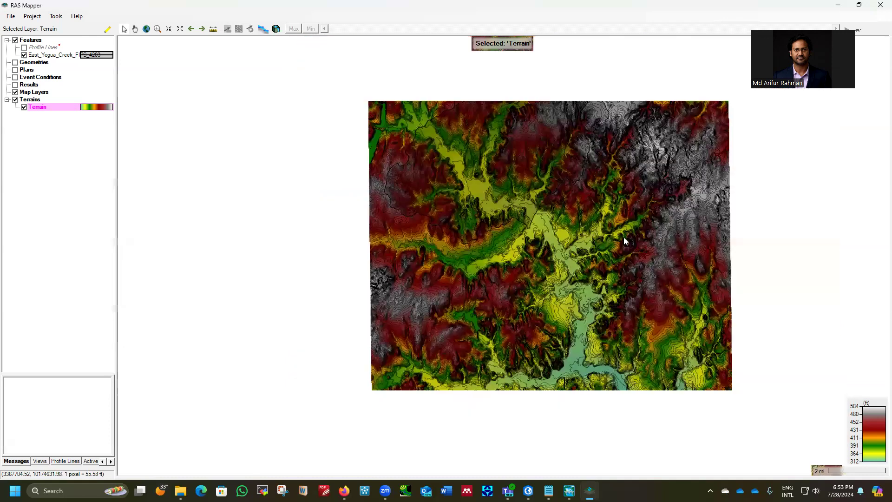
{"action": "scroll", "coordinate": [624, 237], "scroll_direction": "up", "scroll_amount": 1}
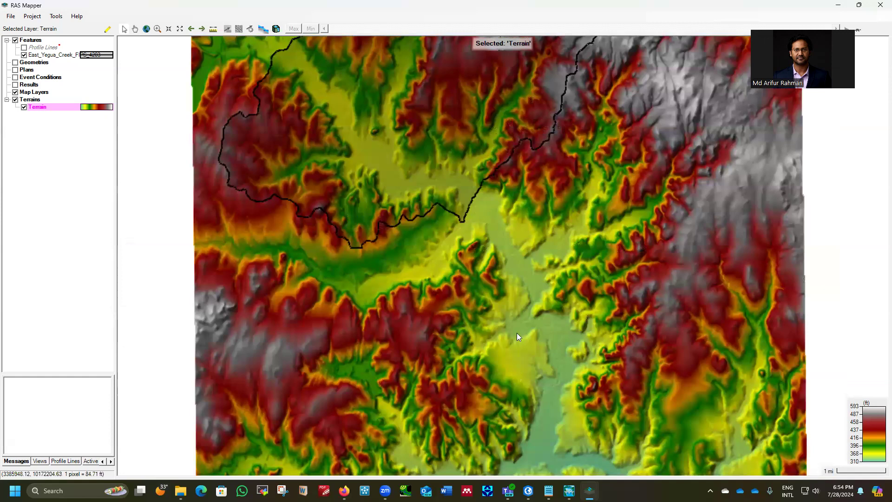
{"action": "scroll", "coordinate": [517, 333], "scroll_direction": "down", "scroll_amount": 1}
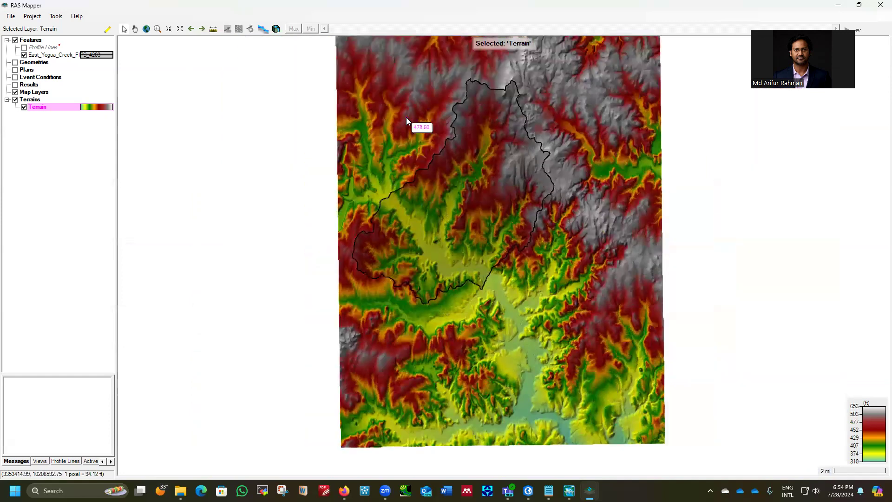
{"action": "scroll", "coordinate": [406, 120], "scroll_direction": "up", "scroll_amount": 1}
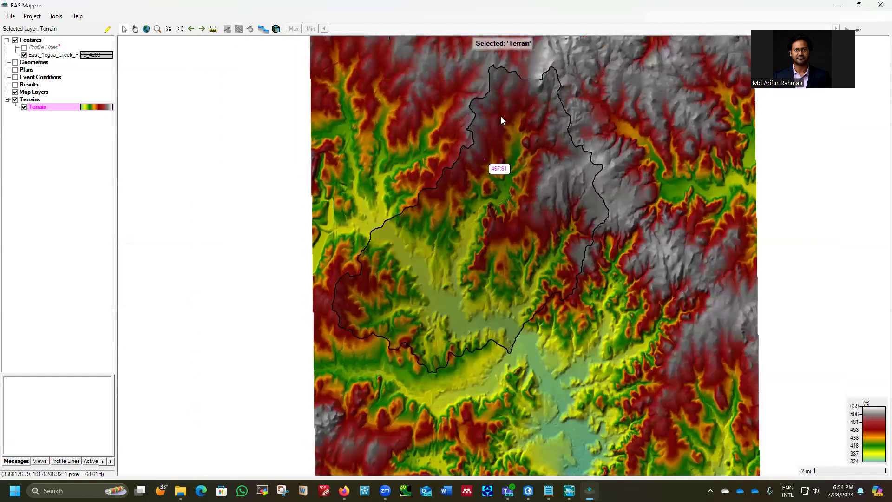
{"action": "scroll", "coordinate": [586, 135], "scroll_direction": "up", "scroll_amount": 1}
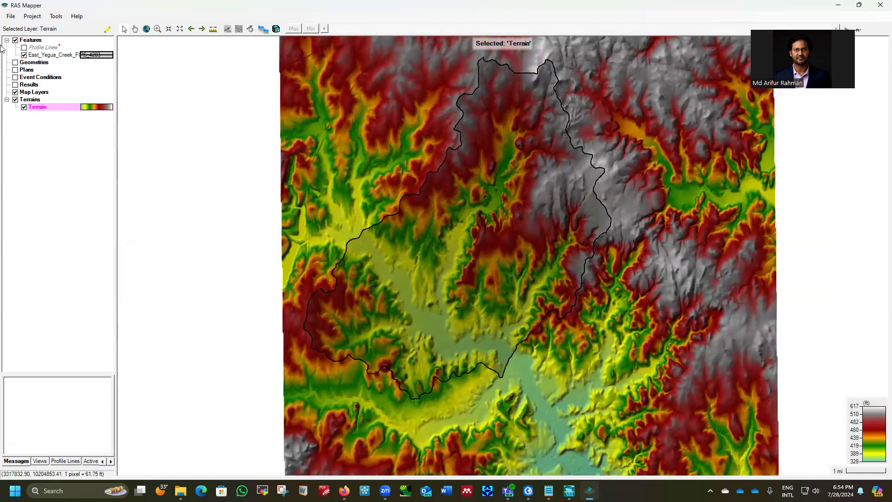
- Save the current RAS Mapper work, check the East_Yegua_Creek project in the HEC-RAS main window and return to RAS Mapper
{"action": "left_click", "coordinate": [10, 16]}
{"action": "left_click", "coordinate": [26, 37]}
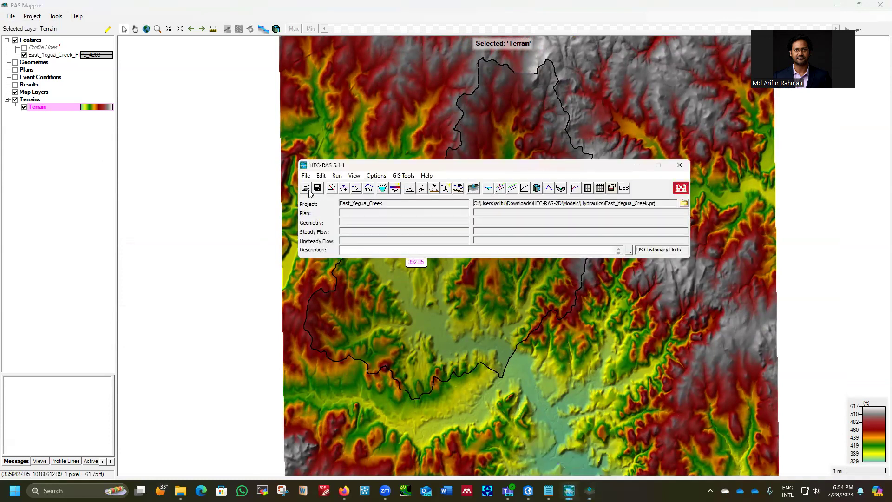
{"action": "left_click", "coordinate": [584, 18]}
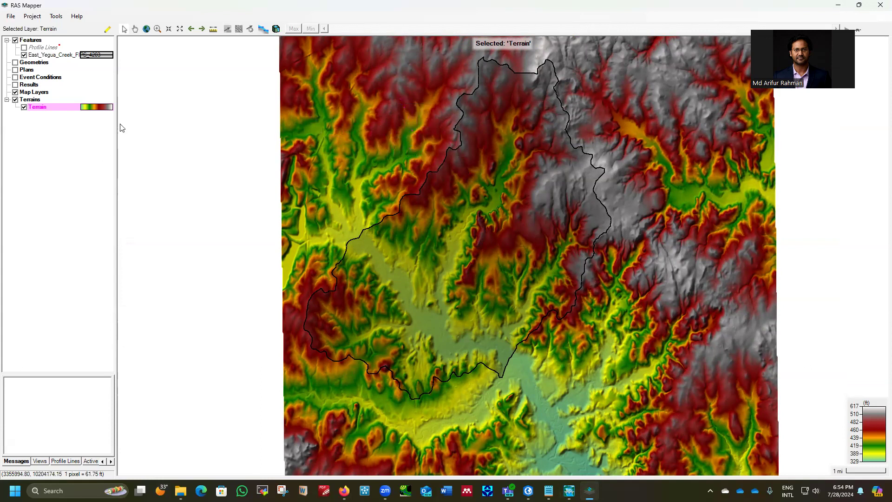
- Start creating a new RAS land cover layer under Map Layers
{"action": "right_click", "coordinate": [29, 93]}
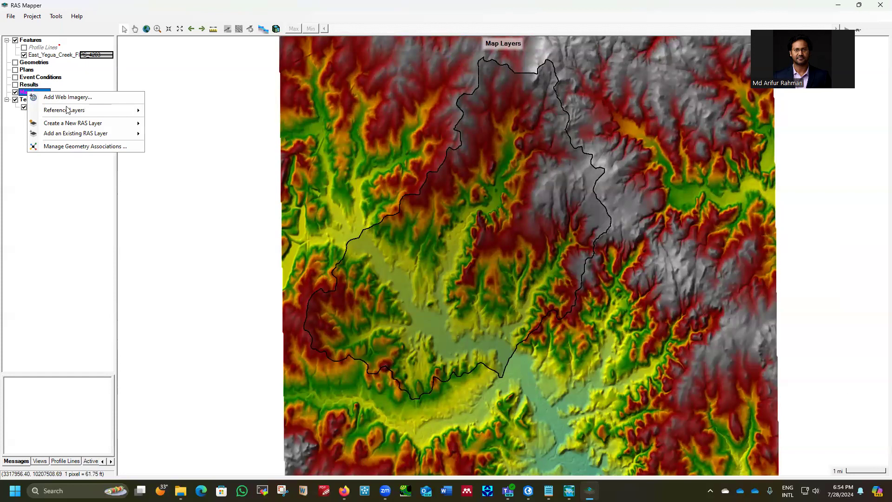
{"action": "mouse_move", "coordinate": [77, 126]}
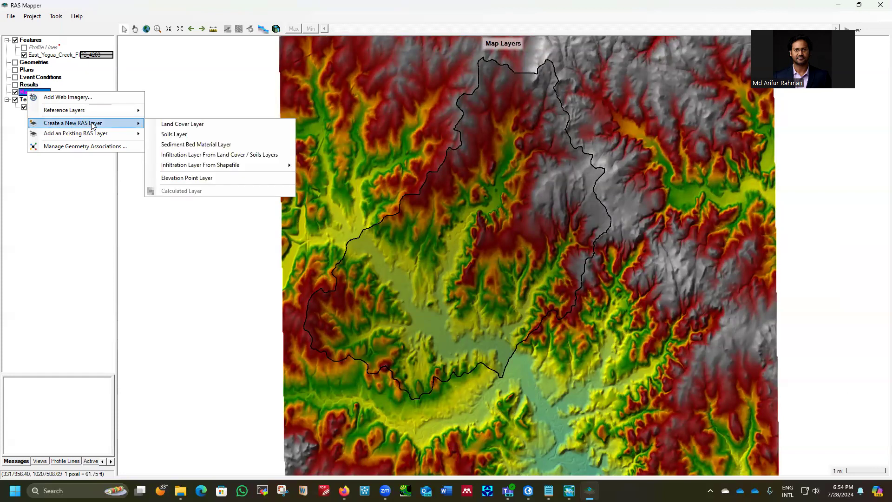
{"action": "left_click", "coordinate": [189, 125]}
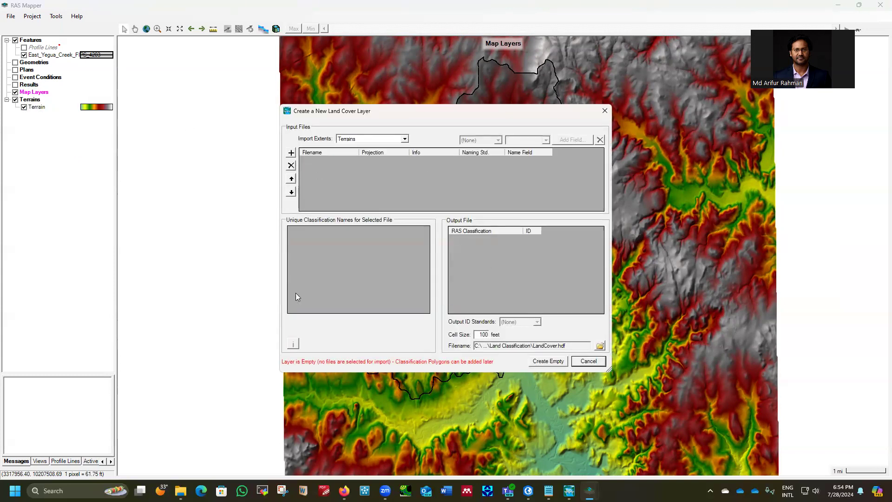
- Switch to ArcGIS Pro, display NLCD_2021_Texas.tif and examine its land cover extent around the subwatershed boundaries
{"action": "left_click", "coordinate": [528, 490]}
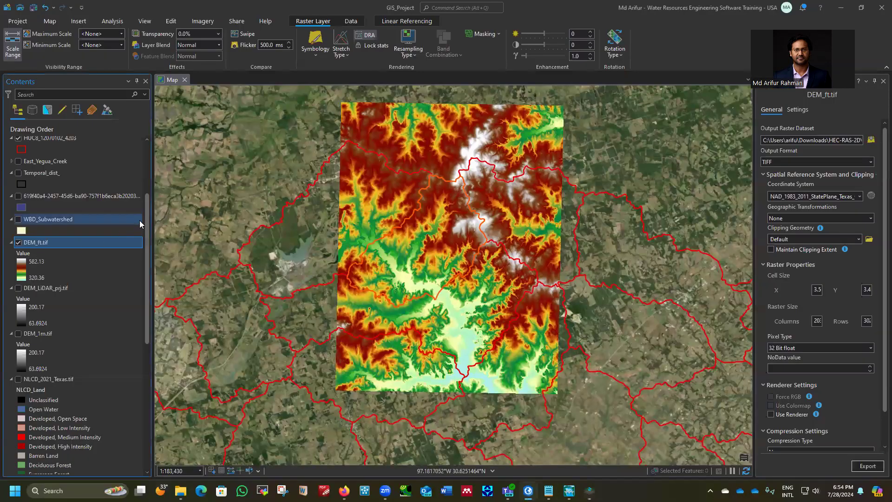
{"action": "scroll", "coordinate": [138, 280], "scroll_direction": "down", "scroll_amount": 4}
{"action": "left_click", "coordinate": [18, 269]}
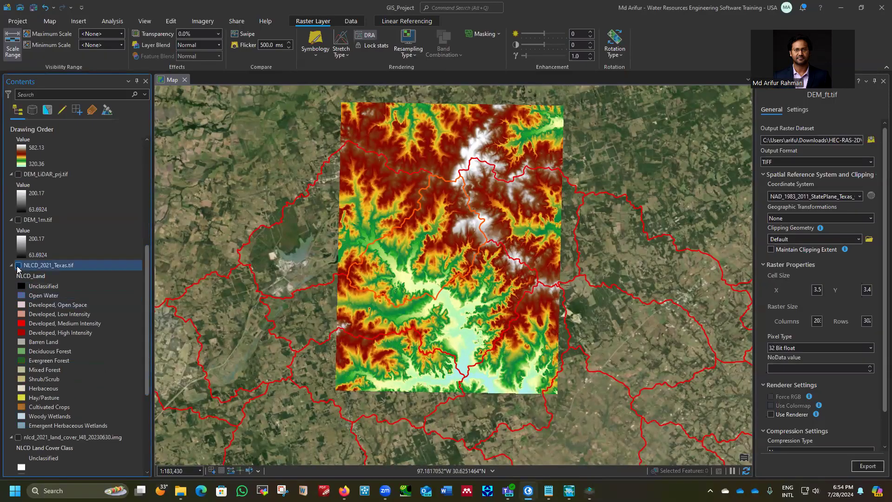
{"action": "left_click", "coordinate": [18, 266]}
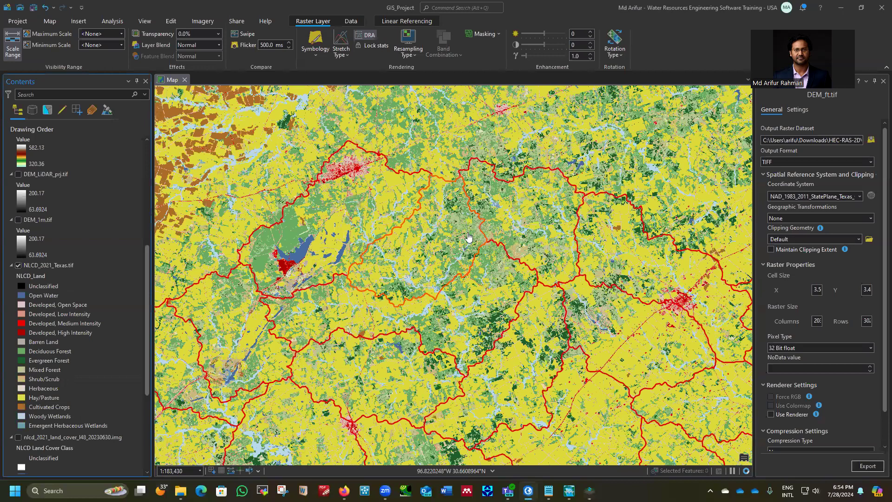
{"action": "scroll", "coordinate": [469, 238], "scroll_direction": "down", "scroll_amount": 5}
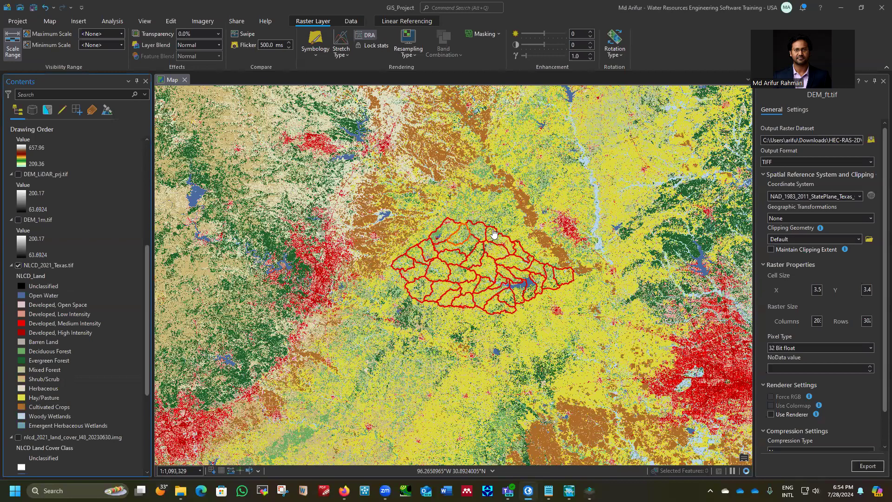
{"action": "scroll", "coordinate": [492, 232], "scroll_direction": "up", "scroll_amount": 1}
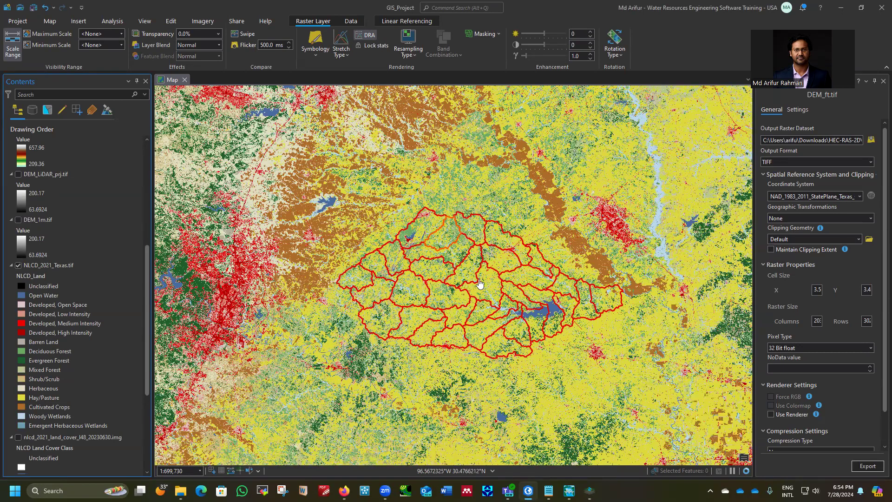
{"action": "scroll", "coordinate": [497, 308], "scroll_direction": "up", "scroll_amount": 2}
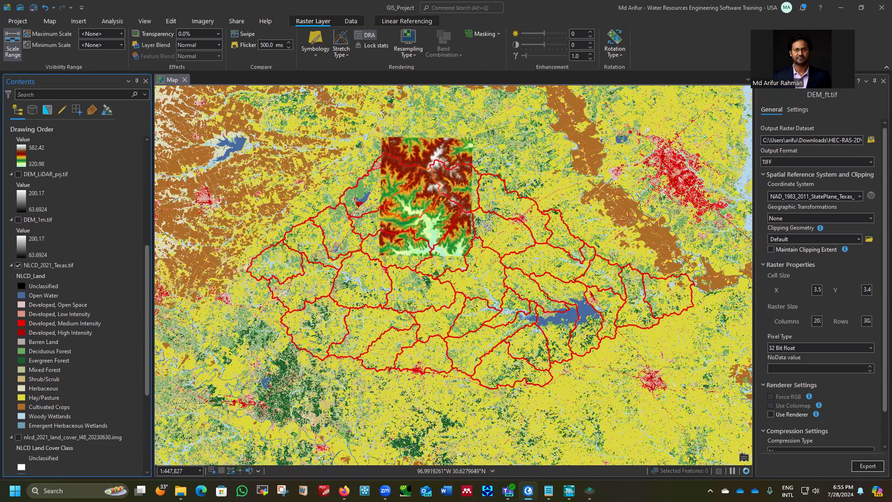
- Switch back to RAS Mapper and add NLCD_2021_Texas.tif from HEC-RAS-2D\GIS_Files\Raster as the land cover input file
{"action": "key", "text": "alt+Tab"}
{"action": "left_click", "coordinate": [291, 153]}
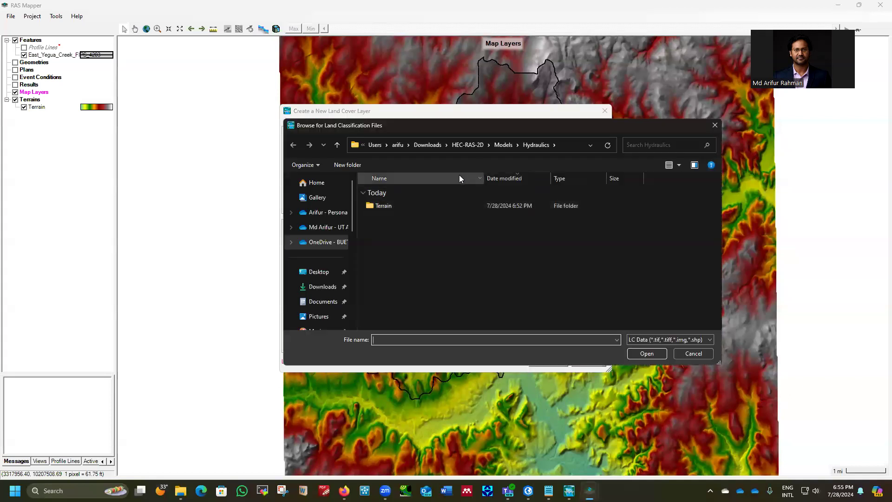
{"action": "left_click", "coordinate": [432, 145]}
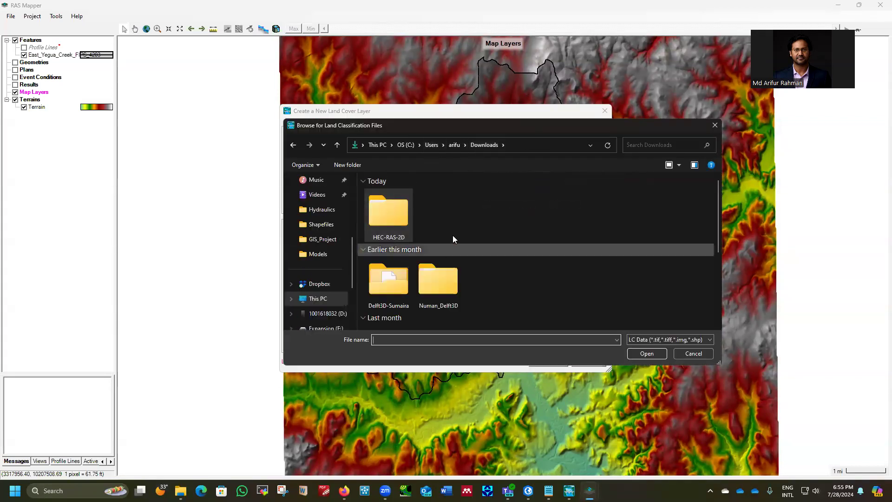
{"action": "double_click", "coordinate": [394, 212]}
{"action": "double_click", "coordinate": [394, 232]}
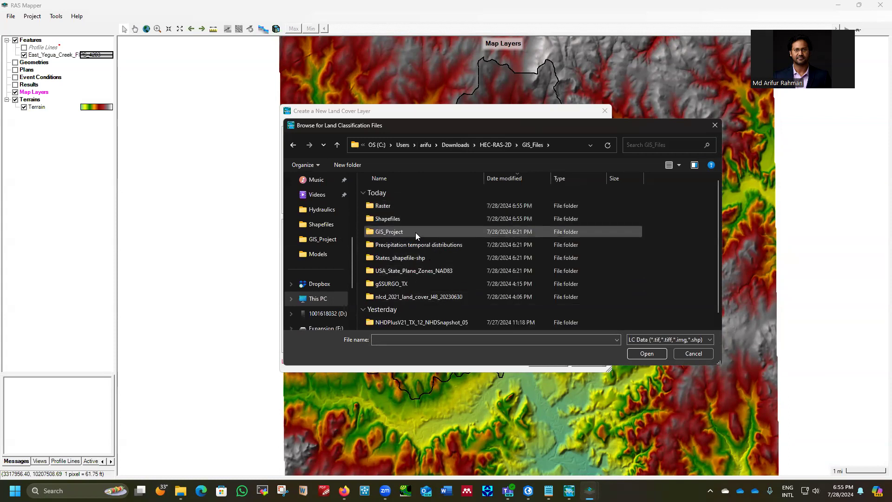
{"action": "double_click", "coordinate": [387, 205]}
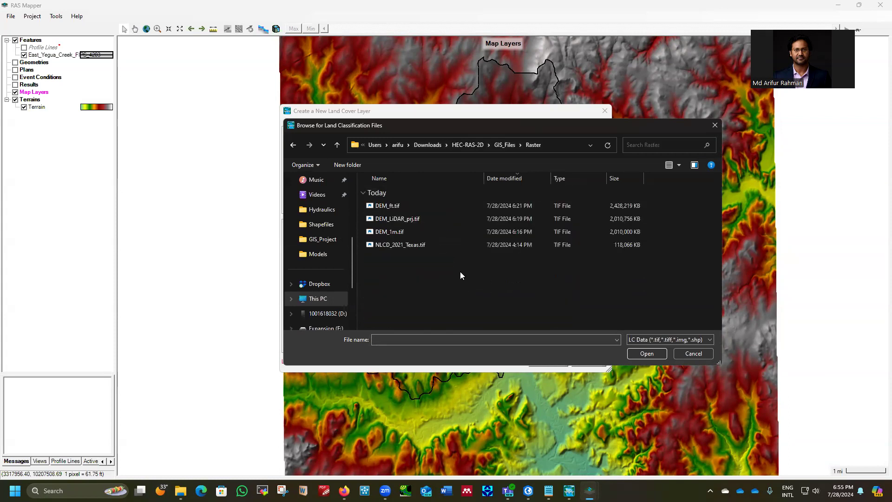
{"action": "left_click", "coordinate": [396, 249]}
{"action": "left_click", "coordinate": [646, 354]}
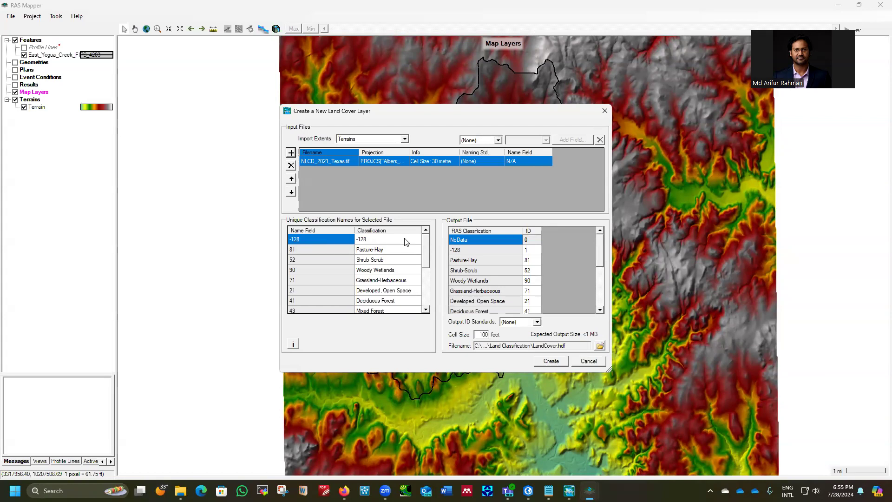
- Apply the NLCD 2016 naming standard to NLCD_2021_Texas.tif and check the resulting RAS classifications
{"action": "left_click", "coordinate": [498, 141]}
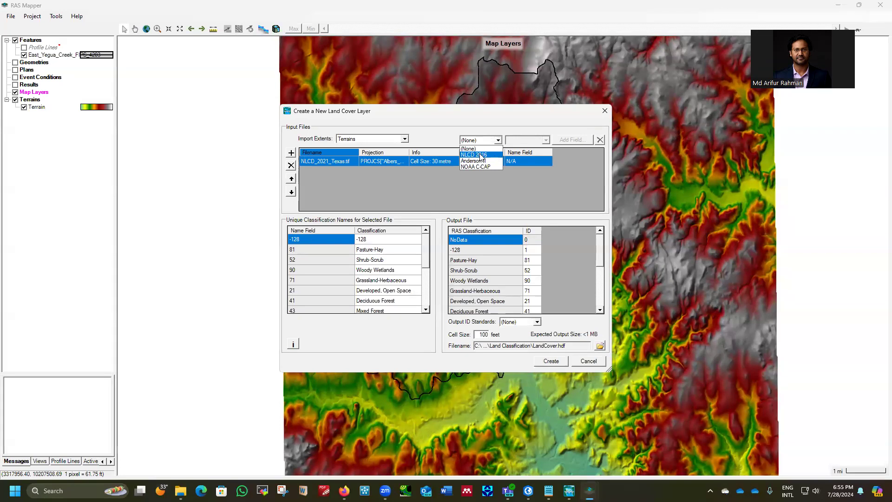
{"action": "left_click", "coordinate": [480, 156]}
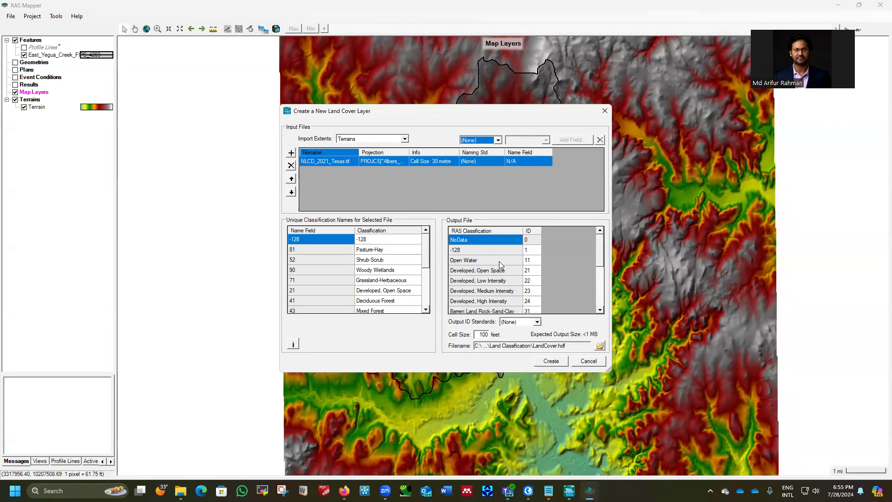
{"action": "scroll", "coordinate": [500, 264], "scroll_direction": "down", "scroll_amount": 3}
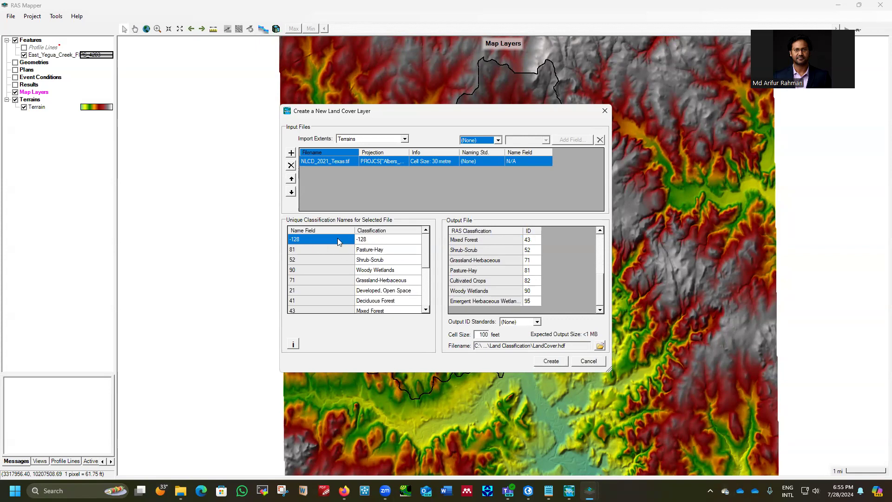
{"action": "scroll", "coordinate": [394, 254], "scroll_direction": "down", "scroll_amount": 3}
{"action": "scroll", "coordinate": [393, 254], "scroll_direction": "up", "scroll_amount": 5}
- Try the NOAA C-CAP and Anderson II naming standards on NLCD_2021_Texas.tif
{"action": "left_click", "coordinate": [474, 141]}
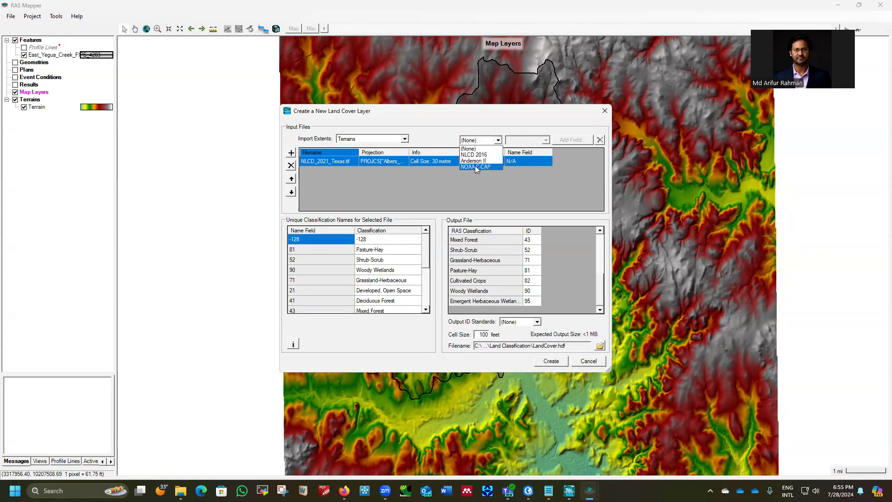
{"action": "left_click", "coordinate": [475, 148]}
{"action": "left_click", "coordinate": [498, 141]}
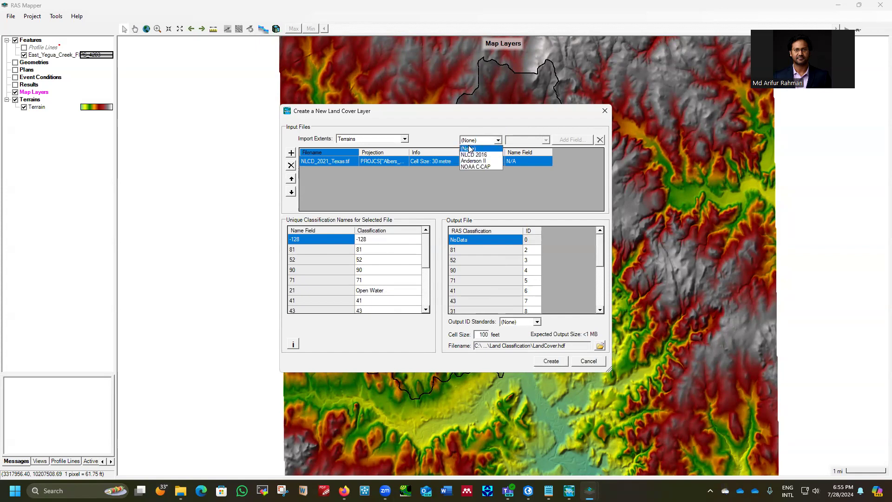
{"action": "left_click", "coordinate": [473, 149]}
{"action": "left_click", "coordinate": [477, 141]}
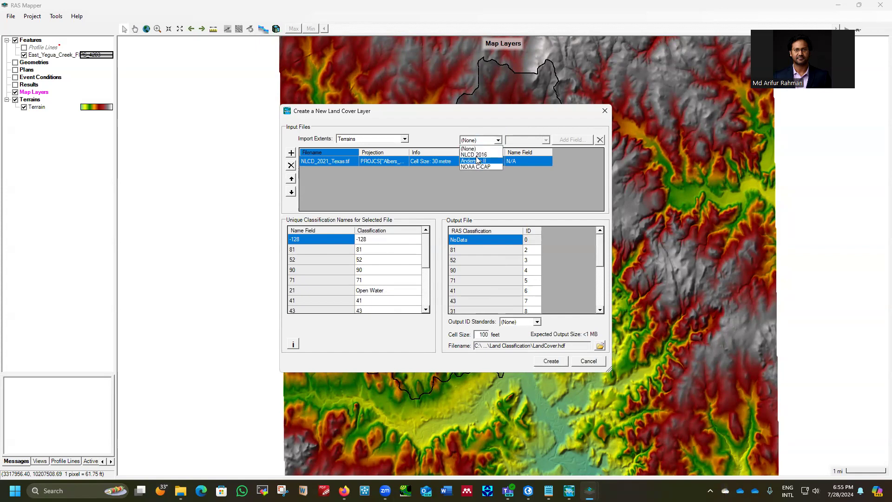
{"action": "left_click", "coordinate": [474, 161]}
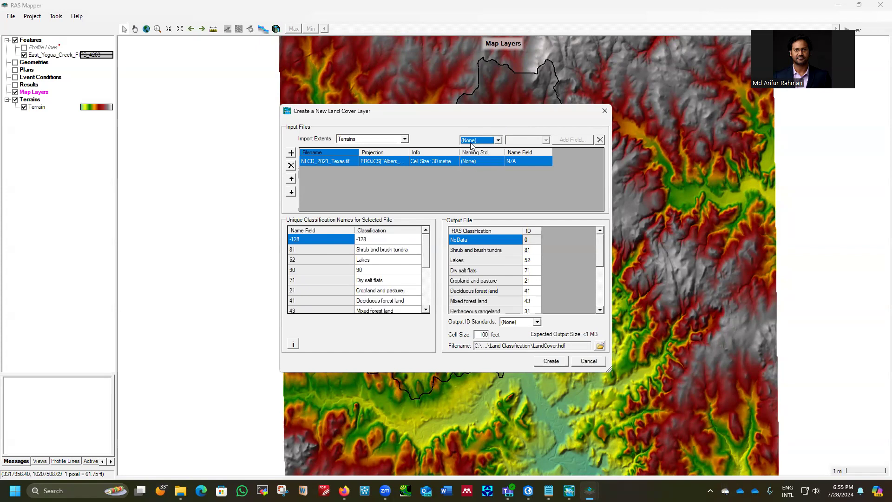
- Reapply the NLCD 2016 naming standard to the raster and review its input classification names and output IDs
{"action": "left_click", "coordinate": [478, 140]}
{"action": "left_click", "coordinate": [471, 155]}
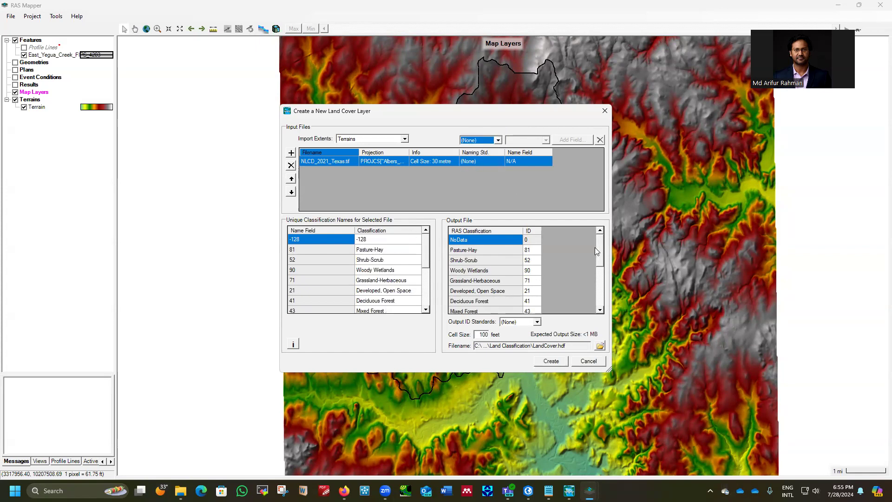
{"action": "mouse_move", "coordinate": [600, 248]}
{"action": "left_mouse_down"}
{"action": "mouse_move", "coordinate": [591, 302]}
{"action": "mouse_move", "coordinate": [601, 247]}
{"action": "left_mouse_up"}
{"action": "scroll", "coordinate": [487, 257], "scroll_direction": "down", "scroll_amount": 3}
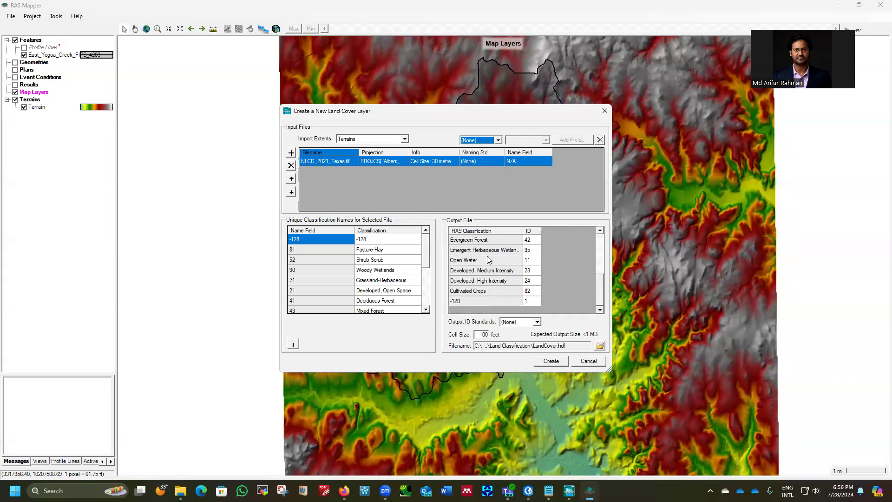
{"action": "scroll", "coordinate": [488, 259], "scroll_direction": "up", "scroll_amount": 3}
{"action": "scroll", "coordinate": [403, 251], "scroll_direction": "down", "scroll_amount": 2}
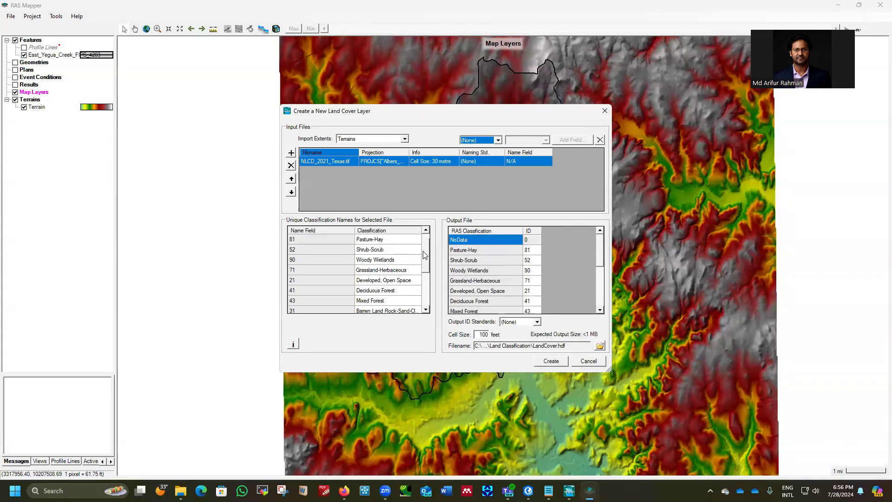
{"action": "scroll", "coordinate": [403, 251], "scroll_direction": "up", "scroll_amount": 2}
{"action": "scroll", "coordinate": [373, 241], "scroll_direction": "down", "scroll_amount": 3}
{"action": "scroll", "coordinate": [372, 241], "scroll_direction": "up", "scroll_amount": 3}
- Rename the classification of input value -128 to NoData and review the output classification list
{"action": "left_click", "coordinate": [370, 240]}
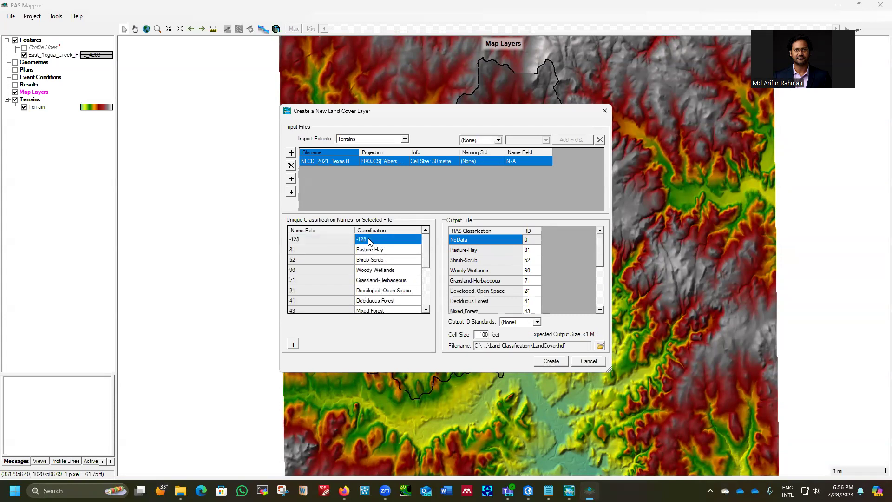
{"action": "type", "text": "NoData"}
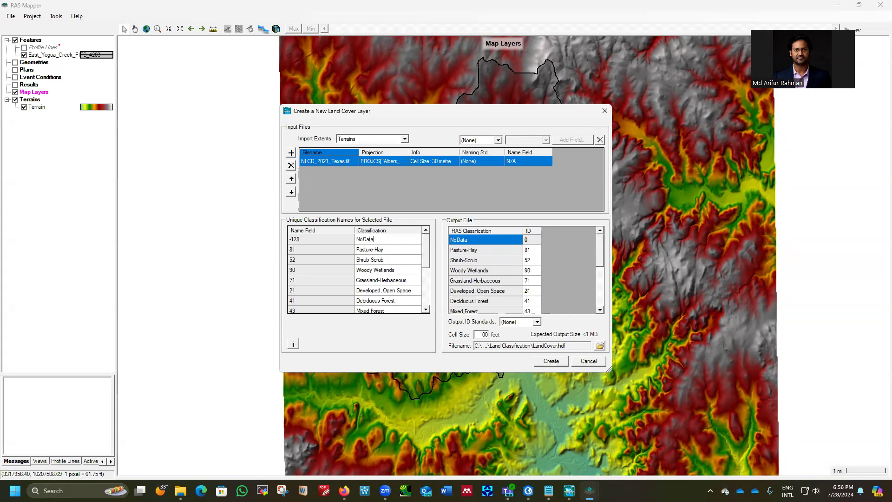
{"action": "left_click", "coordinate": [404, 254]}
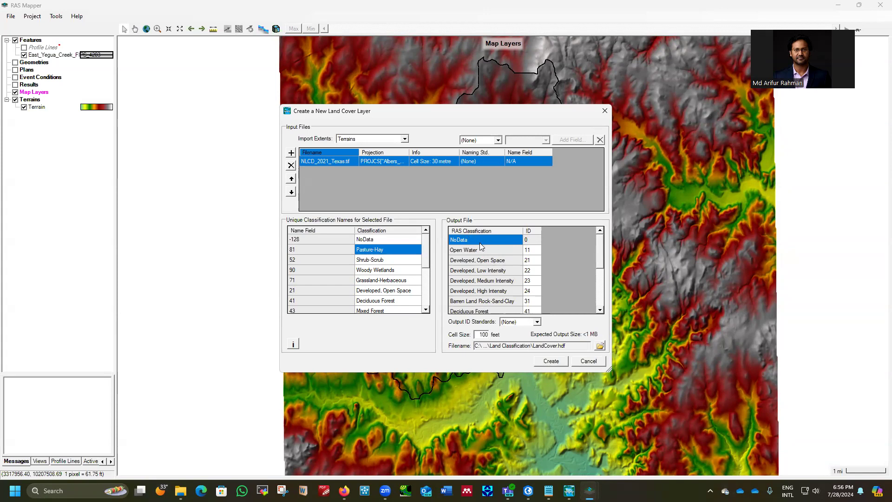
{"action": "scroll", "coordinate": [486, 251], "scroll_direction": "down", "scroll_amount": 3}
{"action": "scroll", "coordinate": [485, 287], "scroll_direction": "up", "scroll_amount": 3}
{"action": "scroll", "coordinate": [432, 253], "scroll_direction": "down", "scroll_amount": 3}
{"action": "scroll", "coordinate": [431, 240], "scroll_direction": "up", "scroll_amount": 3}
- Set the output cell size to 10 feet, create the land cover layer, and close the compute and layer association windows
{"action": "double_click", "coordinate": [479, 335]}
{"action": "type", "text": "10"}
{"action": "left_click", "coordinate": [547, 365]}
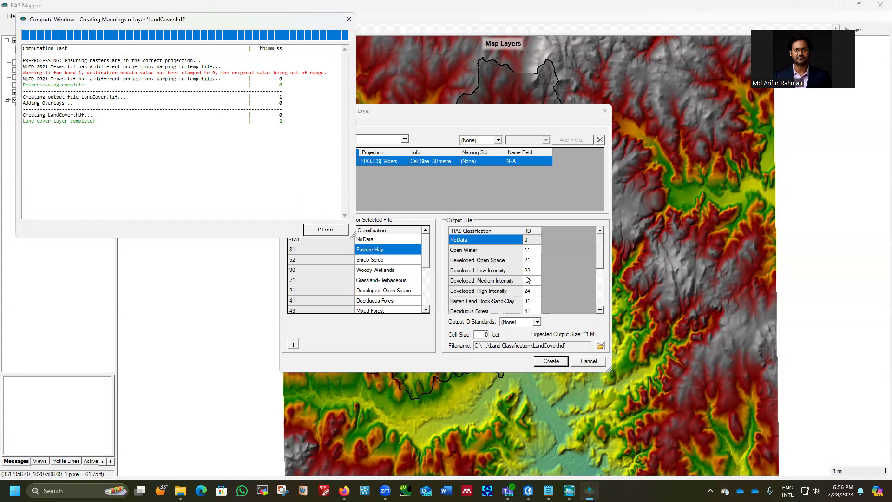
{"action": "left_click", "coordinate": [316, 230]}
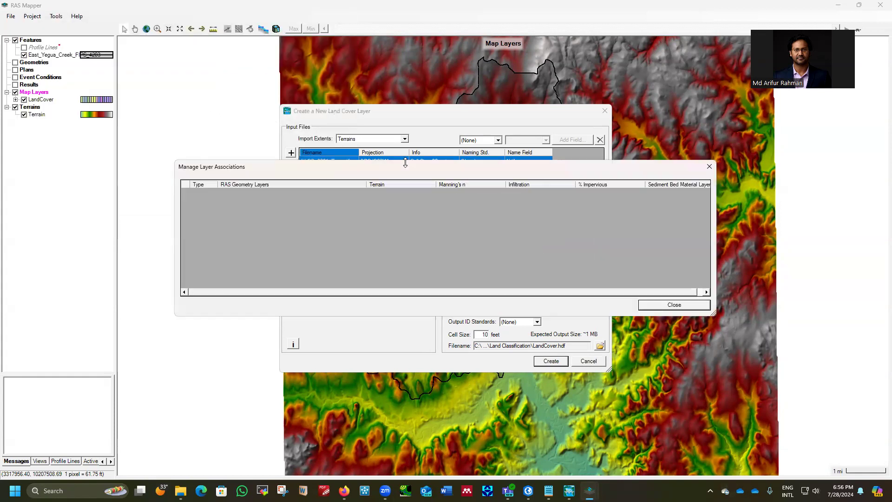
{"action": "left_click", "coordinate": [710, 166]}
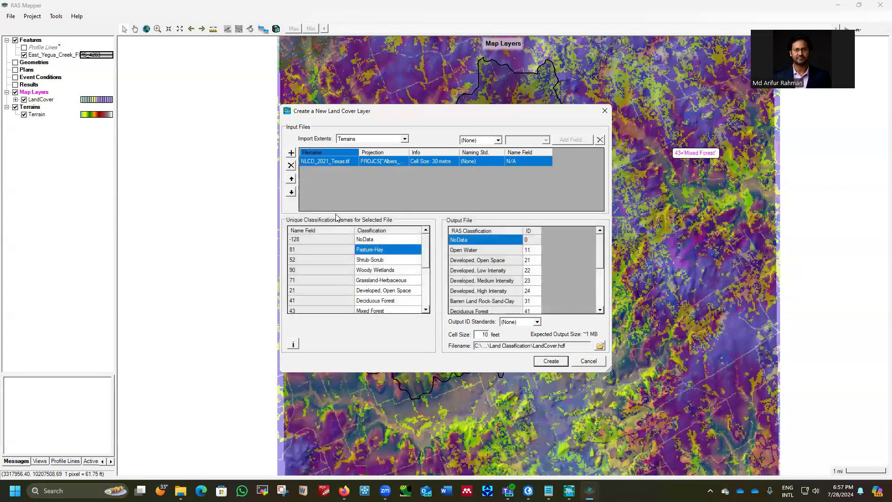
- Hide the Terrain layer and examine the LandCover layer's classes and extent around the watershed boundary
{"action": "scroll", "coordinate": [376, 312], "scroll_direction": "down", "scroll_amount": 3}
{"action": "scroll", "coordinate": [367, 312], "scroll_direction": "down", "scroll_amount": 3}
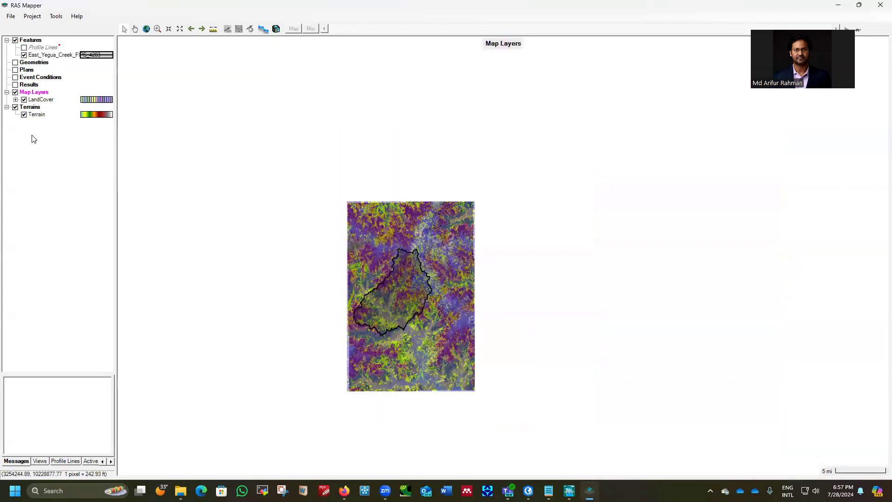
{"action": "left_click", "coordinate": [24, 115]}
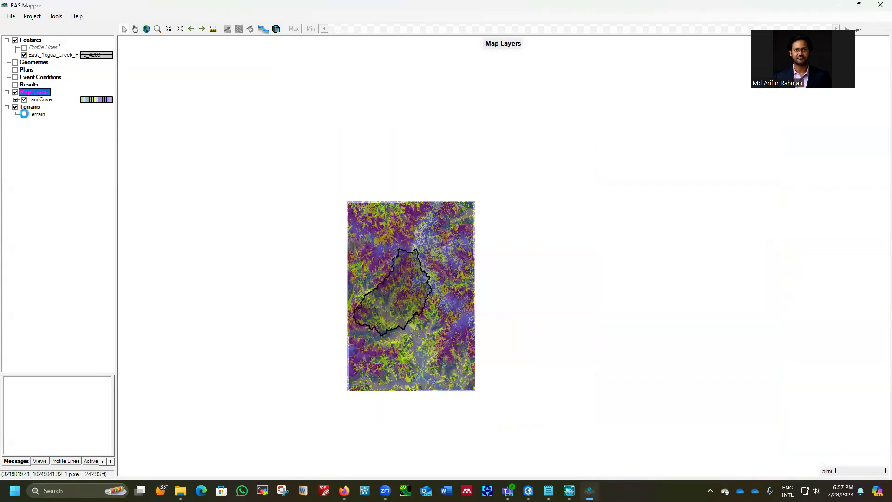
{"action": "scroll", "coordinate": [358, 339], "scroll_direction": "up", "scroll_amount": 1}
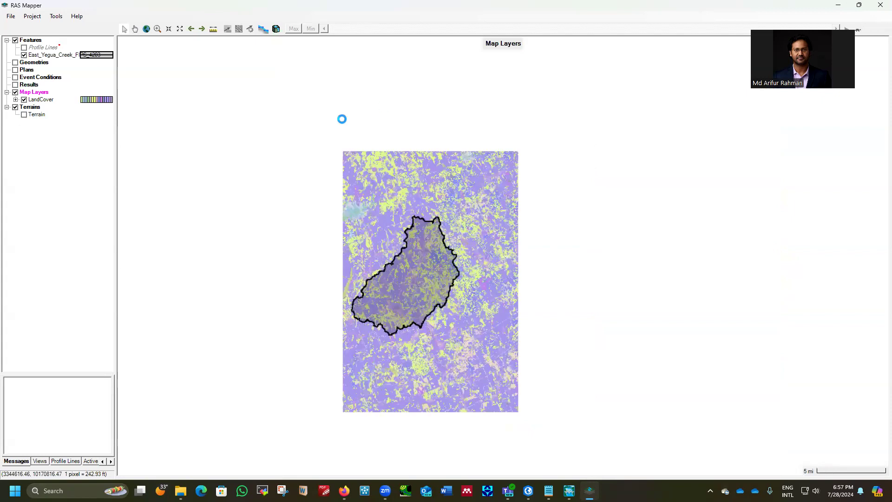
{"action": "scroll", "coordinate": [343, 282], "scroll_direction": "up", "scroll_amount": 2}
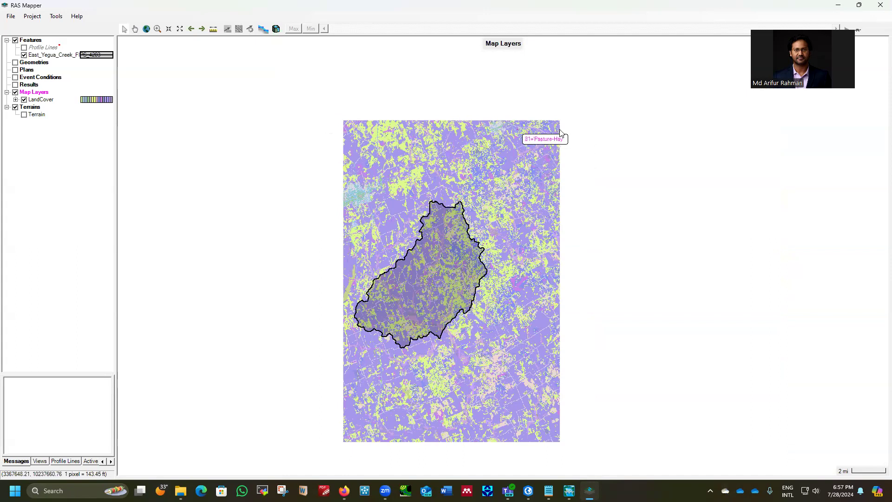
{"action": "scroll", "coordinate": [405, 348], "scroll_direction": "down", "scroll_amount": 1}
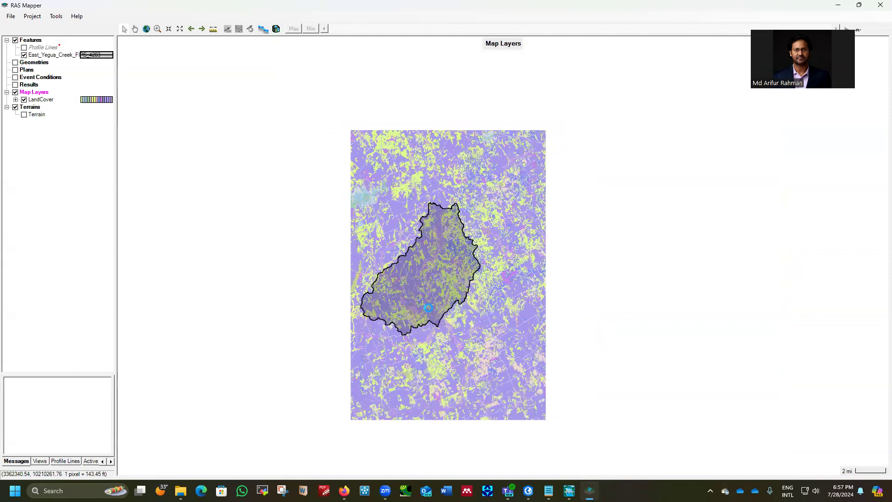
{"action": "scroll", "coordinate": [431, 321], "scroll_direction": "up", "scroll_amount": 1}
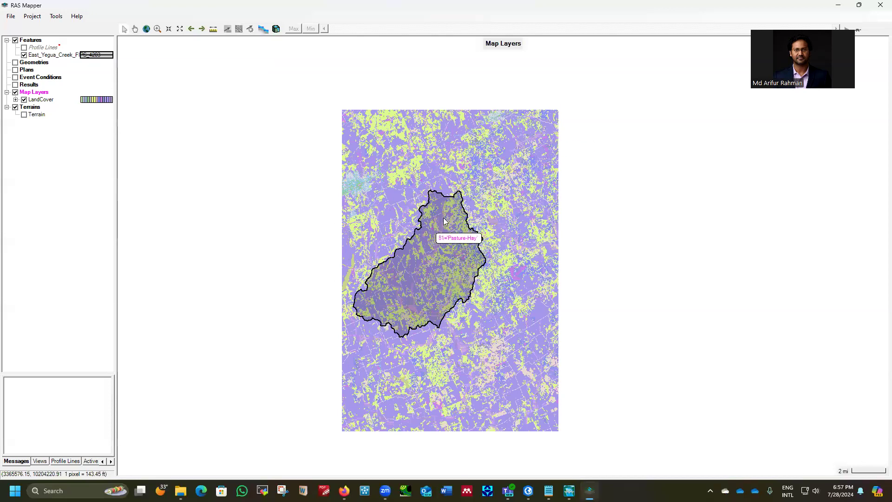
- Compare the Terrain layer on its own with the LandCover overlay, leaving both layers displayed
{"action": "left_click", "coordinate": [24, 100]}
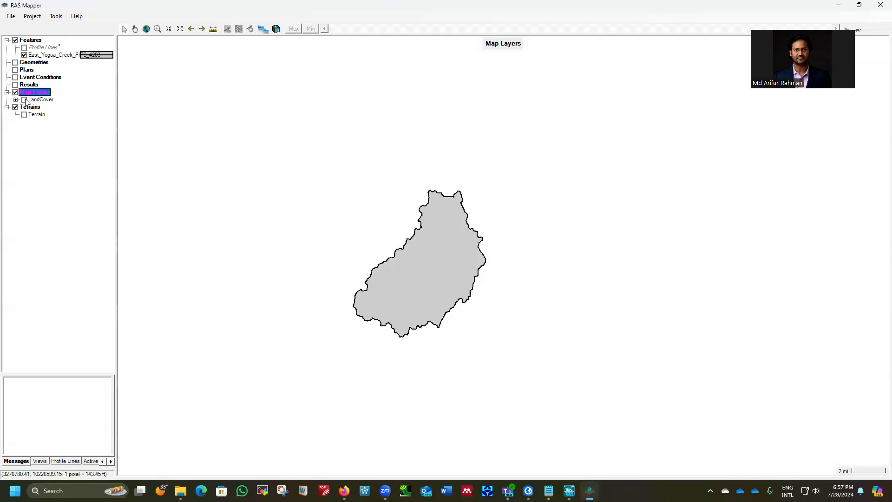
{"action": "left_click", "coordinate": [25, 114]}
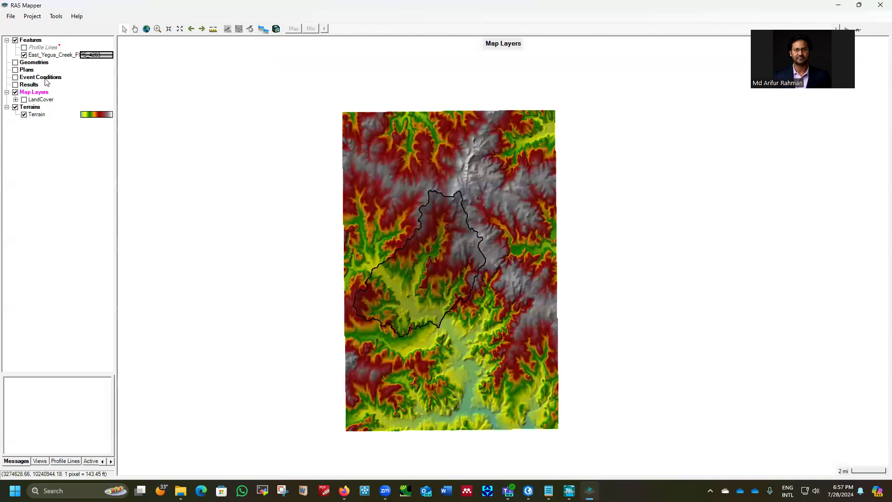
{"action": "left_click", "coordinate": [24, 99]}
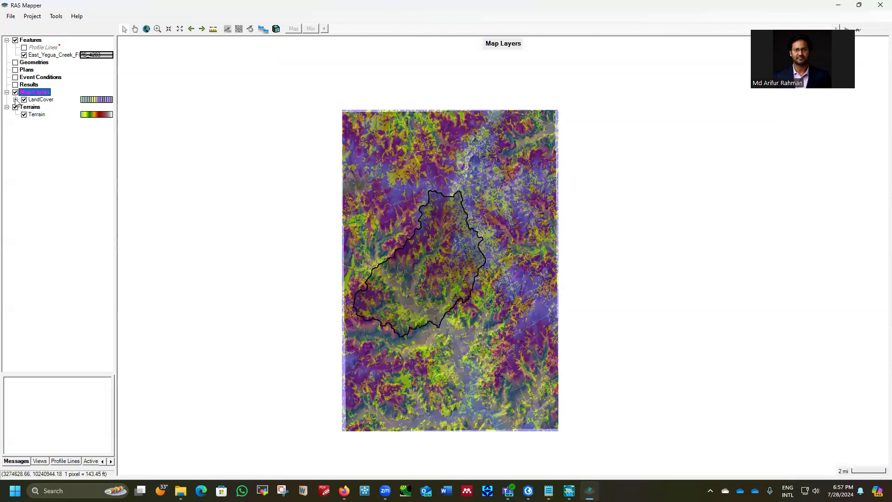
{"action": "left_click", "coordinate": [16, 100]}
{"action": "left_click", "coordinate": [15, 100]}
- Start creating a new RAS soils layer under Map Layers and begin adding its input file
{"action": "right_click", "coordinate": [34, 93]}
{"action": "mouse_move", "coordinate": [115, 124]}
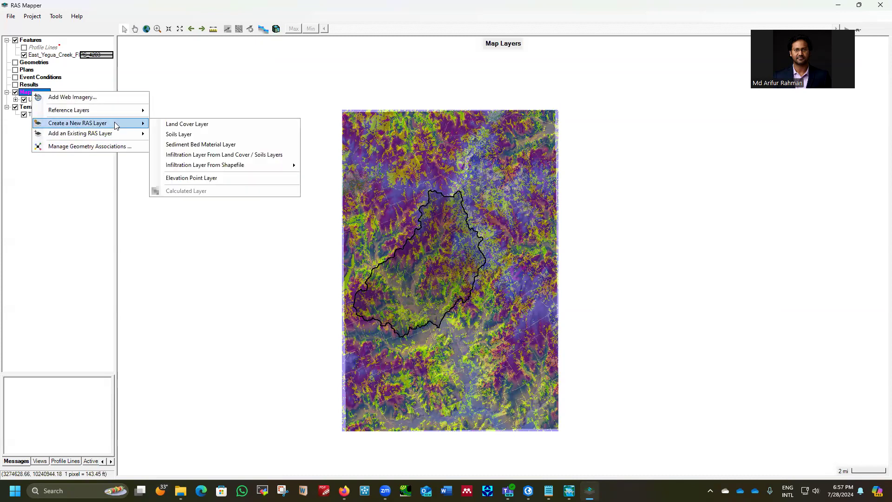
{"action": "left_click", "coordinate": [181, 135]}
{"action": "left_click", "coordinate": [291, 152]}
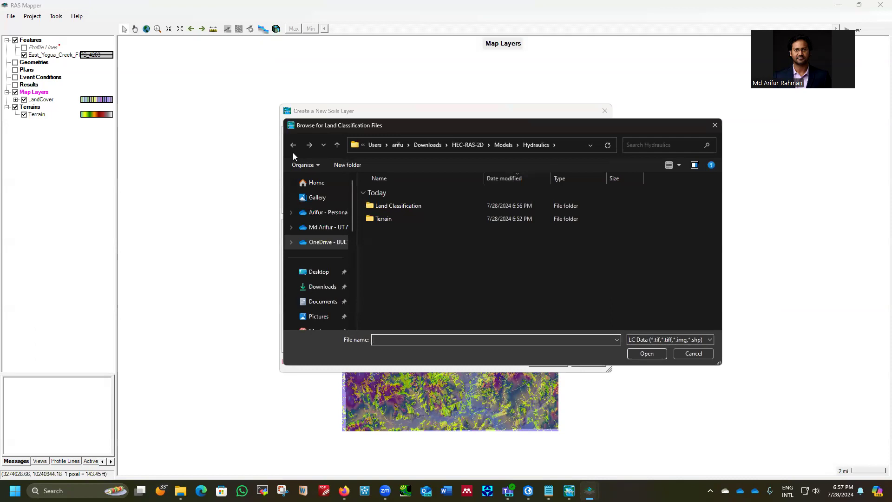
- Browse to HEC-RAS-2D\GIS_Files\gSSURGO_TX\gSSURGO_TX.gdb for the soils input file
{"action": "left_click", "coordinate": [468, 145]}
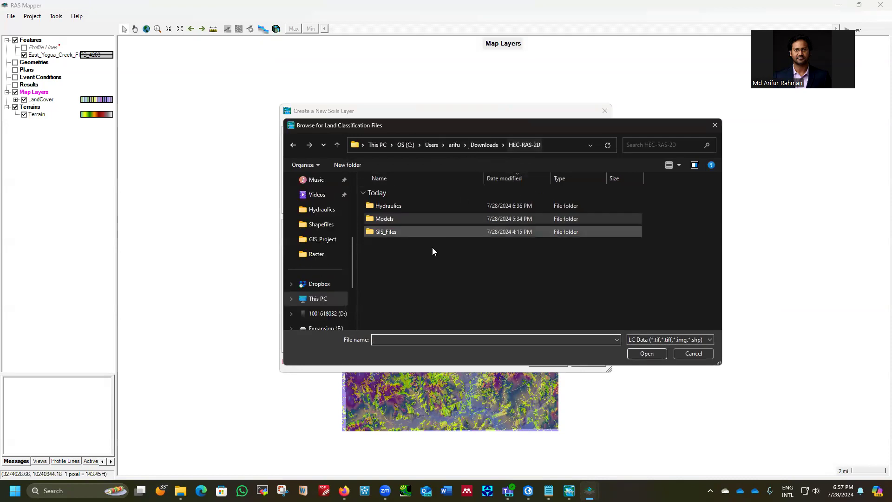
{"action": "double_click", "coordinate": [392, 233]}
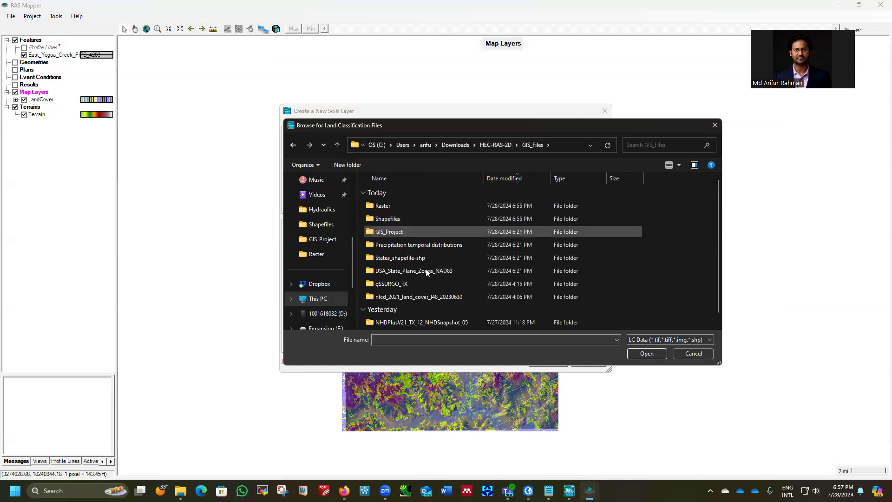
{"action": "double_click", "coordinate": [390, 284]}
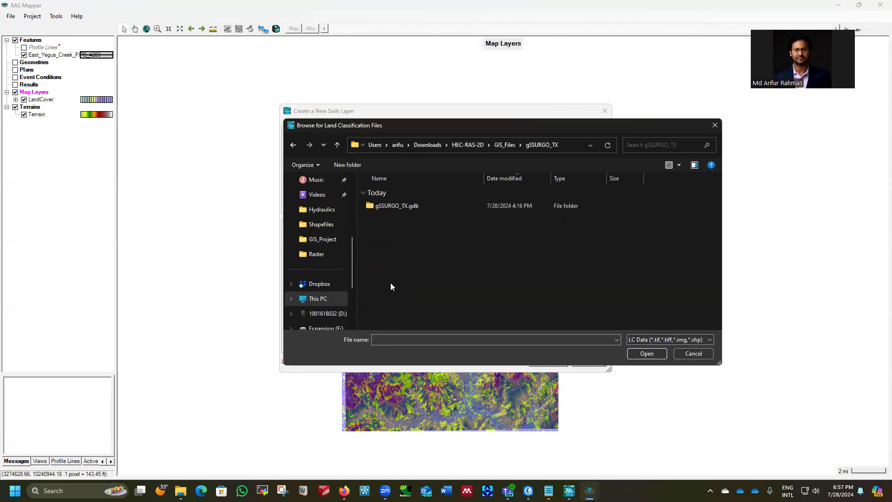
{"action": "left_click", "coordinate": [396, 205]}
{"action": "double_click", "coordinate": [396, 205]}
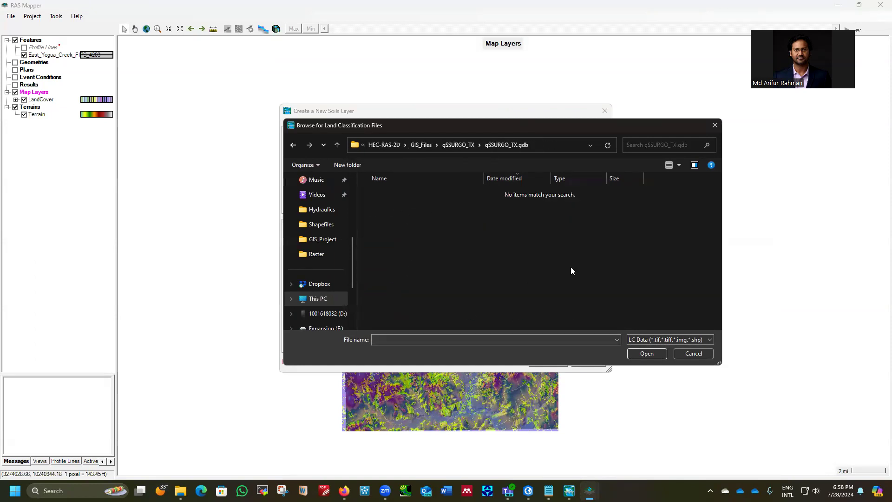
- Look through the files inside gSSURGO_TX.gdb with the file type set to All Files and with it set to GSSURGO
{"action": "left_click", "coordinate": [641, 341]}
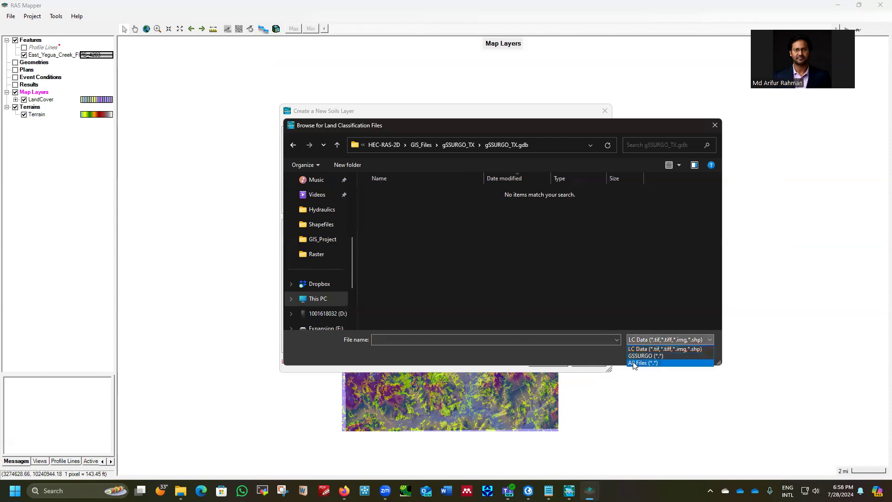
{"action": "left_click", "coordinate": [634, 361]}
{"action": "scroll", "coordinate": [460, 275], "scroll_direction": "down", "scroll_amount": 8}
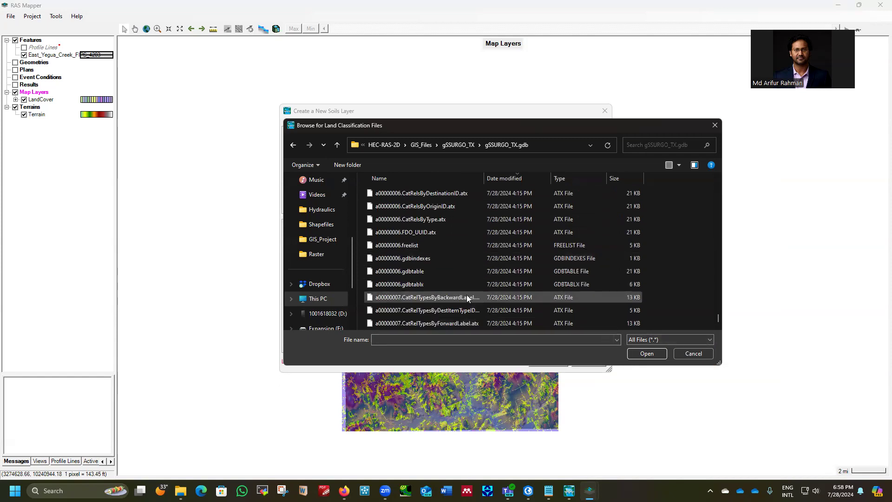
{"action": "scroll", "coordinate": [455, 264], "scroll_direction": "down", "scroll_amount": 10}
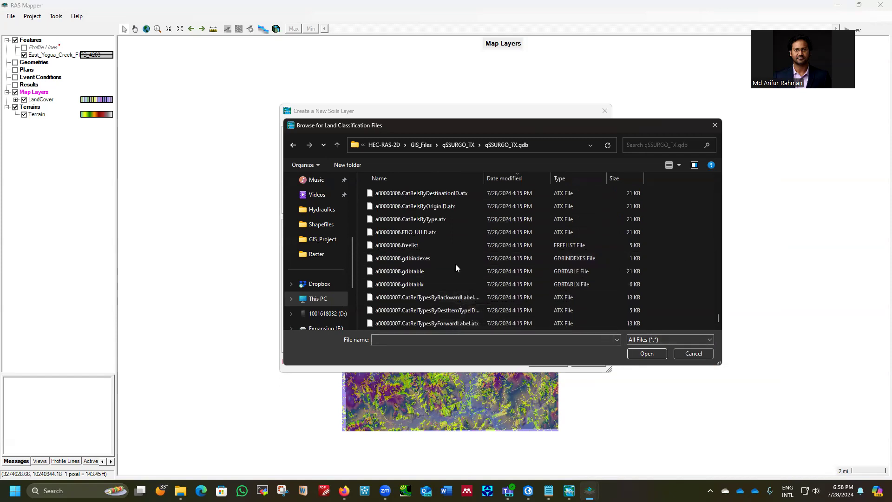
{"action": "scroll", "coordinate": [466, 270], "scroll_direction": "up", "scroll_amount": 15}
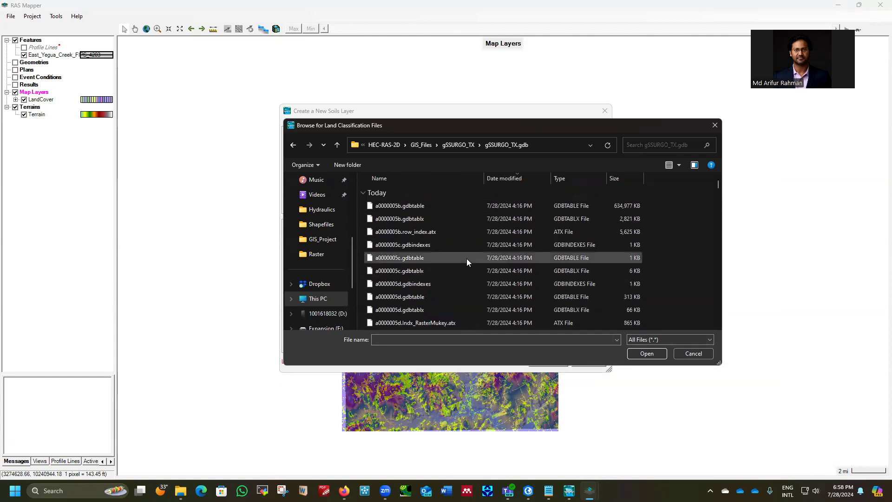
{"action": "scroll", "coordinate": [468, 264], "scroll_direction": "down", "scroll_amount": 10}
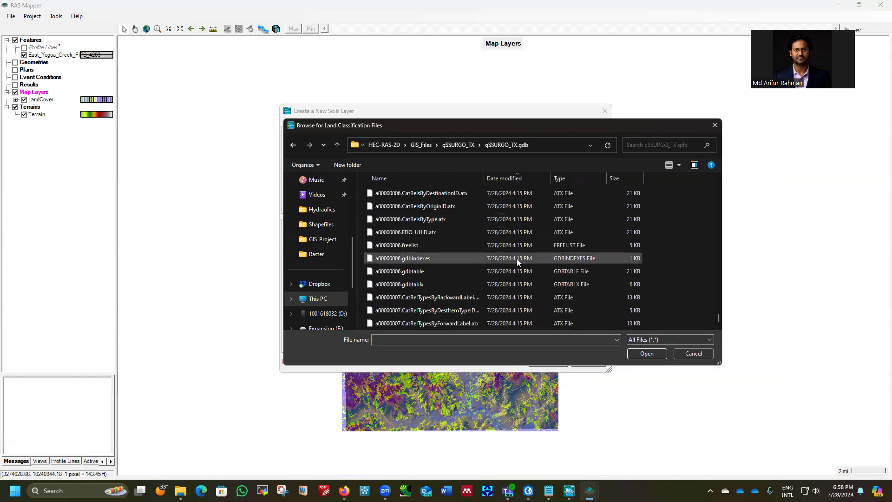
{"action": "left_click", "coordinate": [669, 339]}
{"action": "left_click", "coordinate": [651, 357]}
{"action": "scroll", "coordinate": [465, 267], "scroll_direction": "down", "scroll_amount": 10}
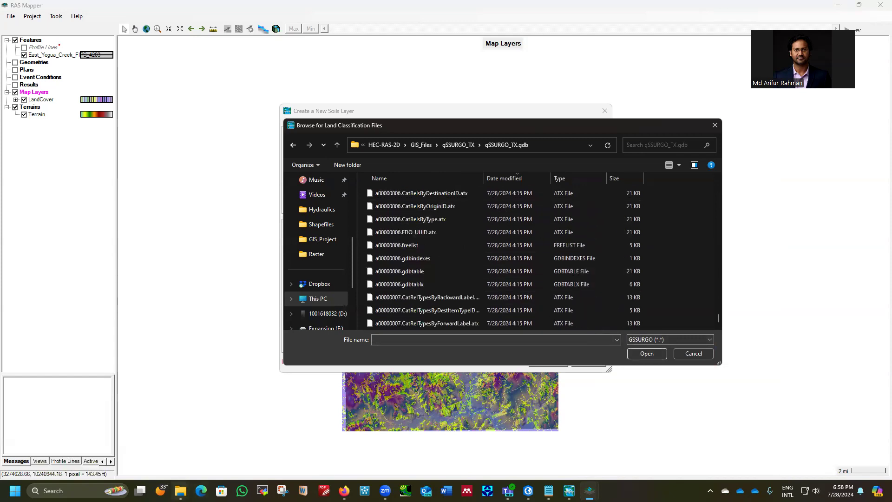
- Switch to File Explorer and locate the gdb file in HEC-RAS-2D\GIS_Files\gSSURGO_TX\gSSURGO_TX.gdb
{"action": "left_click", "coordinate": [180, 491]}
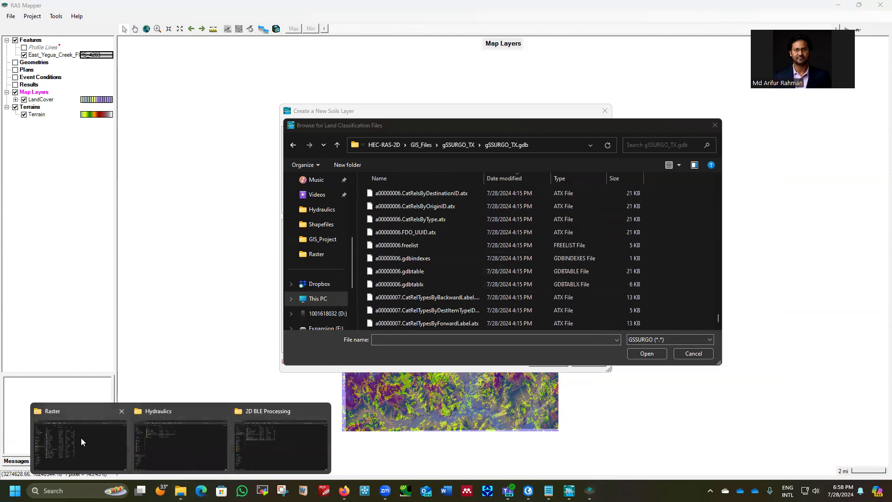
{"action": "left_click", "coordinate": [106, 435]}
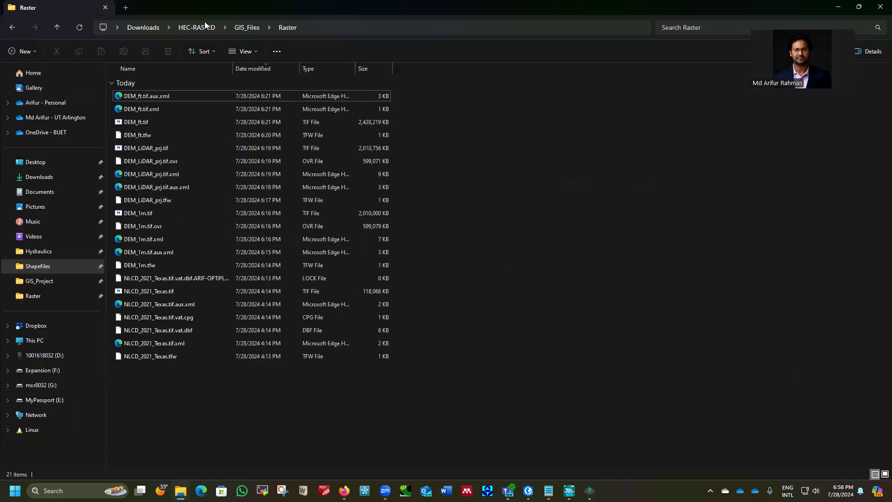
{"action": "left_click", "coordinate": [241, 28]}
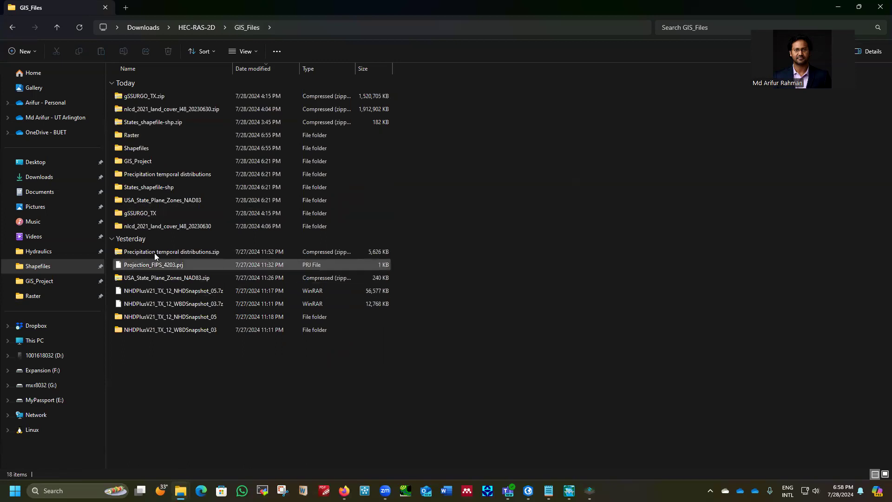
{"action": "double_click", "coordinate": [143, 215]}
{"action": "double_click", "coordinate": [158, 97]}
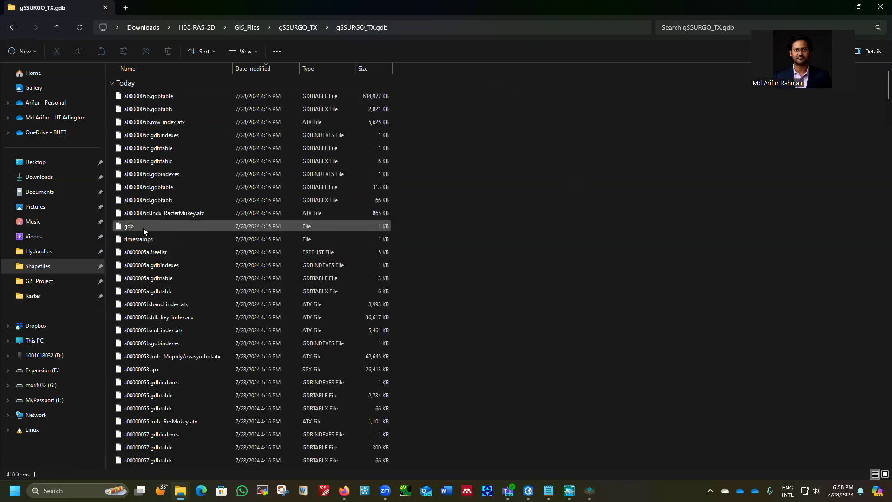
{"action": "left_click", "coordinate": [132, 228]}
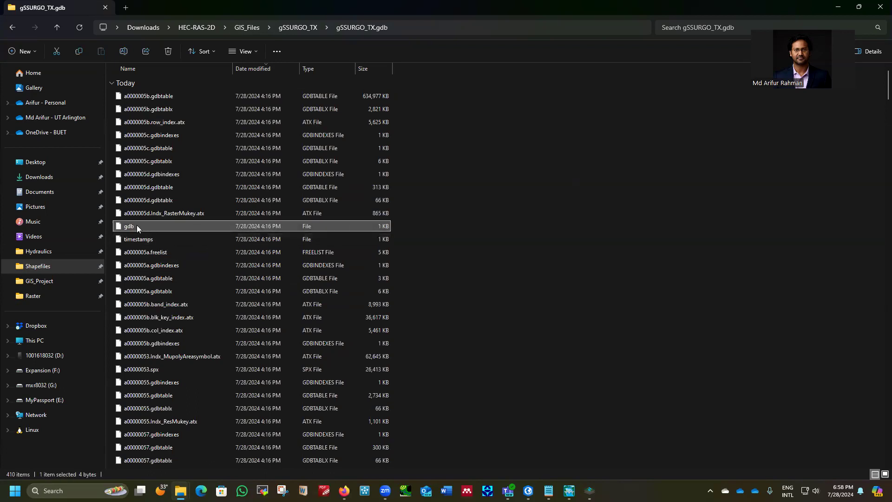
- Return to RAS Mapper's file browser, list all file types and load the gdb file as the soils layer input
{"action": "left_click", "coordinate": [590, 491]}
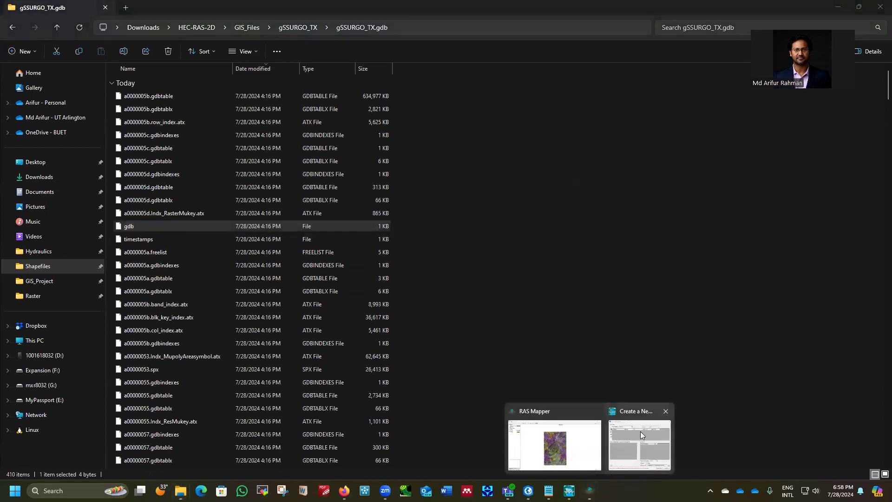
{"action": "left_click", "coordinate": [642, 435]}
{"action": "left_click", "coordinate": [655, 340]}
{"action": "left_click", "coordinate": [650, 362]}
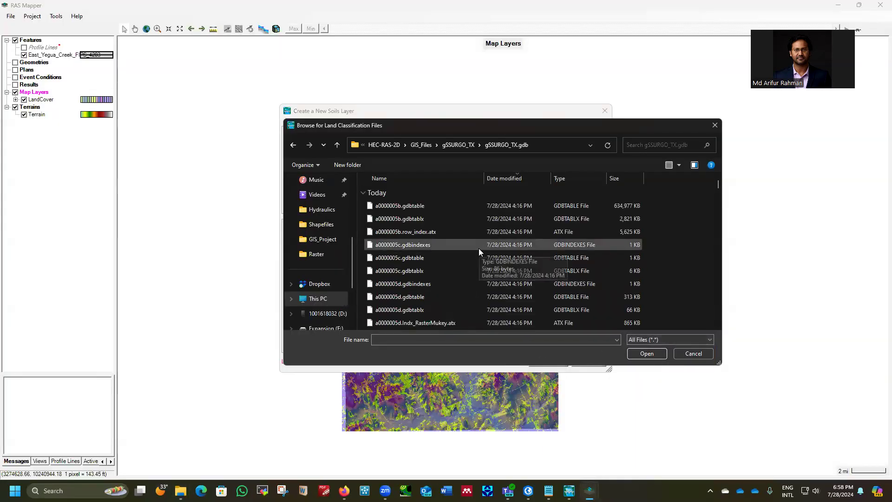
{"action": "scroll", "coordinate": [479, 252], "scroll_direction": "down", "scroll_amount": 3}
{"action": "left_click", "coordinate": [378, 218]}
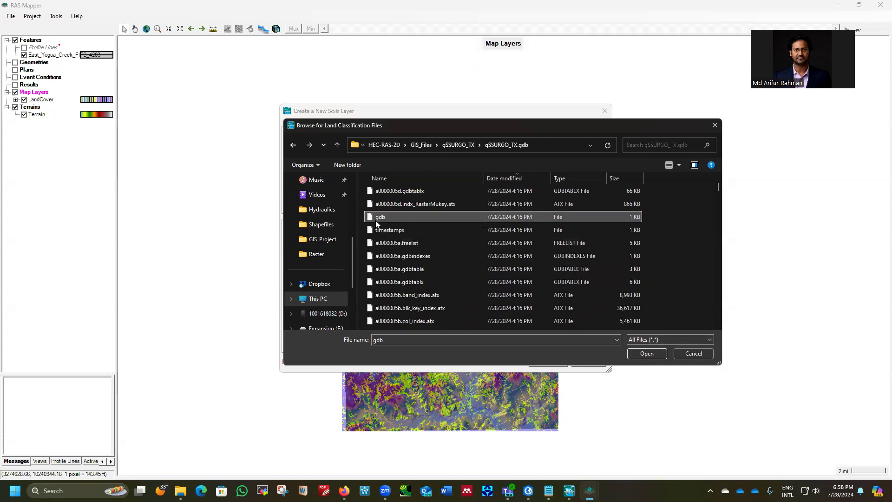
{"action": "left_click", "coordinate": [649, 355]}
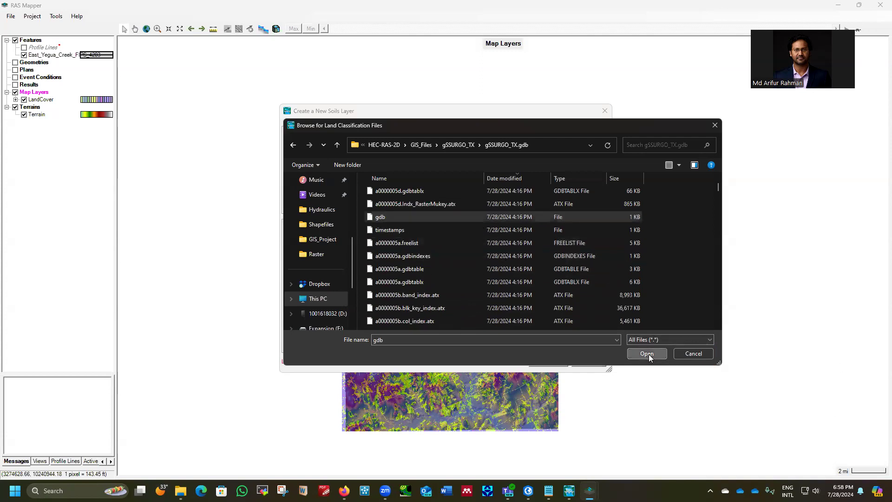
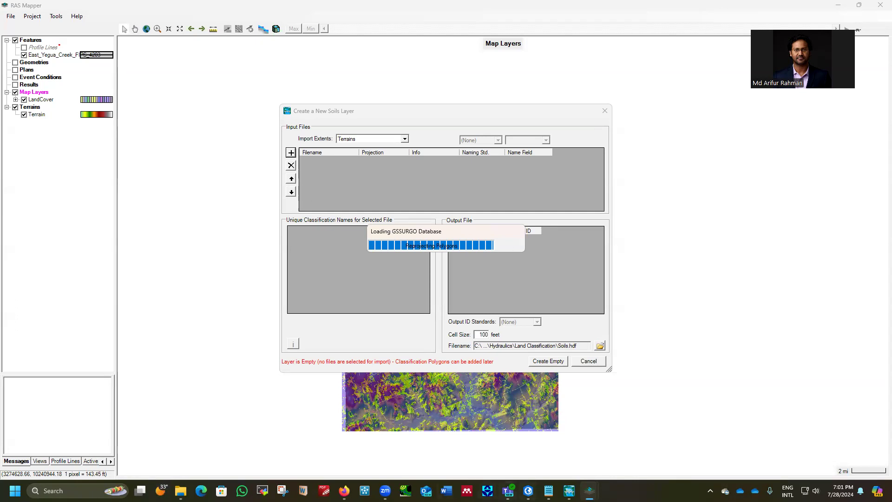
- Switch to ArcGIS Pro and hide the NLCD_2021_Texas.tif and HUC8_12070102_4203 layers
{"action": "left_click", "coordinate": [533, 483]}
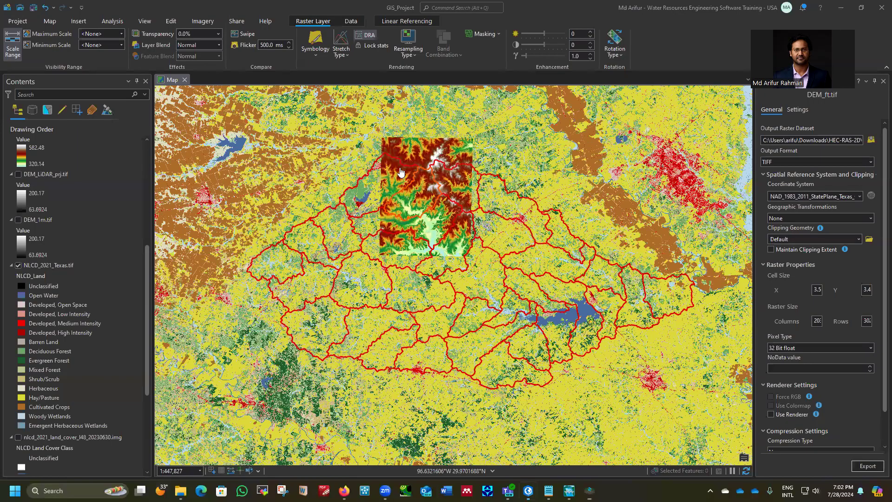
{"action": "left_click", "coordinate": [18, 265]}
{"action": "scroll", "coordinate": [382, 173], "scroll_direction": "up", "scroll_amount": 4}
{"action": "left_click", "coordinate": [33, 232]}
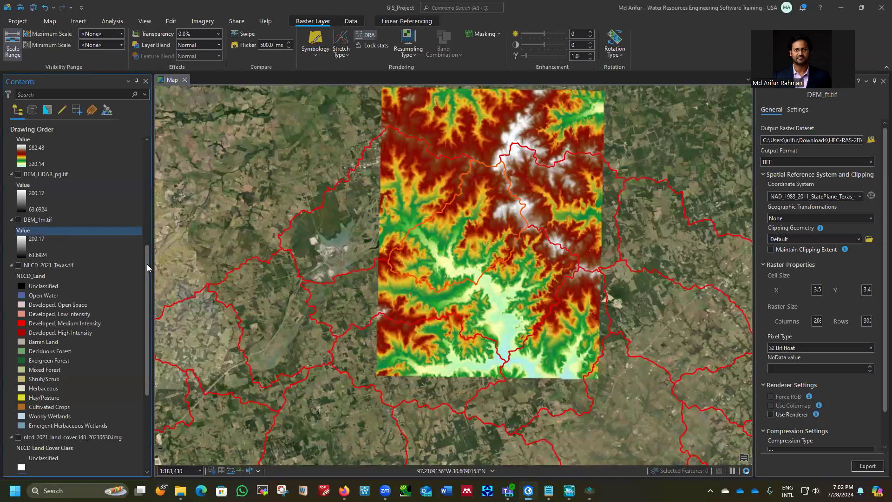
{"action": "left_click_drag", "start_coordinate": [147, 264], "coordinate": [162, 114]}
{"action": "left_click", "coordinate": [28, 223]}
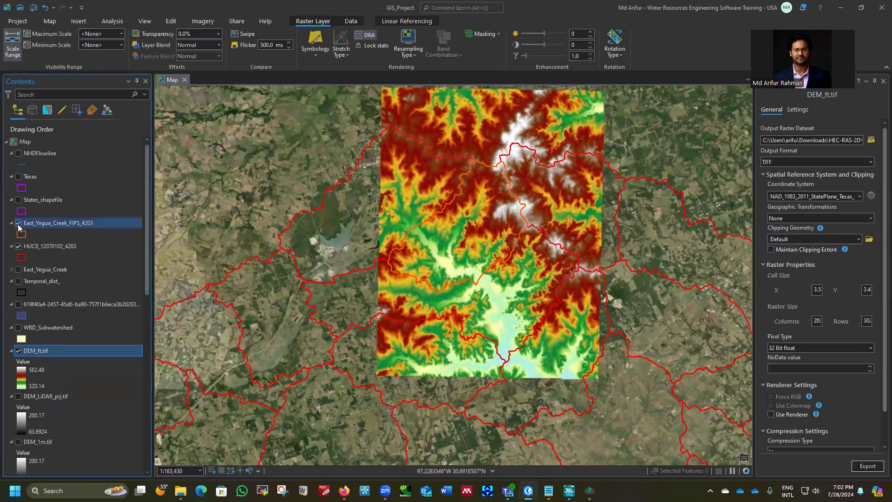
{"action": "left_click", "coordinate": [18, 246]}
- Zoom the map to the East_Yegua_Creek_FIPS_4203 layer's extent and save the project
{"action": "left_click", "coordinate": [36, 225]}
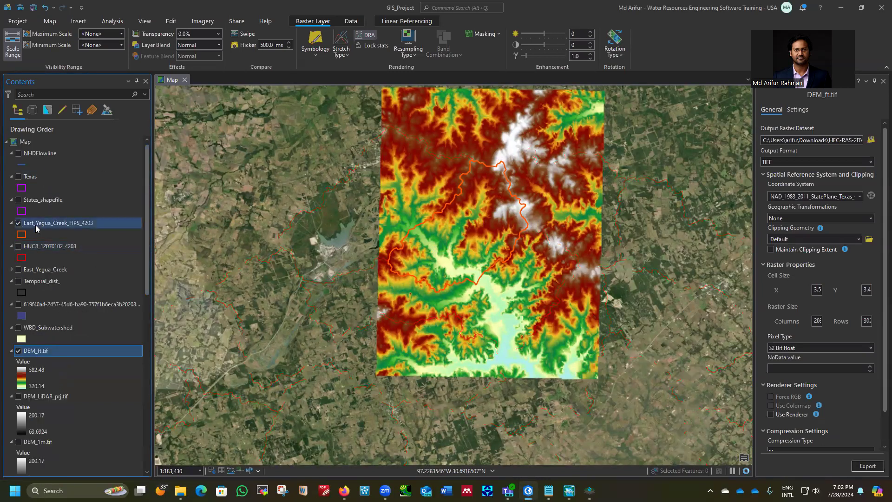
{"action": "right_click", "coordinate": [38, 226]}
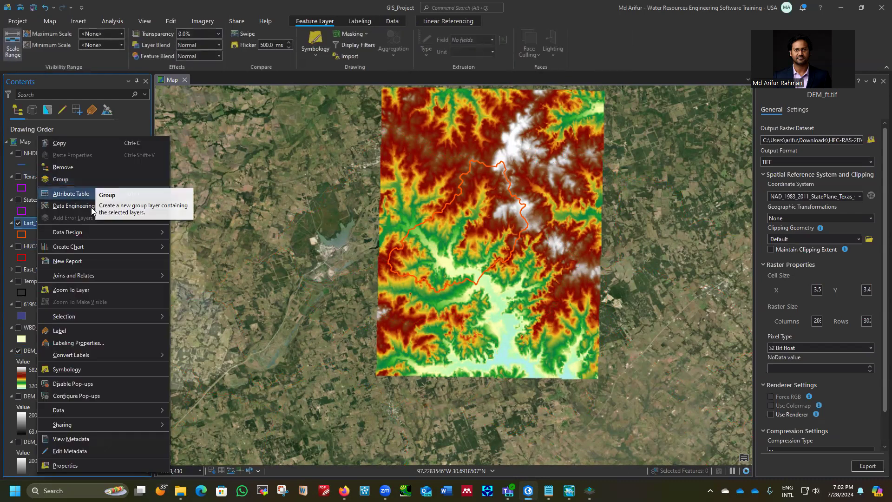
{"action": "left_click", "coordinate": [91, 291]}
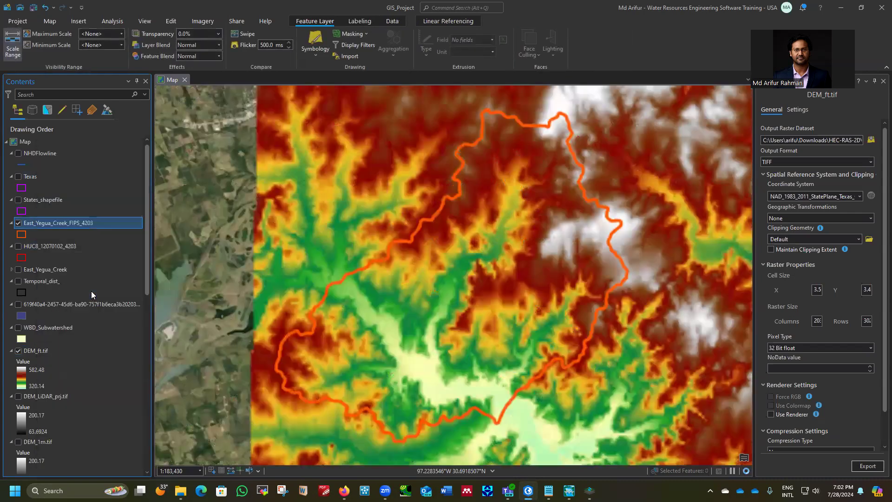
{"action": "left_click", "coordinate": [29, 10]}
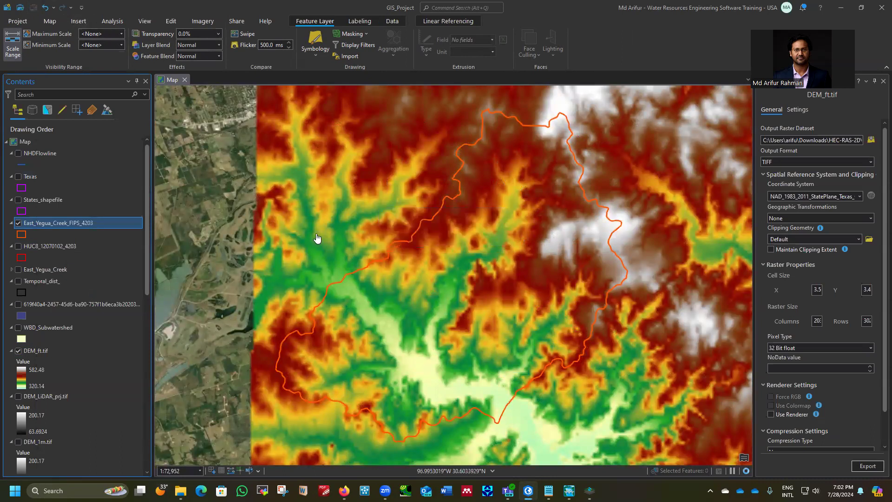
- Open the attribute table of East_Yegua_Creek_FIPS_4203 and find its Shape_Area field
{"action": "right_click", "coordinate": [70, 226]}
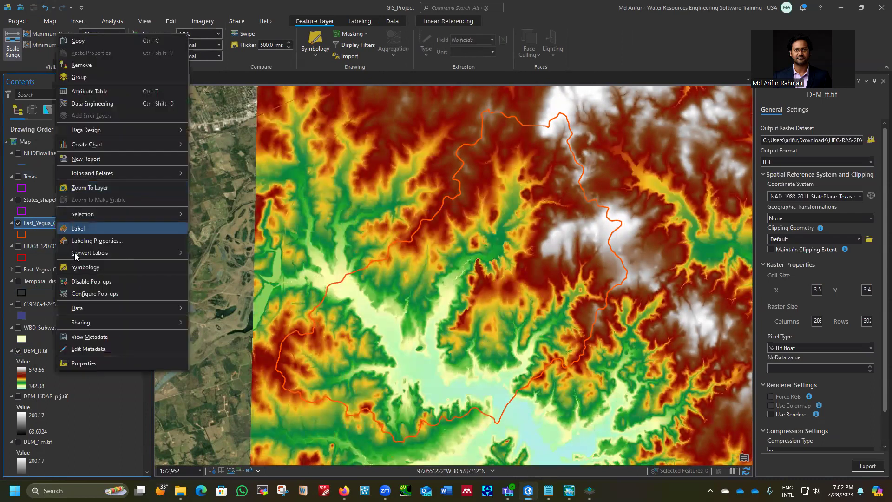
{"action": "left_click", "coordinate": [93, 91]}
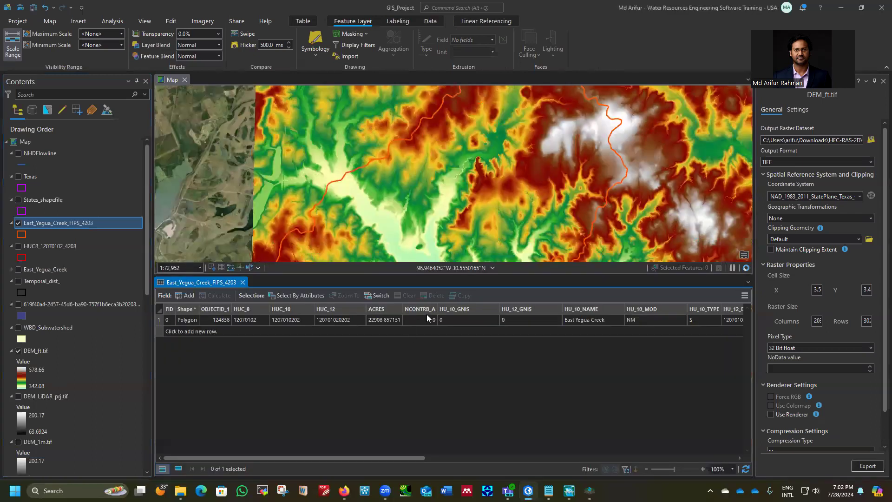
{"action": "left_click_drag", "start_coordinate": [410, 457], "coordinate": [673, 463]}
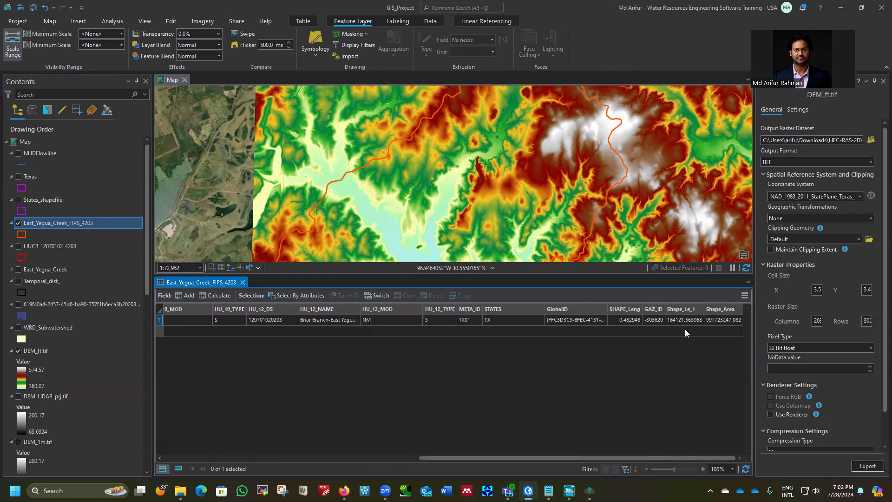
- Calculate Shape_Area as Area in Square US Survey Miles, using the NAD 1983 (2011) StatePlane Texas Central FIPS 4203 (US Feet) coordinate system
{"action": "right_click", "coordinate": [719, 310]}
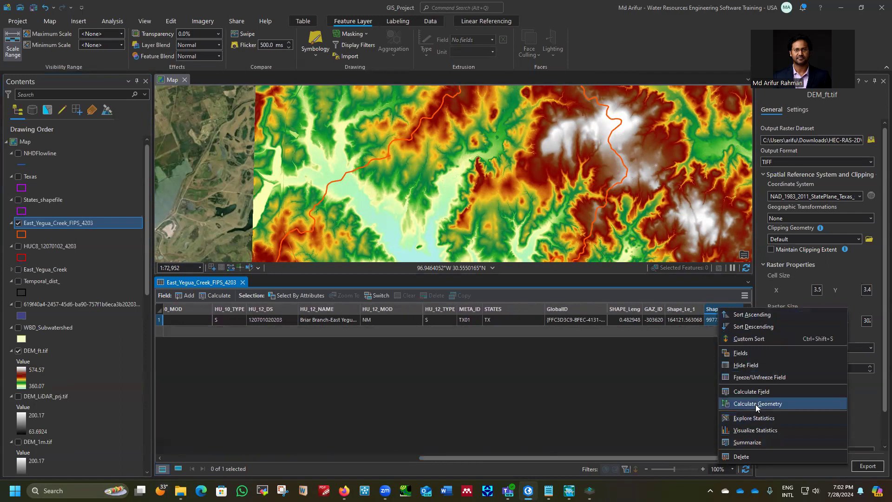
{"action": "left_click", "coordinate": [755, 404]}
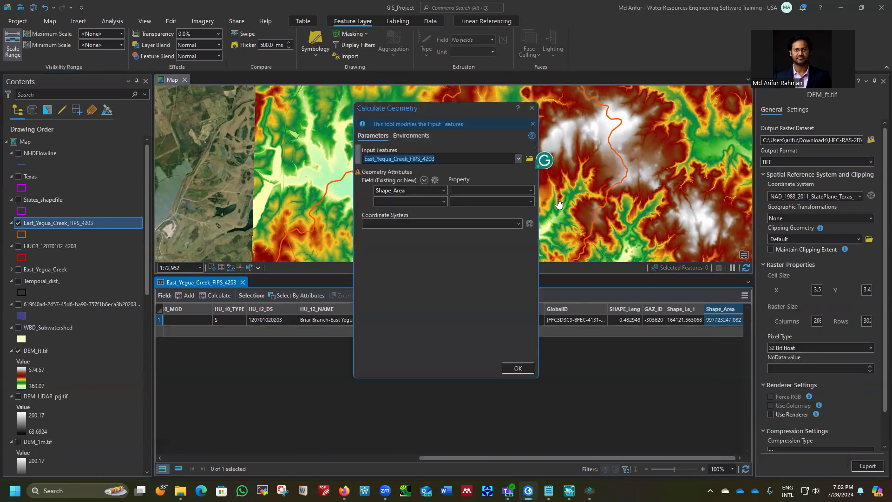
{"action": "left_click", "coordinate": [530, 191]}
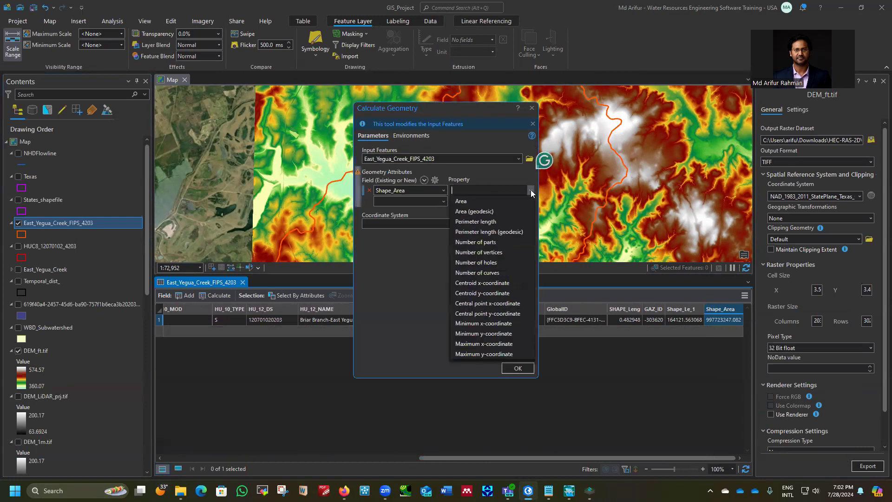
{"action": "left_click", "coordinate": [467, 198]}
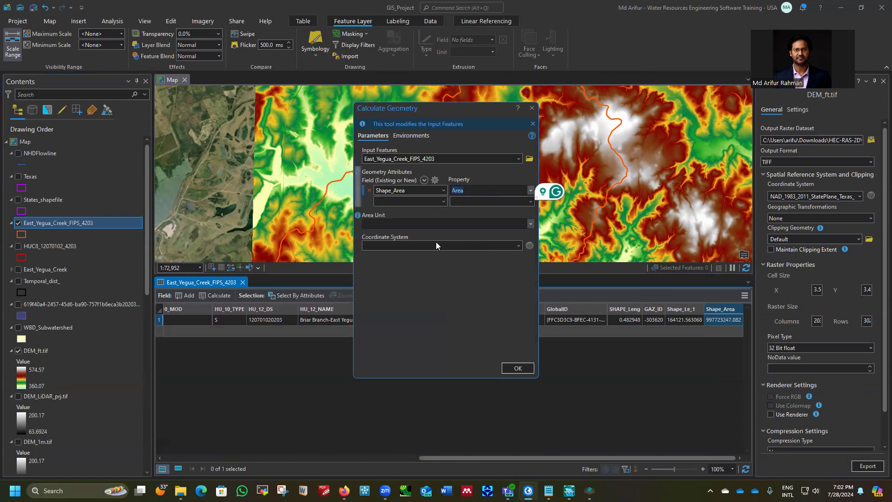
{"action": "left_click", "coordinate": [530, 223]}
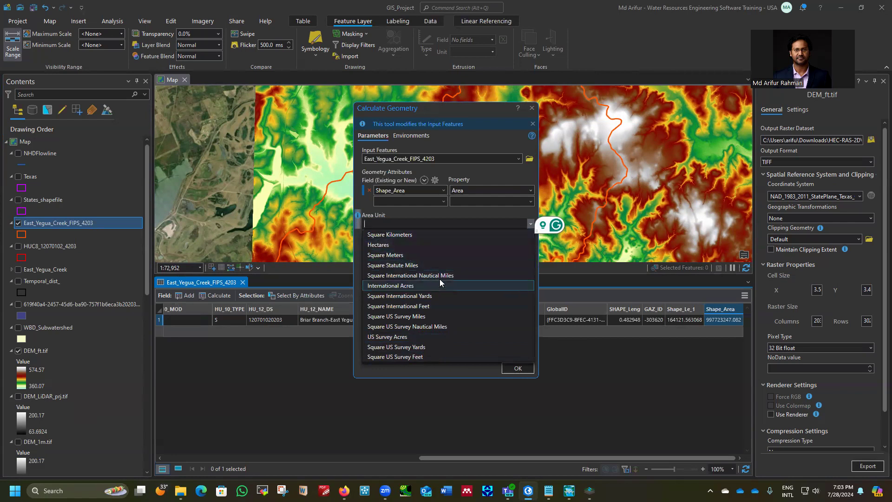
{"action": "left_click", "coordinate": [397, 316]}
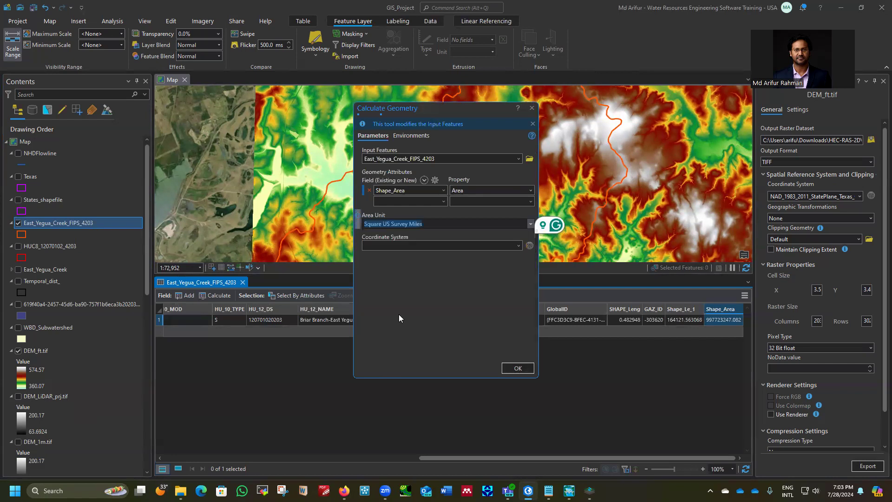
{"action": "left_click", "coordinate": [528, 248]}
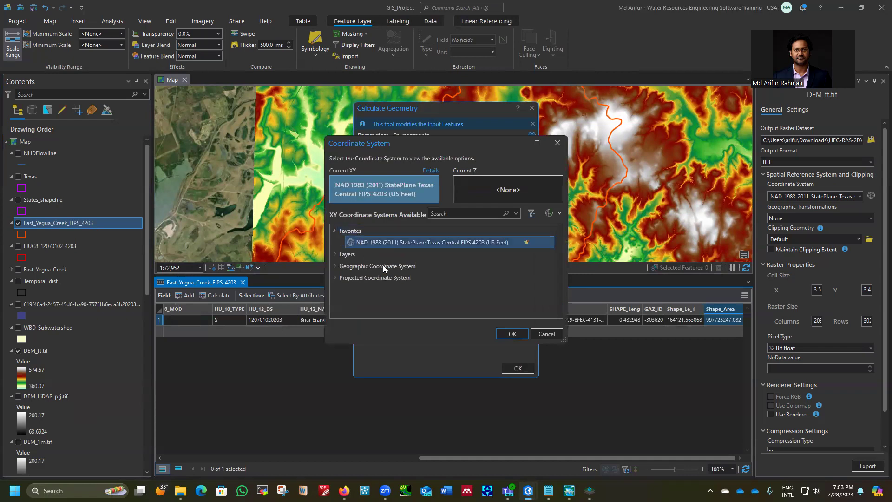
{"action": "left_click", "coordinate": [512, 334]}
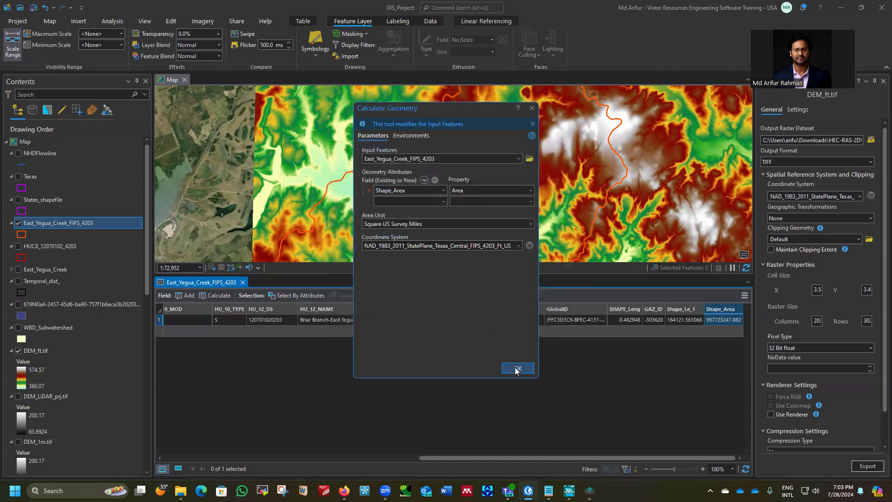
{"action": "left_click", "coordinate": [517, 369]}
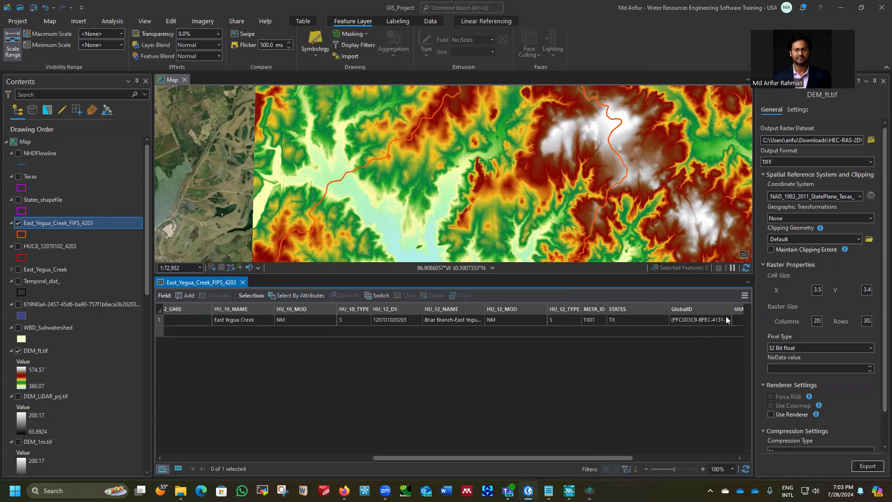
- Read the calculated Shape_Area of the East_Yegua_Creek_FIPS_4203 watershed, then close its attribute table
{"action": "left_click_drag", "start_coordinate": [595, 458], "coordinate": [683, 454]}
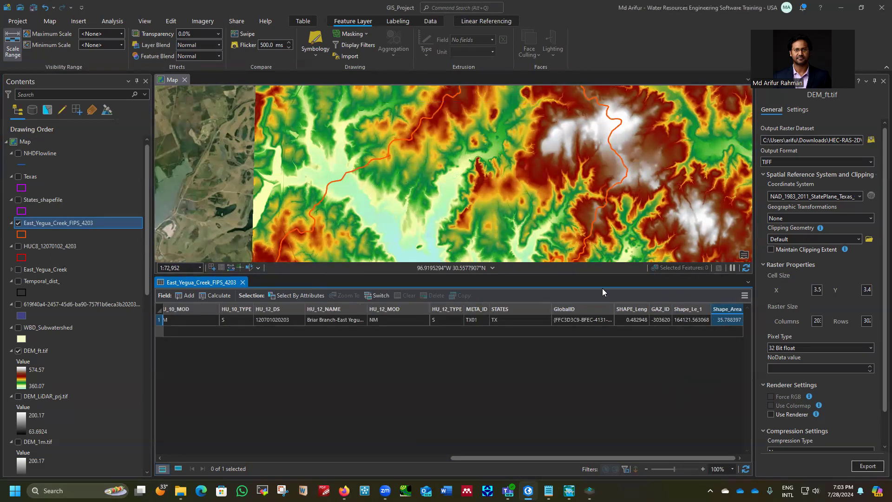
{"action": "left_click", "coordinate": [243, 282]}
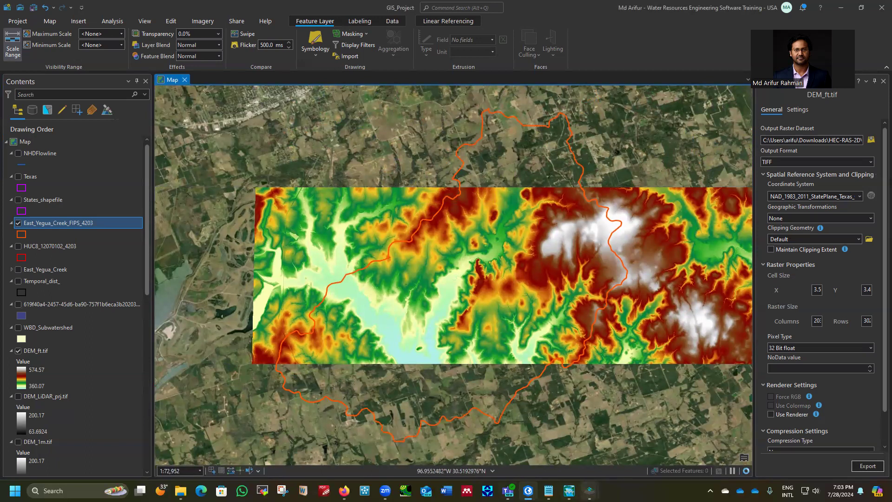
- Check the progress of the GSSURGO database loading in RAS Mapper
{"action": "mouse_move", "coordinate": [589, 491]}
{"action": "left_click", "coordinate": [657, 413]}
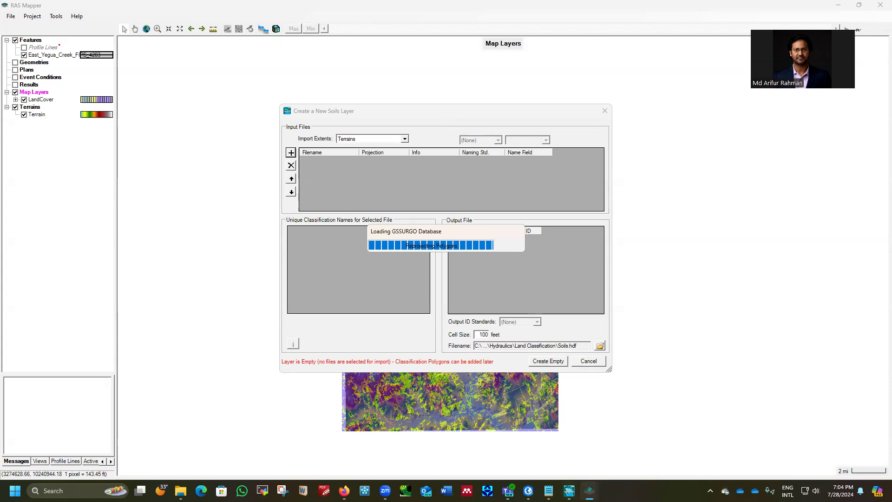
{"action": "left_click", "coordinate": [528, 491]}
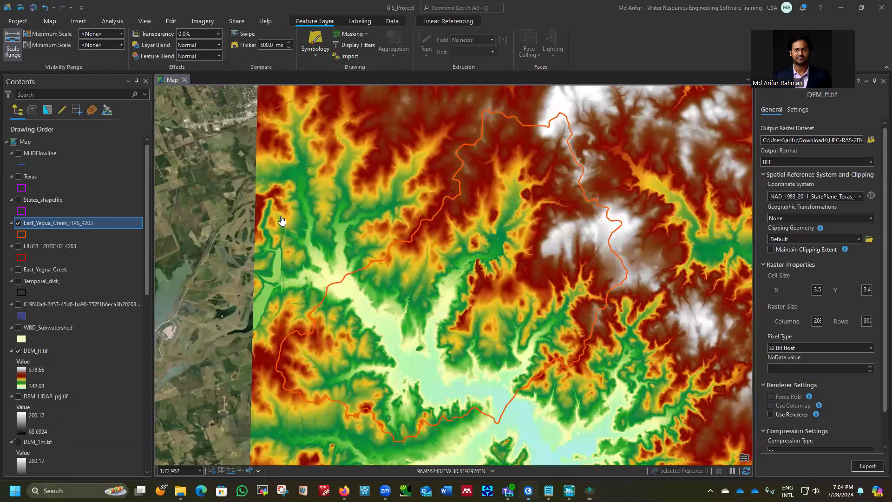
{"action": "scroll", "coordinate": [285, 222], "scroll_direction": "down", "scroll_amount": 3}
{"action": "scroll", "coordinate": [325, 209], "scroll_direction": "up", "scroll_amount": 2}
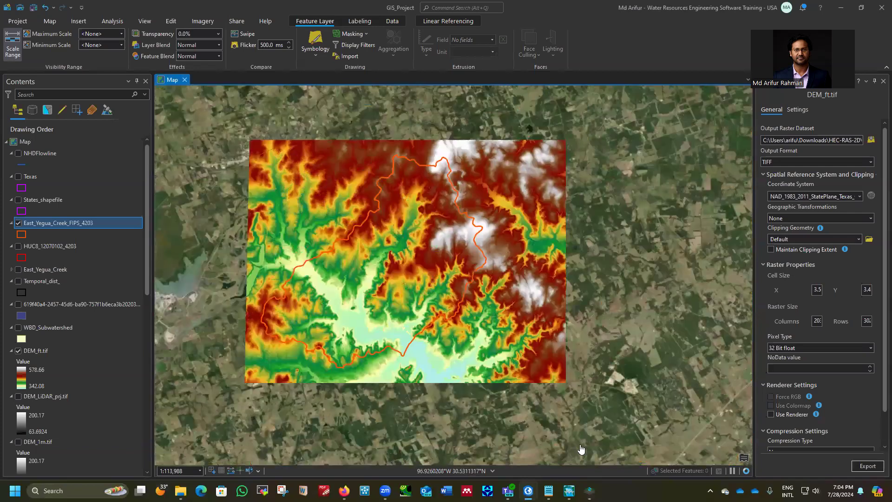
{"action": "mouse_move", "coordinate": [590, 489]}
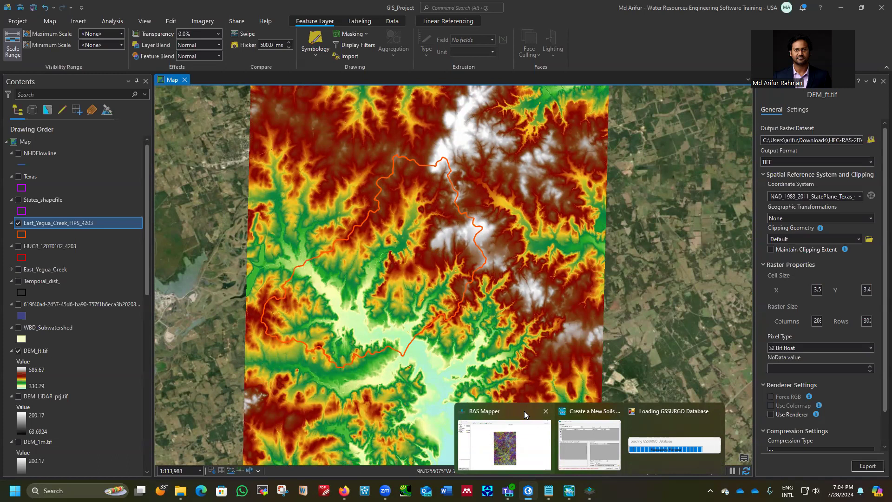
{"action": "left_click", "coordinate": [513, 411]}
{"action": "left_click", "coordinate": [570, 489]}
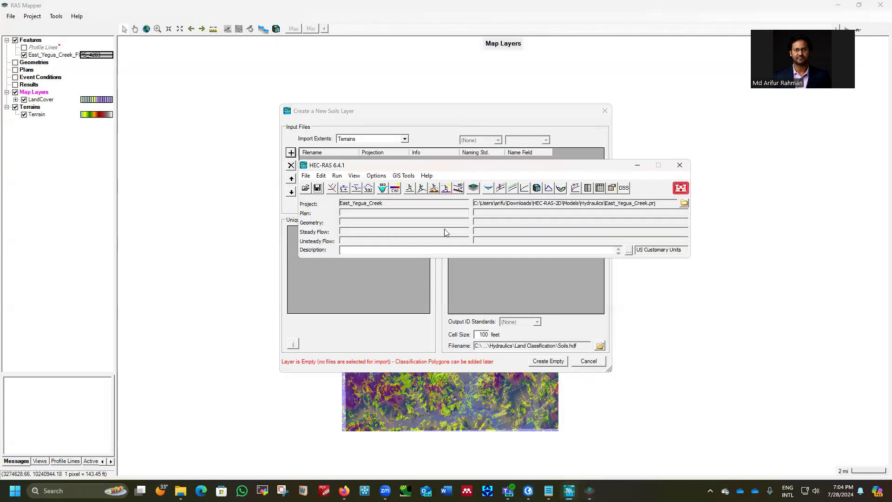
{"action": "left_click", "coordinate": [321, 176]}
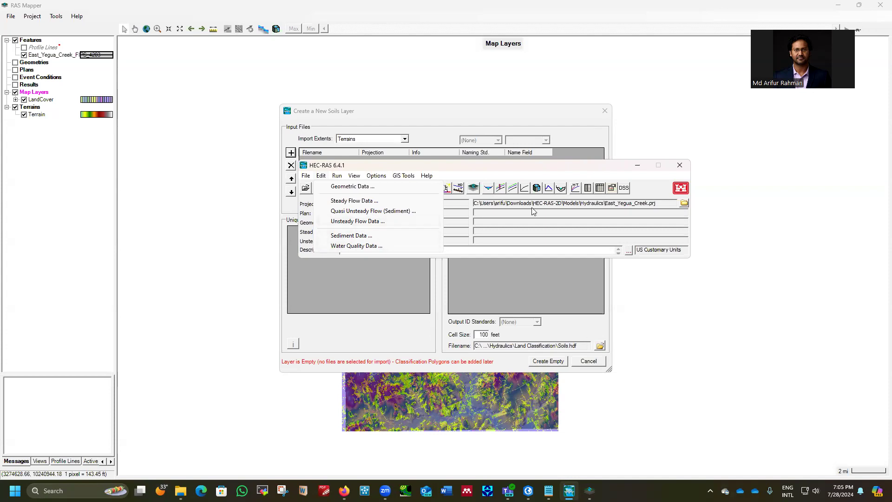
{"action": "mouse_move", "coordinate": [590, 491]}
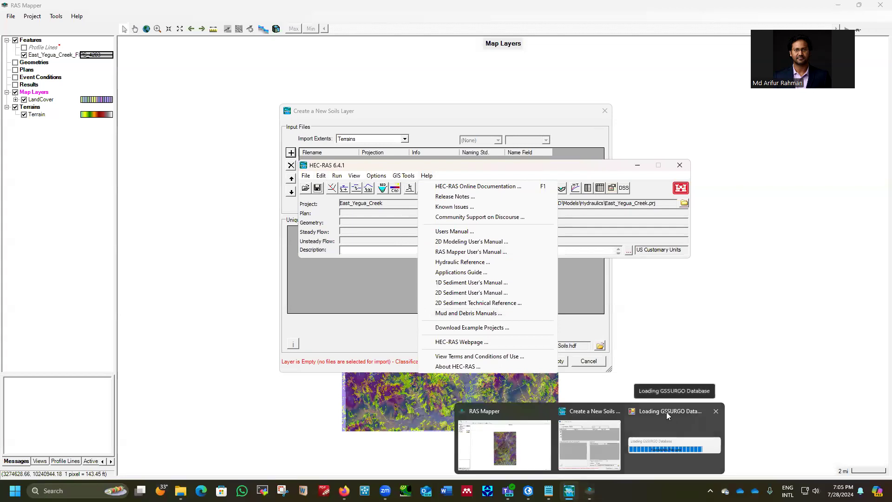
{"action": "left_click", "coordinate": [671, 449]}
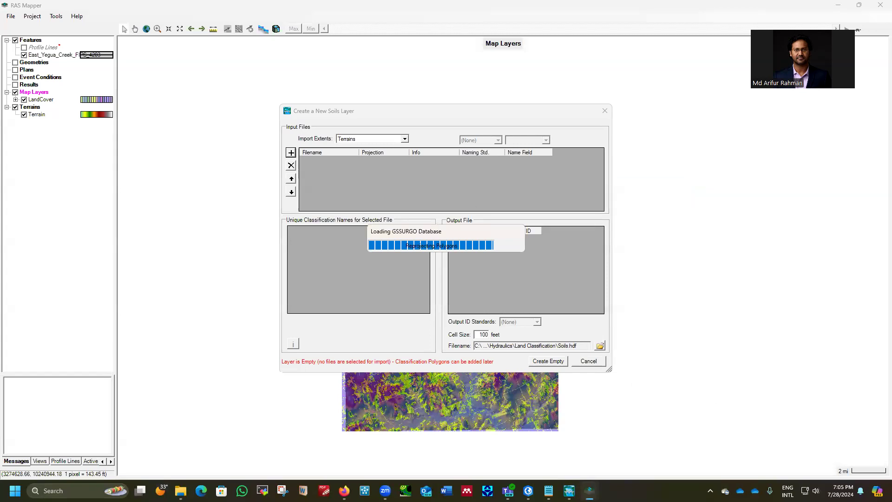
{"action": "mouse_move", "coordinate": [590, 491]}
- Open the unsteady flow data editor in HEC-RAS and save the flow data as noaa_gridded_precip_1pct in the Hydraulics folder
{"action": "left_click", "coordinate": [569, 491]}
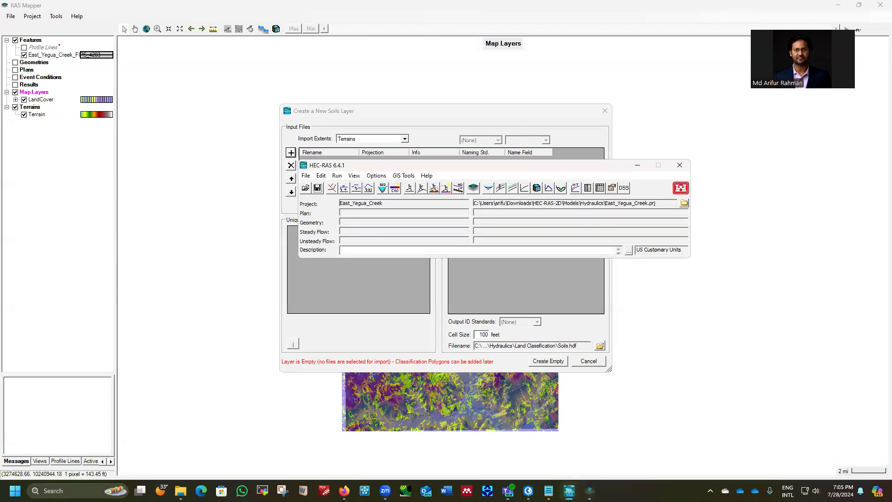
{"action": "left_click", "coordinate": [322, 176]}
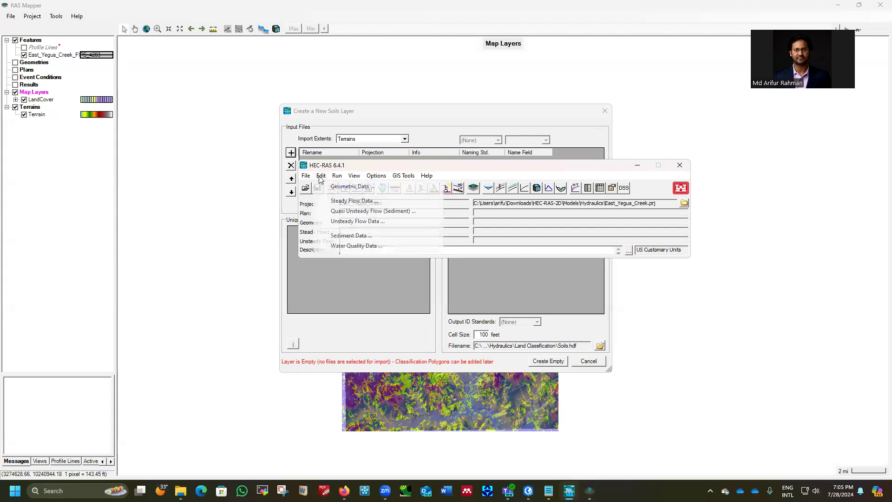
{"action": "left_click", "coordinate": [350, 222]}
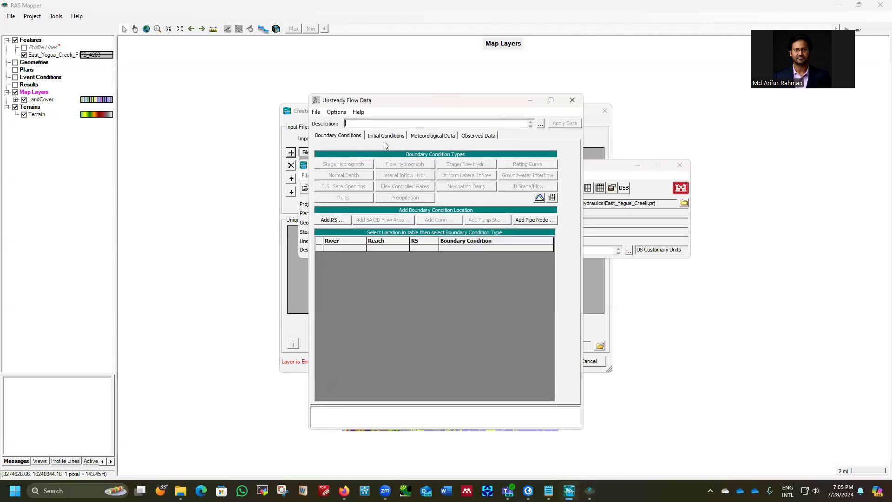
{"action": "left_click", "coordinate": [316, 113]}
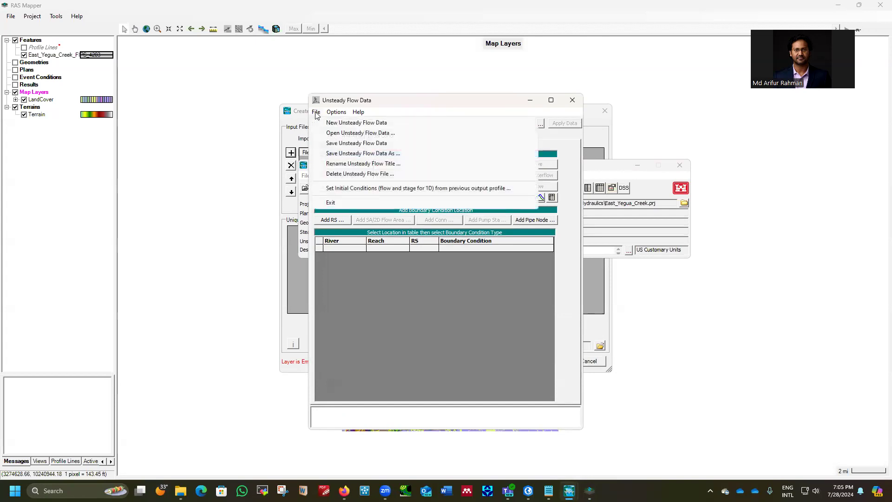
{"action": "left_click", "coordinate": [344, 147]}
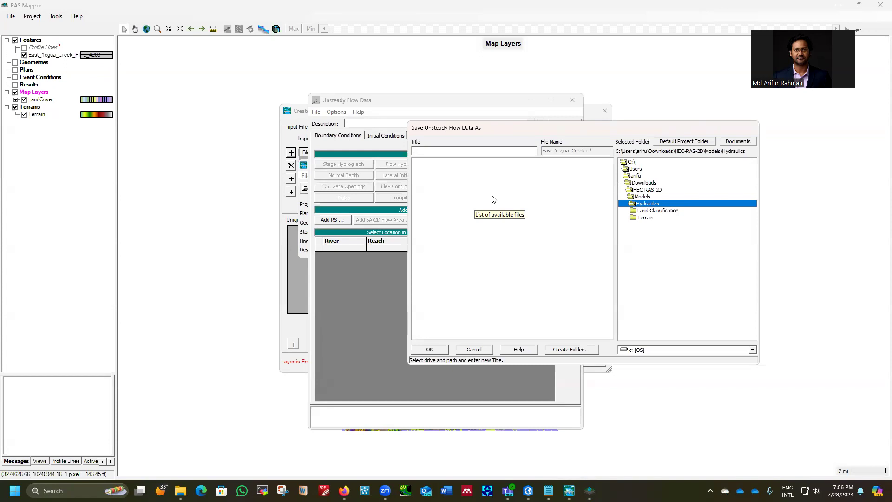
{"action": "type", "text": "noaa_gridded_precip"}
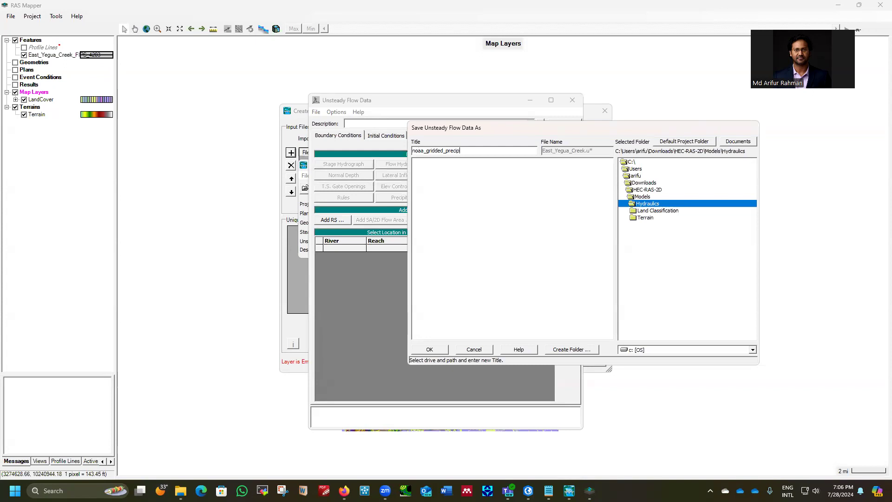
{"action": "type", "text": "1pct"}
{"action": "left_click", "coordinate": [430, 351]}
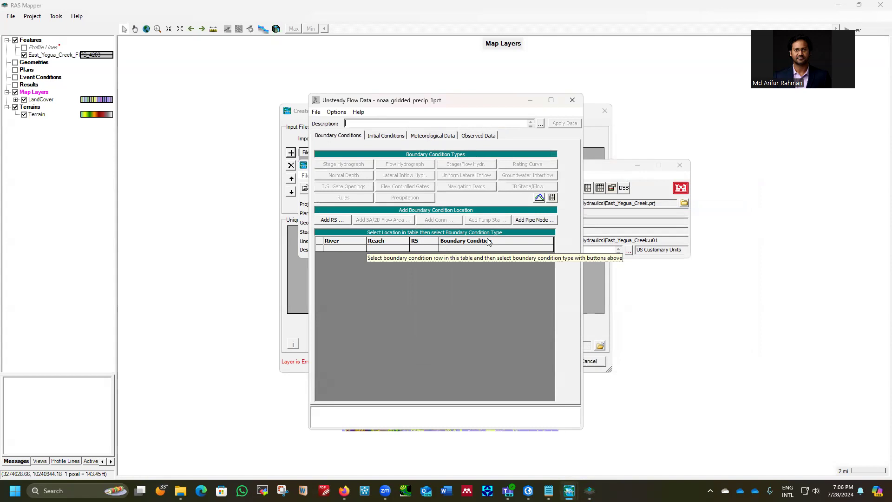
- Enable Precipitation/Evapotranspiration in the meteorological data and set the precipitation mode to Gridded
{"action": "left_click", "coordinate": [428, 138]}
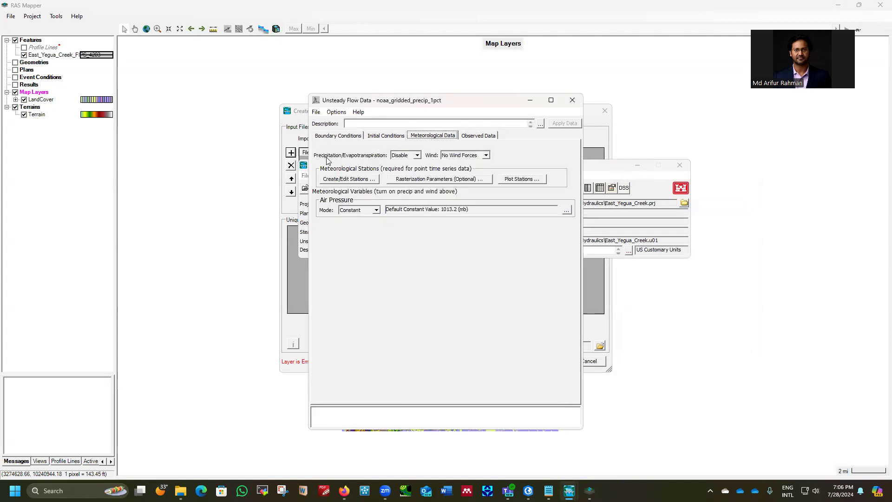
{"action": "left_click", "coordinate": [418, 155]}
{"action": "left_click", "coordinate": [402, 168]}
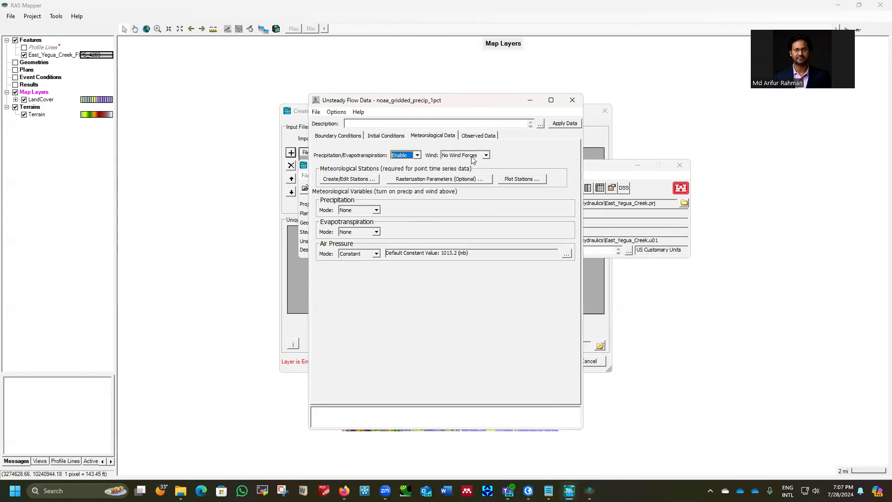
{"action": "left_click", "coordinate": [377, 213]}
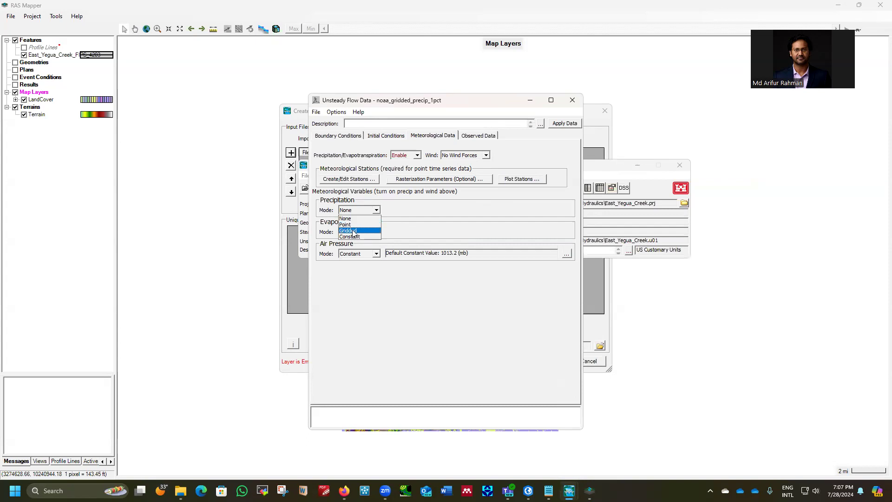
{"action": "left_click", "coordinate": [353, 231]}
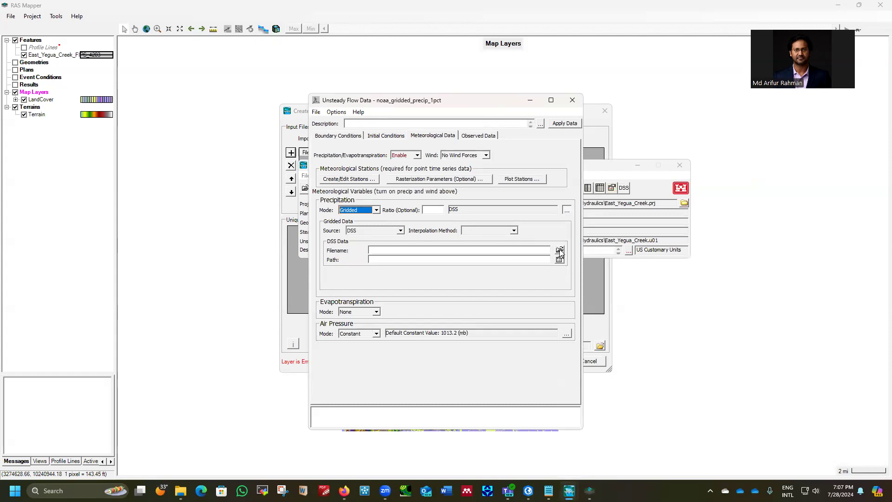
- In File Explorer, copy Gridded_Precip.dss from Models\Hydrology\Hydrology_2D_BLE into the Models\Hydraulics folder
{"action": "left_click", "coordinate": [181, 491]}
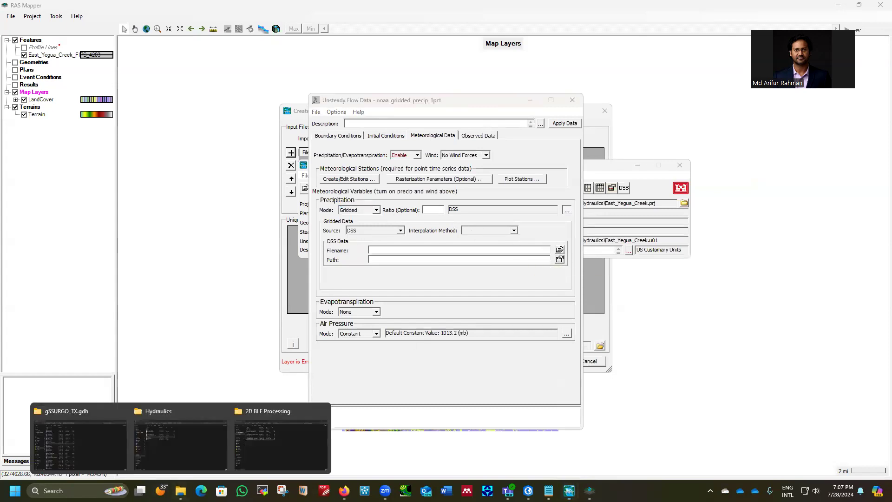
{"action": "left_click", "coordinate": [117, 441]}
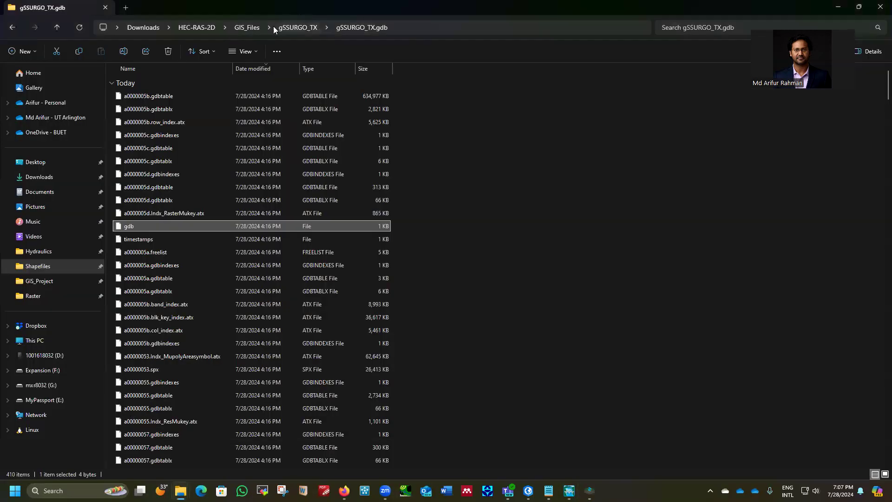
{"action": "left_click", "coordinate": [197, 27]}
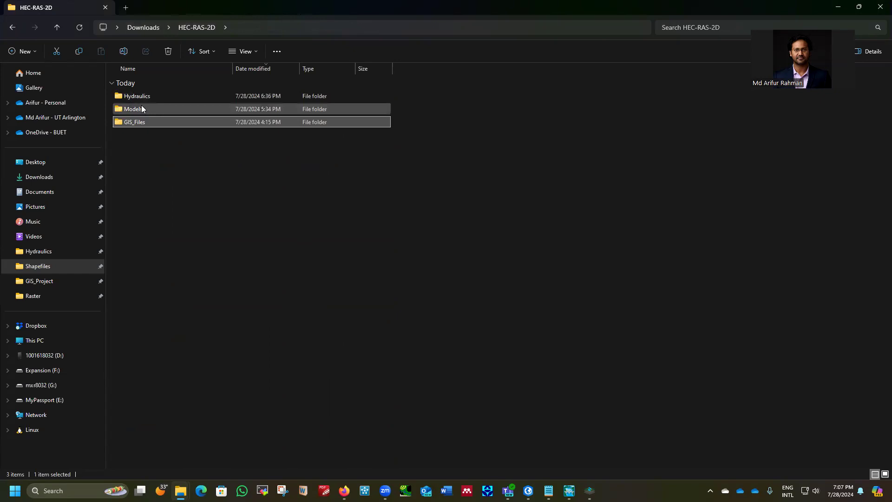
{"action": "double_click", "coordinate": [145, 109]}
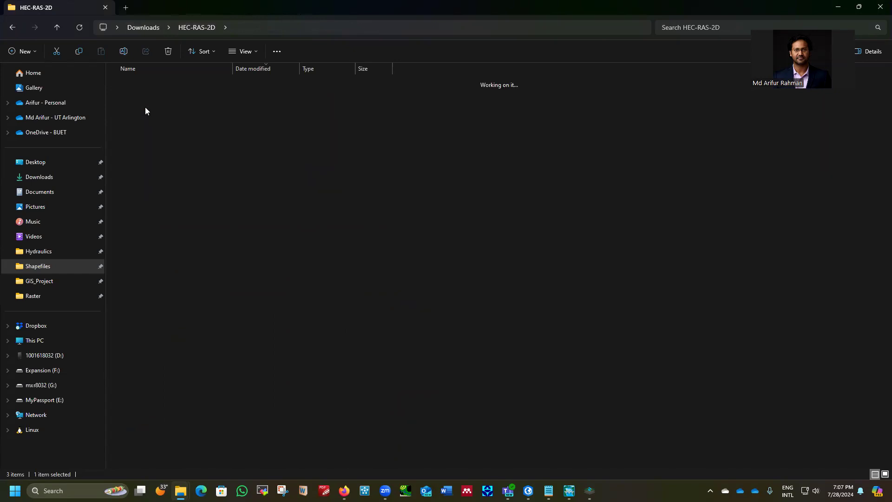
{"action": "double_click", "coordinate": [146, 122]}
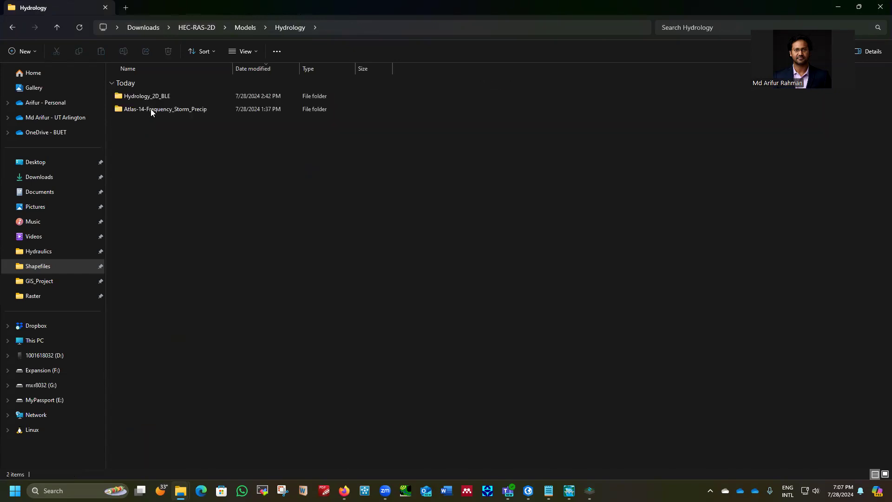
{"action": "double_click", "coordinate": [150, 97]}
{"action": "left_click", "coordinate": [148, 96]}
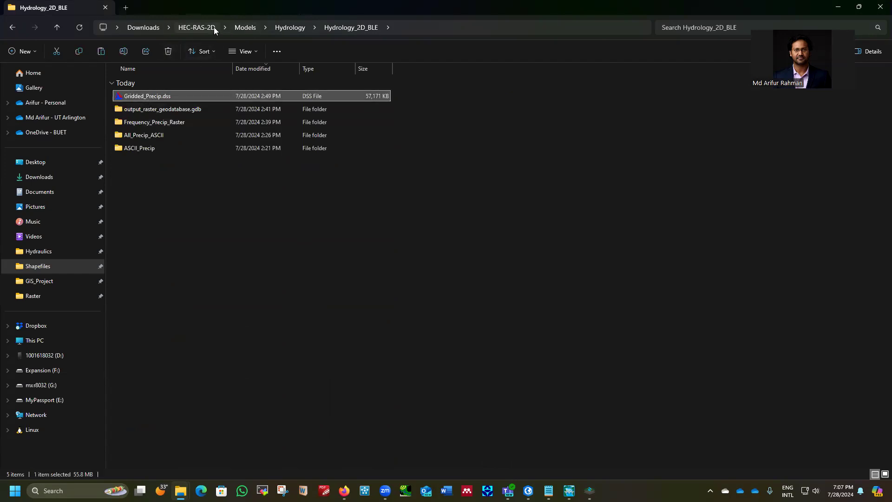
{"action": "left_click", "coordinate": [285, 27]}
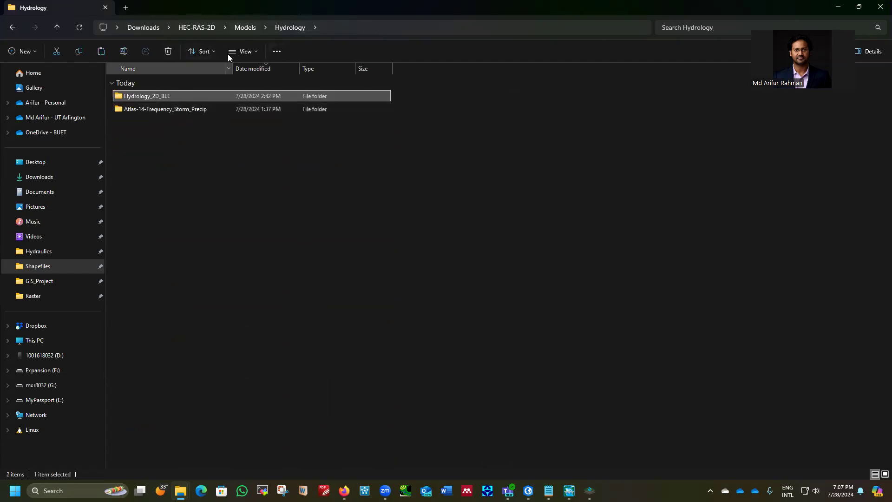
{"action": "left_click", "coordinate": [245, 27]}
{"action": "double_click", "coordinate": [150, 109]}
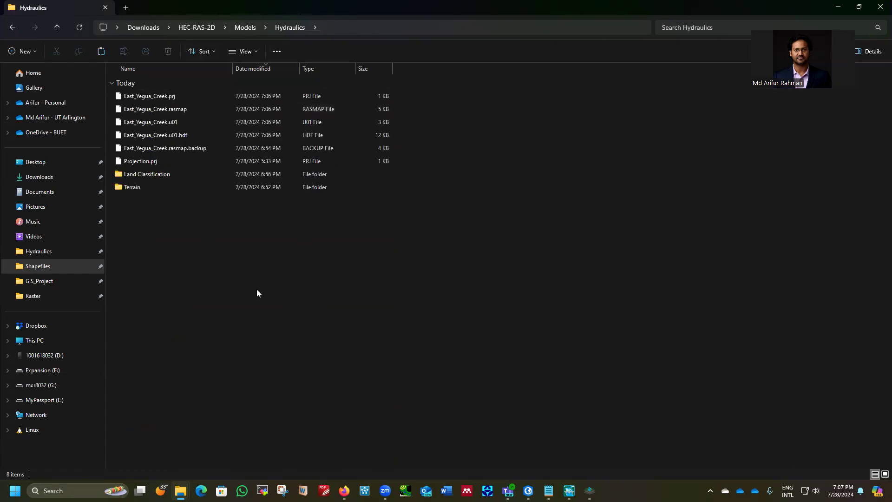
{"action": "key", "text": "ctrl+v"}
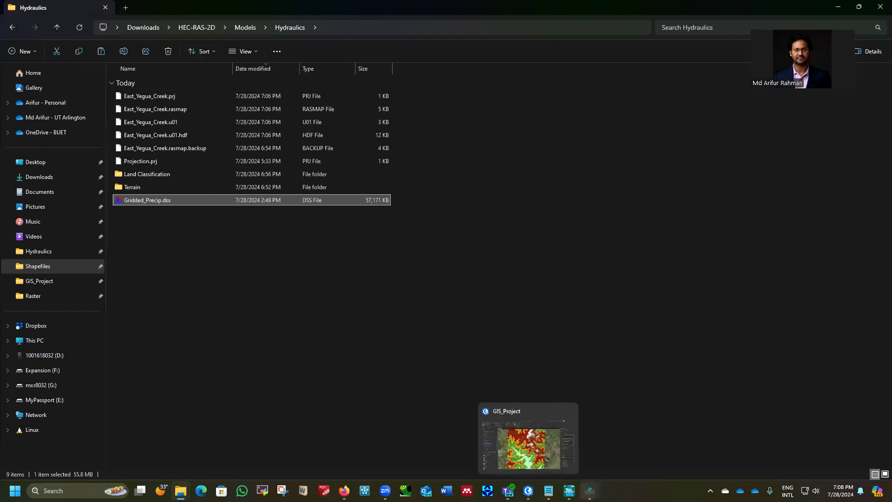
- Return to the HEC-RAS unsteady flow data and examine the ratio field and interpolation methods available for gridded precipitation
{"action": "mouse_move", "coordinate": [589, 490]}
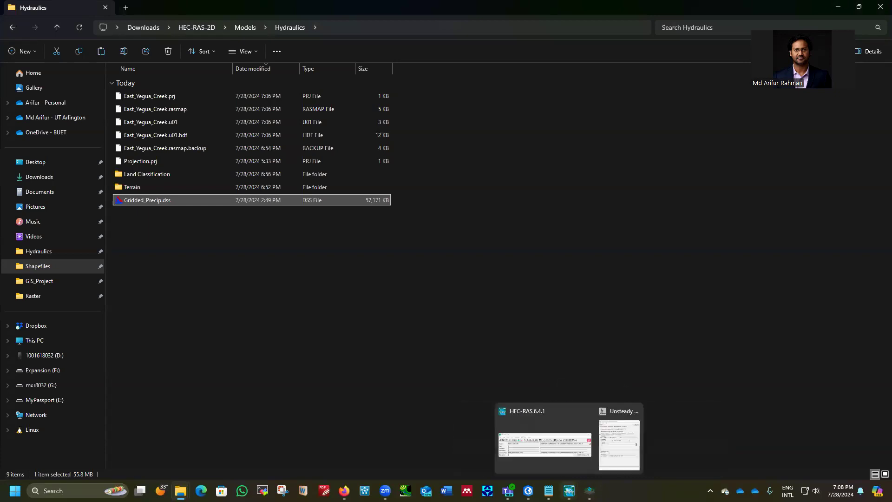
{"action": "left_click", "coordinate": [615, 418]}
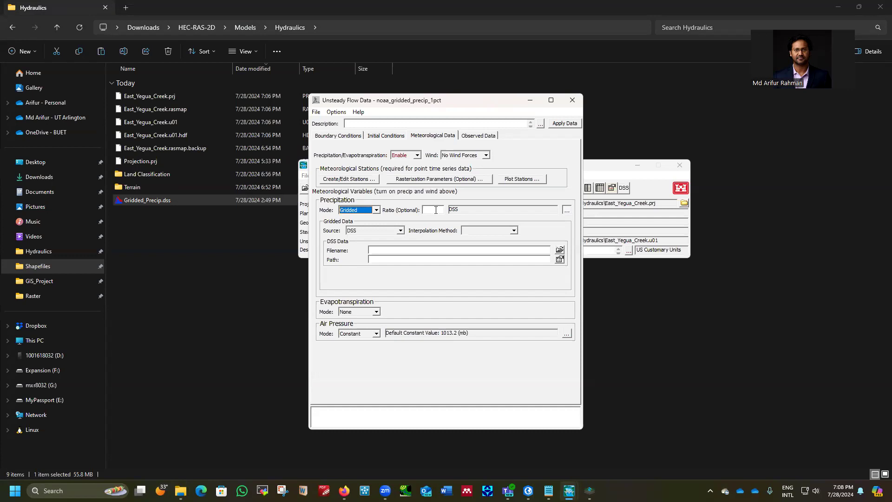
{"action": "left_click", "coordinate": [436, 210]}
{"action": "left_click", "coordinate": [514, 231]}
{"action": "left_click", "coordinate": [547, 230]}
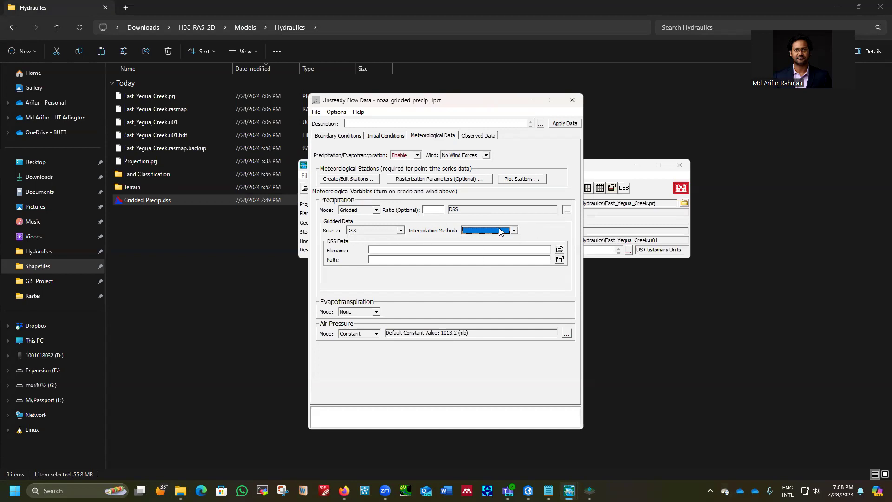
{"action": "left_click", "coordinate": [514, 231]}
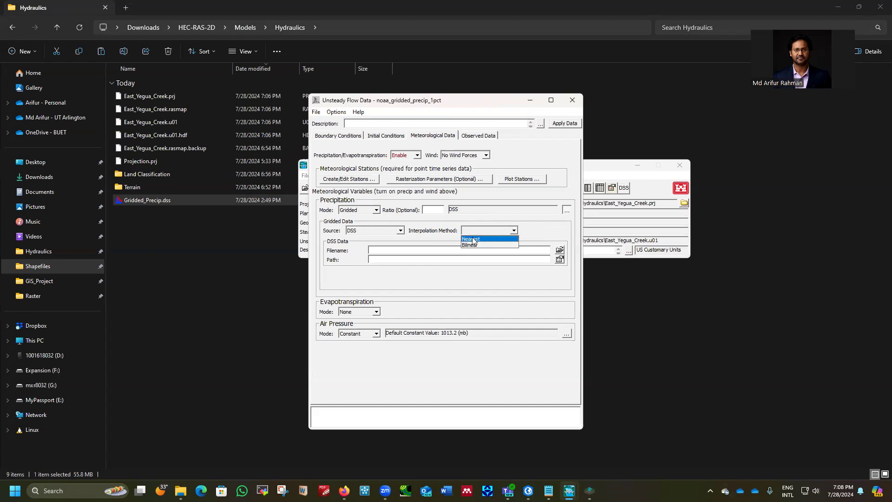
{"action": "left_click", "coordinate": [551, 231]}
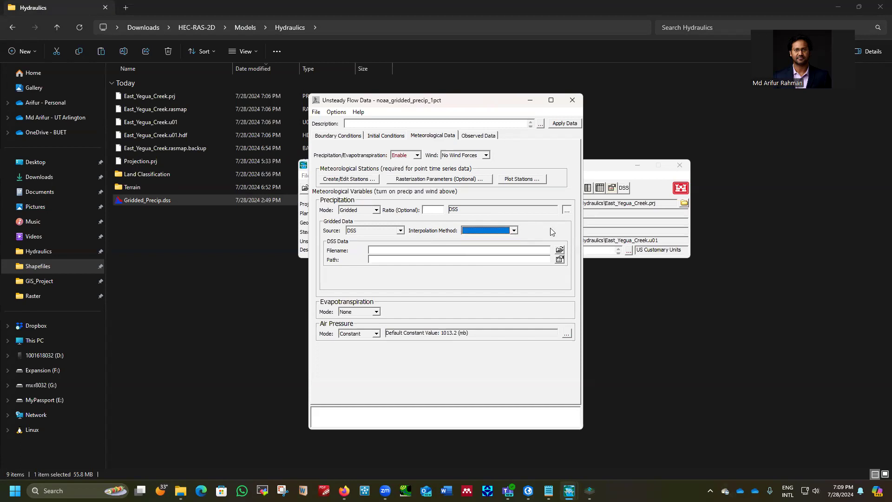
- Use Gridded_Precip.dss from the Hydraulics folder as the precipitation source, with the 1PCT grid record for 28JUL2024:0000 to 28JUL2024:0006 as its path
{"action": "left_click", "coordinate": [560, 249]}
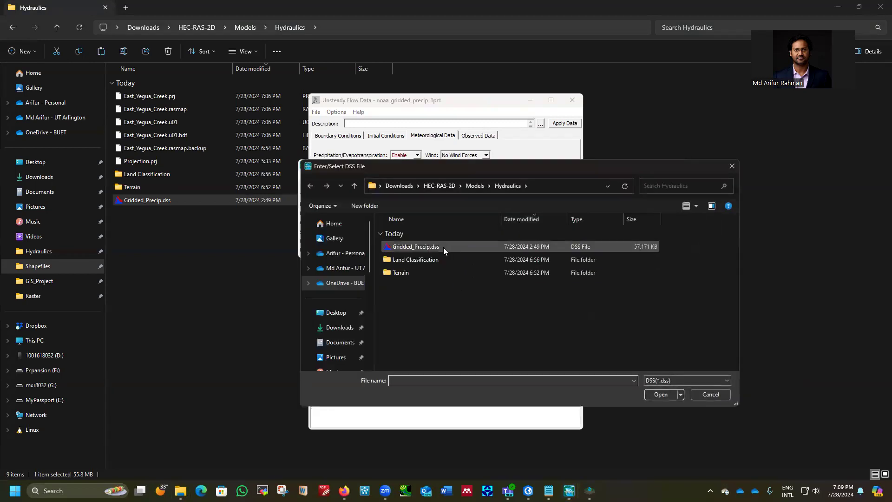
{"action": "left_click", "coordinate": [407, 249]}
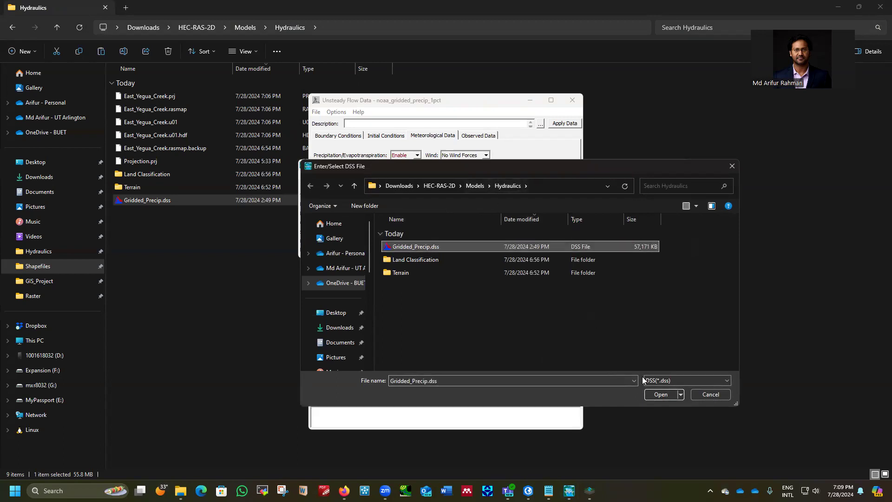
{"action": "left_click", "coordinate": [655, 393]}
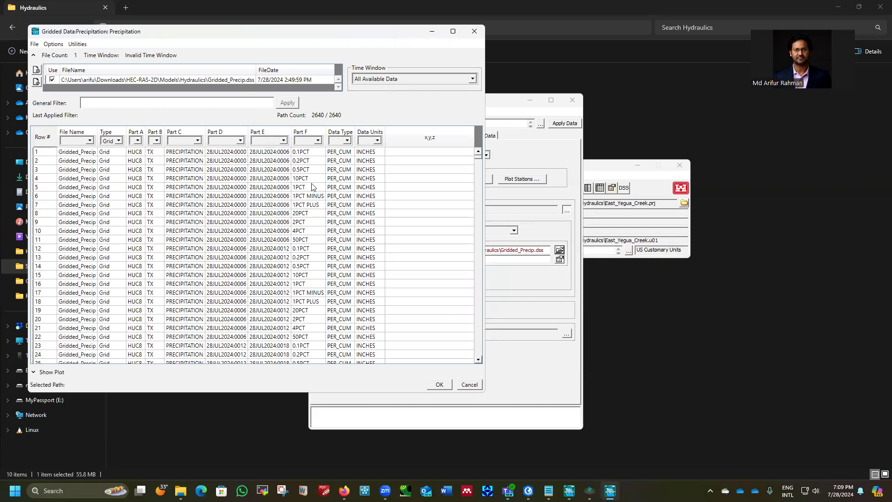
{"action": "left_click", "coordinate": [317, 141]}
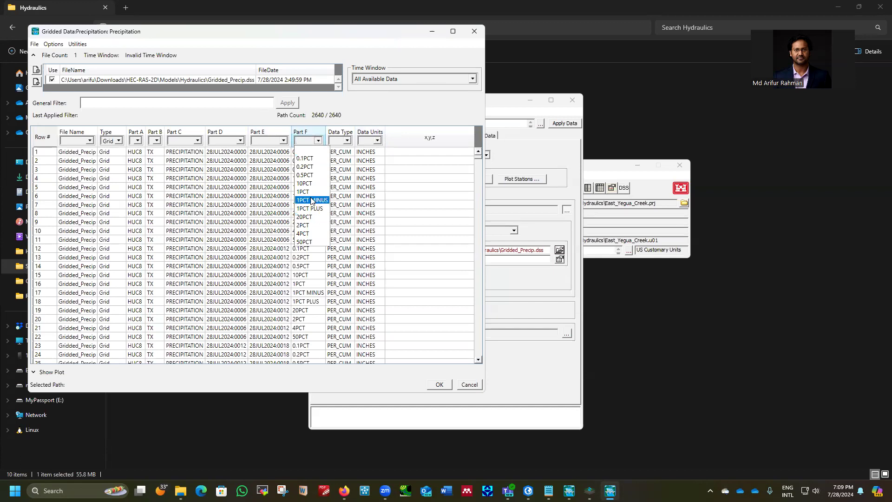
{"action": "left_click", "coordinate": [392, 113]}
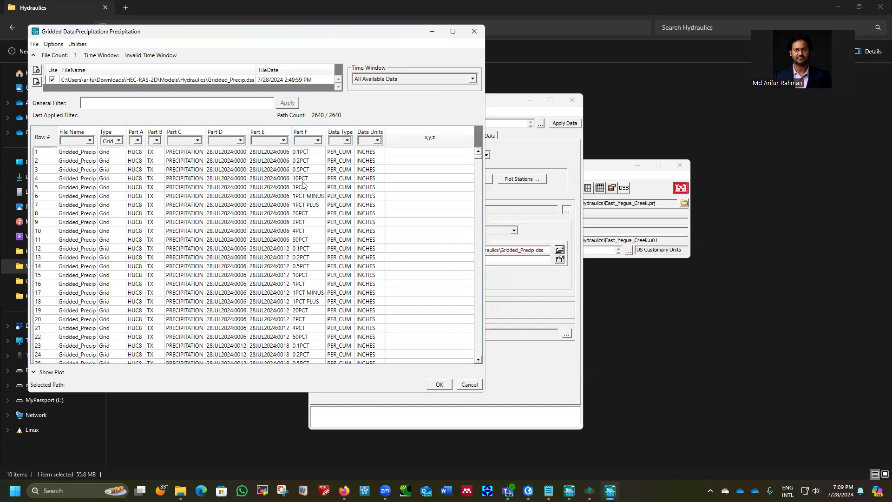
{"action": "left_click", "coordinate": [46, 188]}
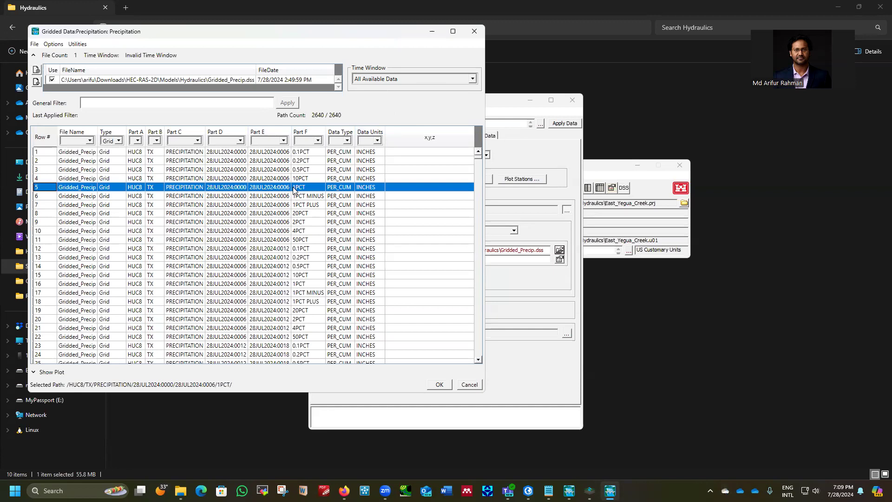
{"action": "left_click", "coordinate": [440, 385]}
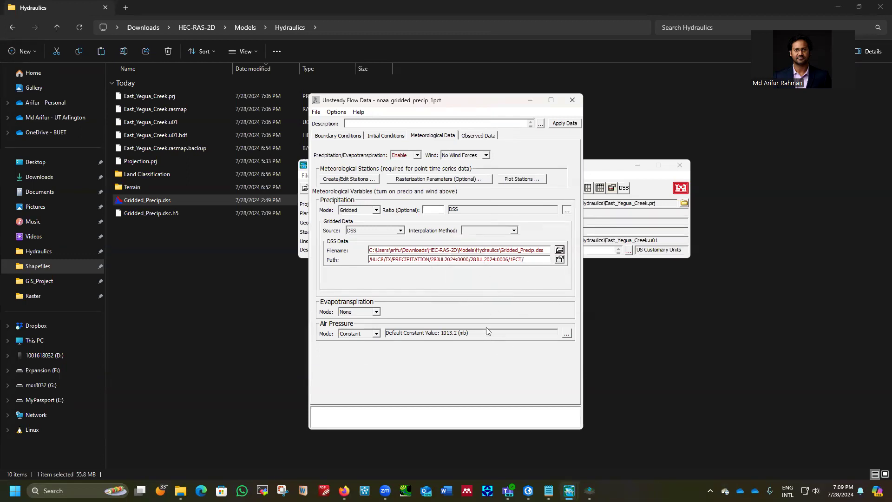
- Apply and save the unsteady flow data, review its boundary conditions, and close the editor
{"action": "left_click", "coordinate": [565, 125]}
{"action": "left_click", "coordinate": [316, 113]}
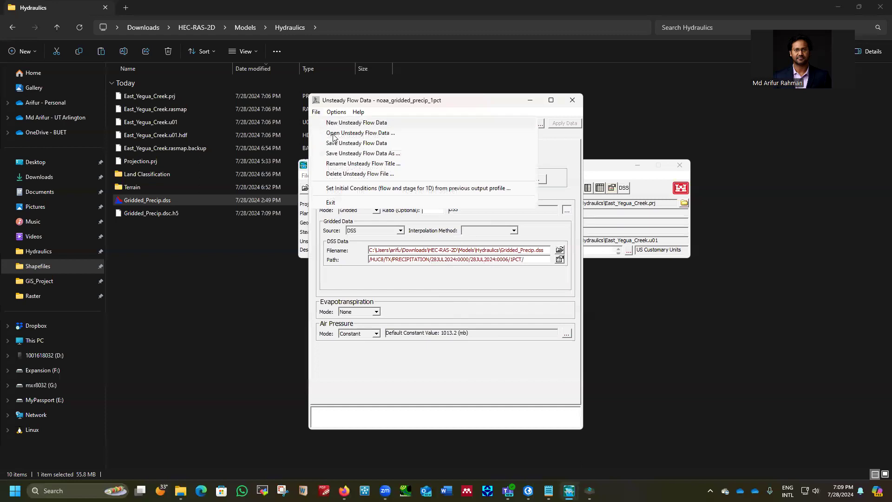
{"action": "left_click", "coordinate": [342, 145]}
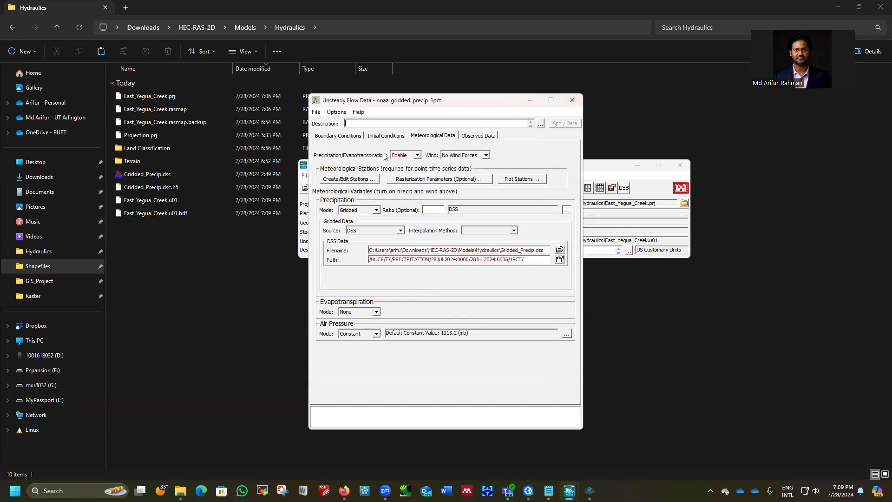
{"action": "left_click", "coordinate": [328, 137]}
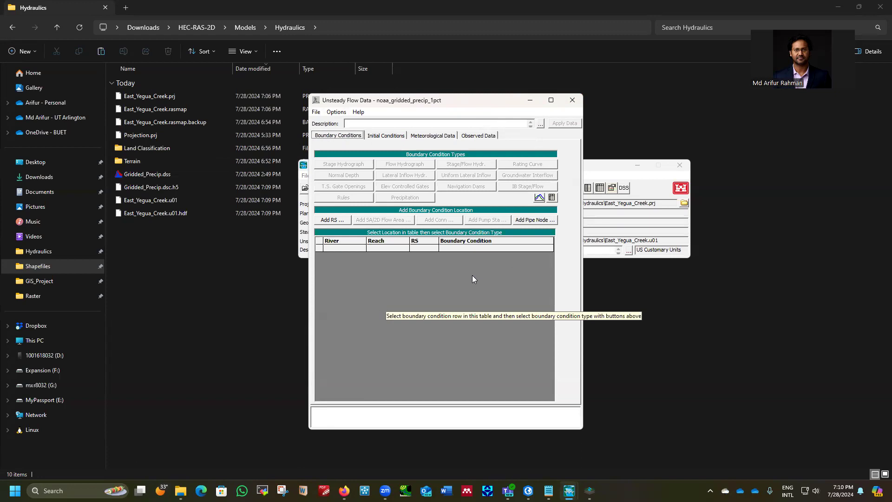
{"action": "left_click", "coordinate": [575, 101]}
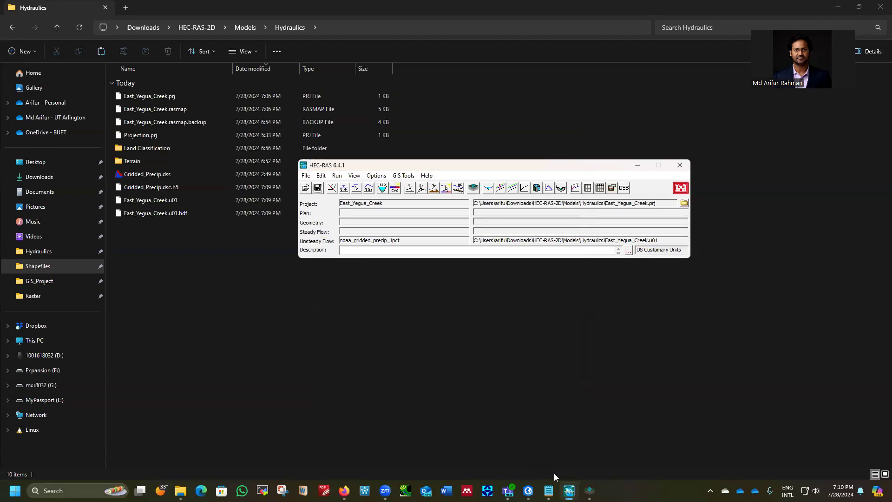
- Switch to RAS Mapper to check the gSSURGO database loading progress, glancing at HEC-RAS and the ArcGIS Pro map during the wait
{"action": "left_click", "coordinate": [590, 491]}
{"action": "left_click", "coordinate": [662, 419]}
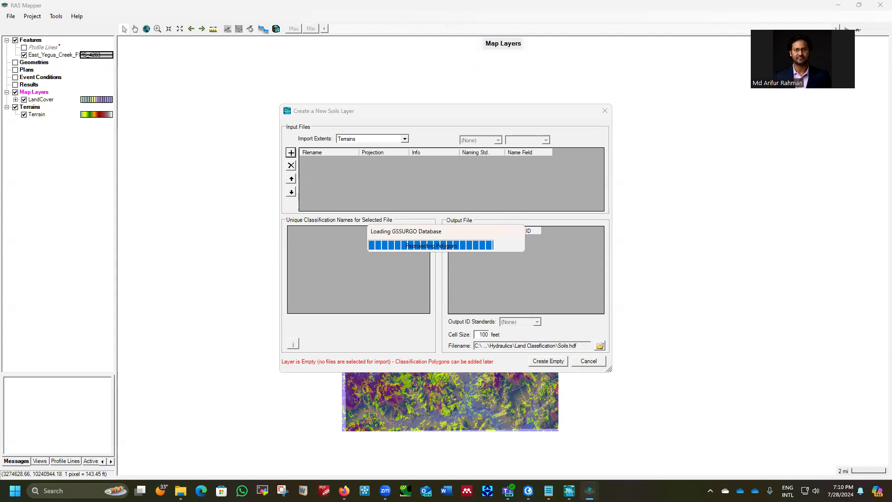
{"action": "mouse_move", "coordinate": [569, 491]}
{"action": "left_click", "coordinate": [566, 439]}
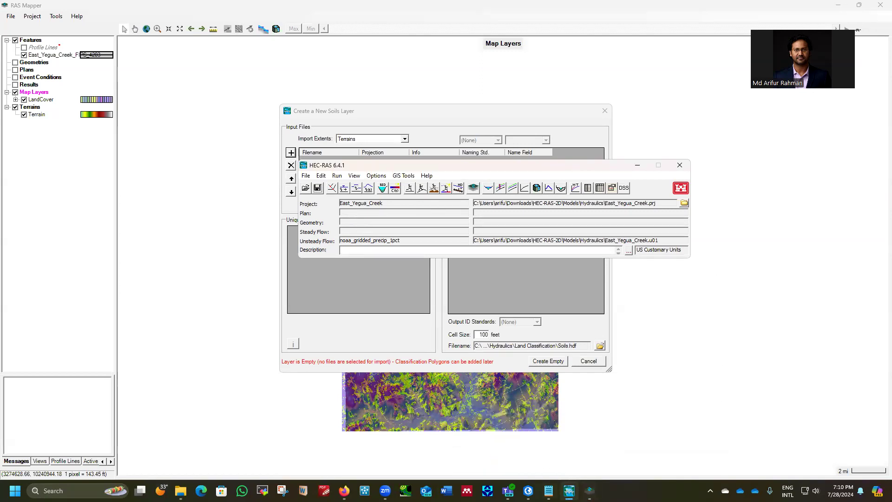
{"action": "left_click", "coordinate": [529, 491]}
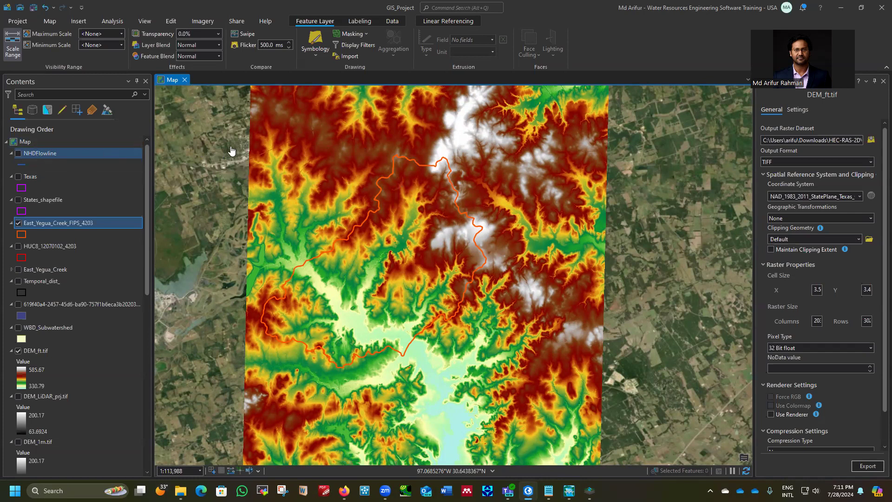
{"action": "mouse_move", "coordinate": [589, 491]}
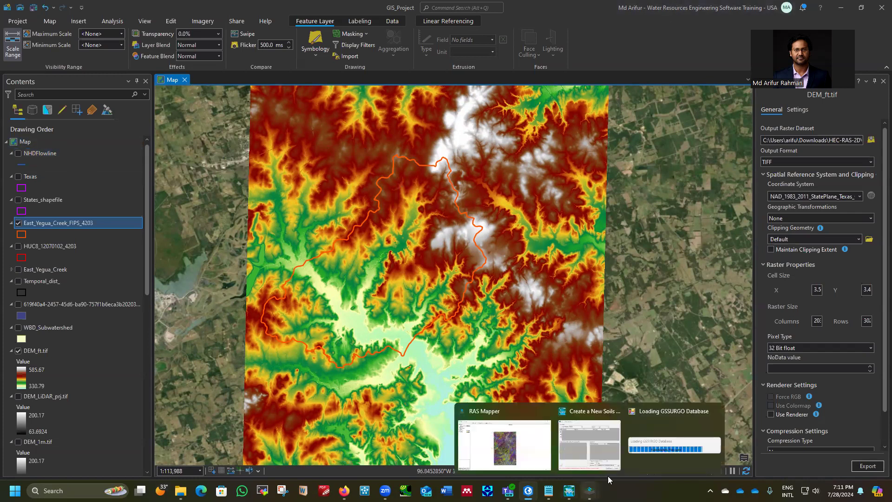
{"action": "left_click", "coordinate": [657, 413]}
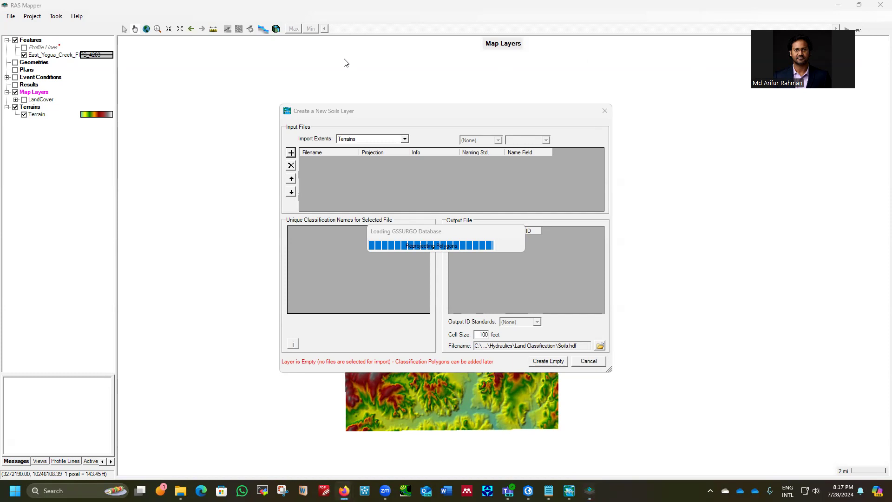
- Switch to Firefox, examine the Creating a Soils Data Layer page of the HEC-RAS 2D User's Manual, and return to RAS Mapper
{"action": "key", "text": "alt+Tab"}
{"action": "scroll", "coordinate": [204, 296], "scroll_direction": "up", "scroll_amount": 3}
{"action": "scroll", "coordinate": [215, 298], "scroll_direction": "down", "scroll_amount": 3}
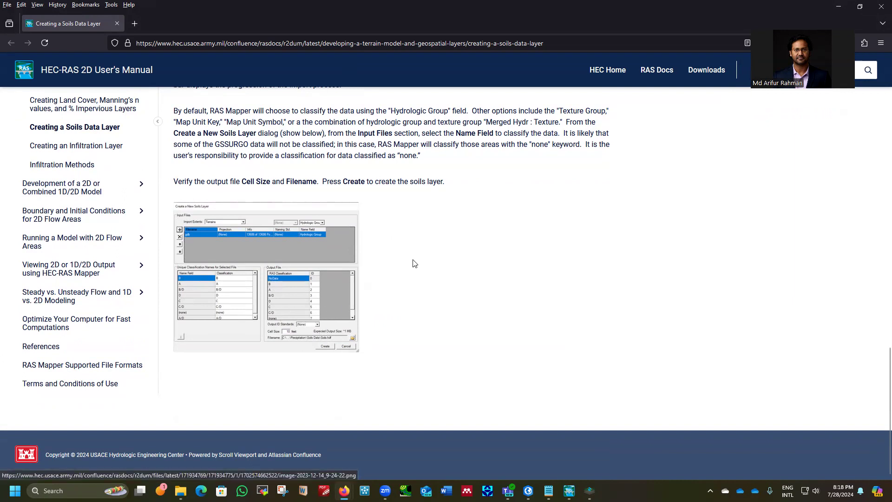
{"action": "left_click", "coordinate": [838, 7]}
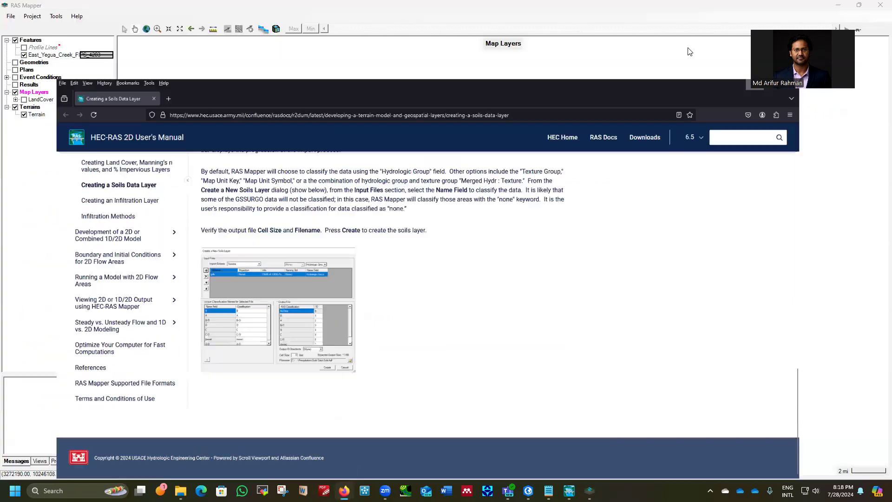